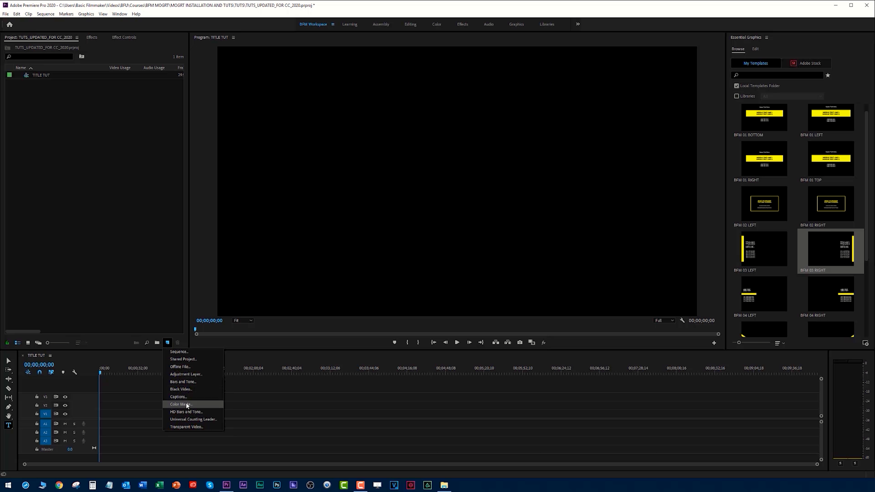
Step: Create a white (FFFFFF) color matte at 1920 × 1080 with a 30.00 fps timebase, keeping the default name
{"action": "left_click", "coordinate": [185, 404]}
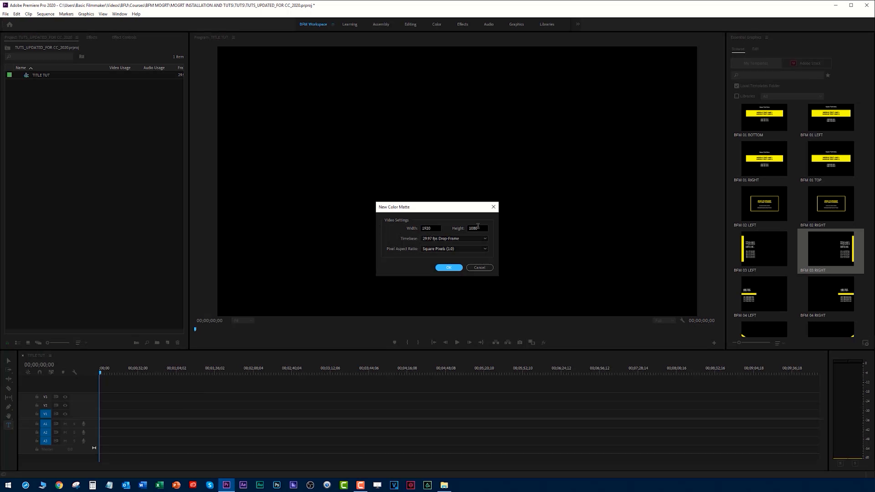
{"action": "left_click", "coordinate": [480, 238]}
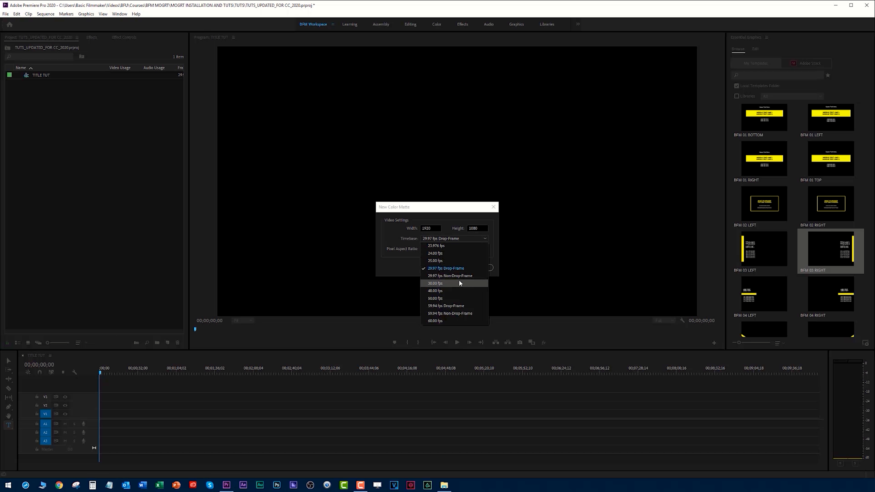
{"action": "left_click", "coordinate": [444, 282]}
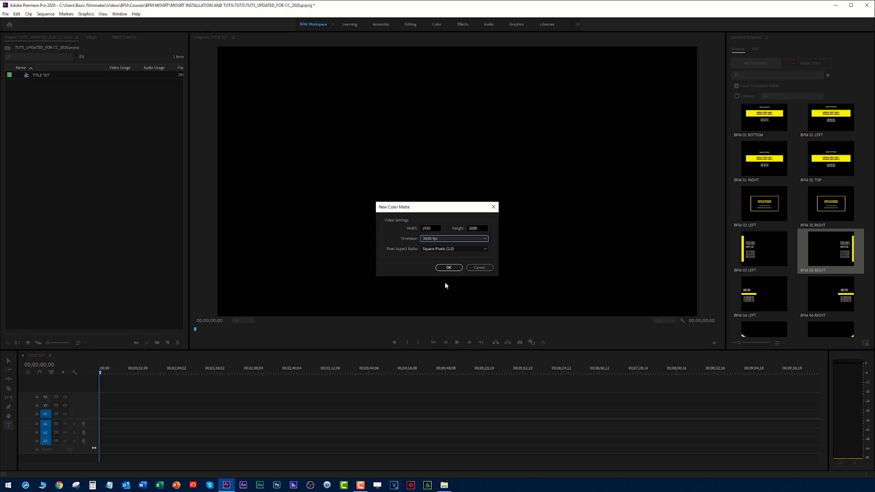
{"action": "left_click", "coordinate": [449, 268]}
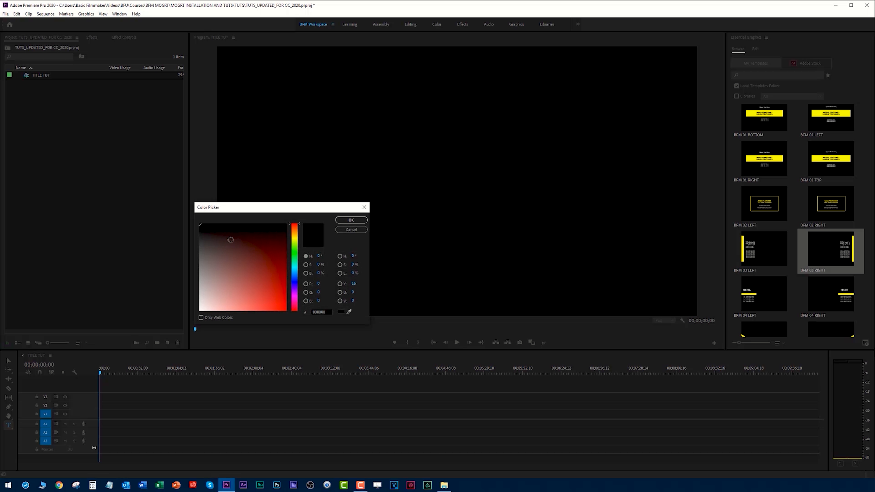
{"action": "left_click_drag", "start_coordinate": [205, 301], "coordinate": [184, 337]}
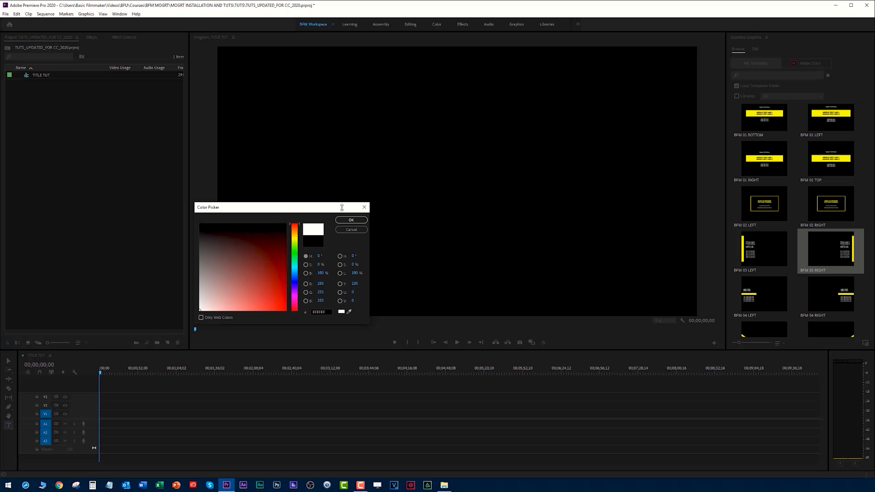
{"action": "left_click", "coordinate": [351, 221]}
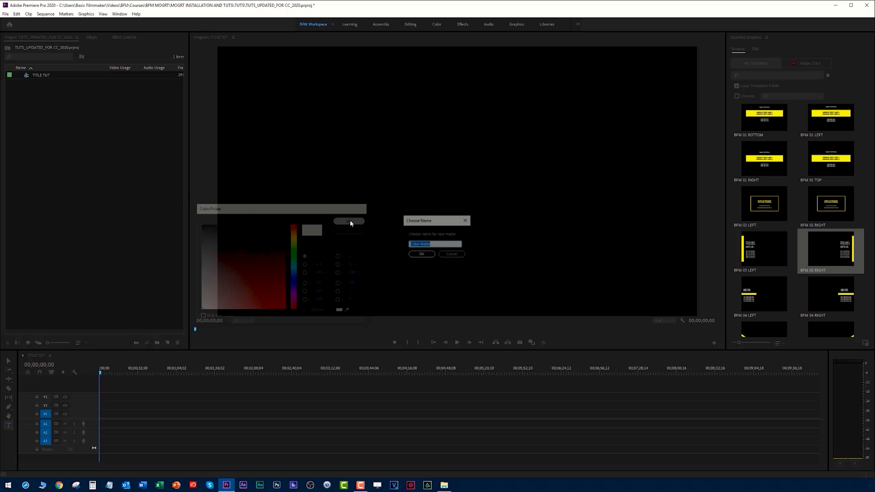
{"action": "left_click", "coordinate": [418, 254]}
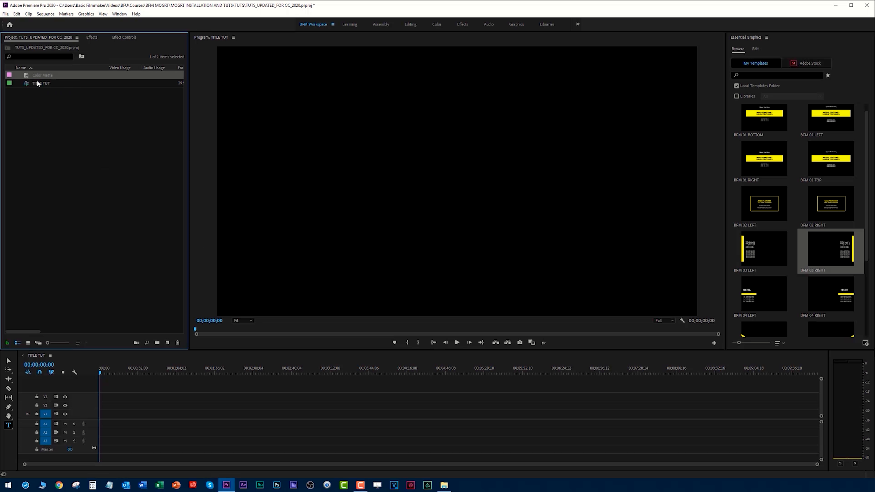
Step: Place the color matte on track V1, extend its end to about 00;06;19;12, and park the playhead at 00;04;01;00
{"action": "left_click_drag", "start_coordinate": [28, 78], "coordinate": [337, 424]}
{"action": "left_click_drag", "start_coordinate": [342, 416], "coordinate": [553, 429]}
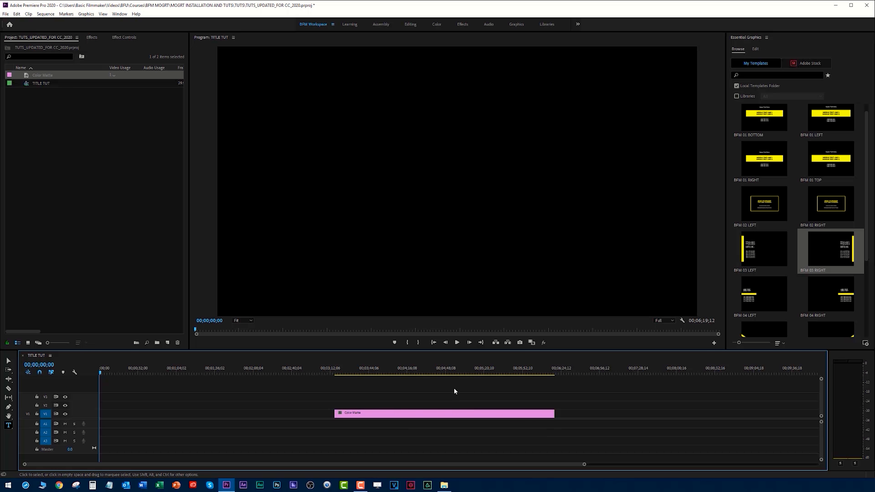
{"action": "left_click", "coordinate": [390, 368]}
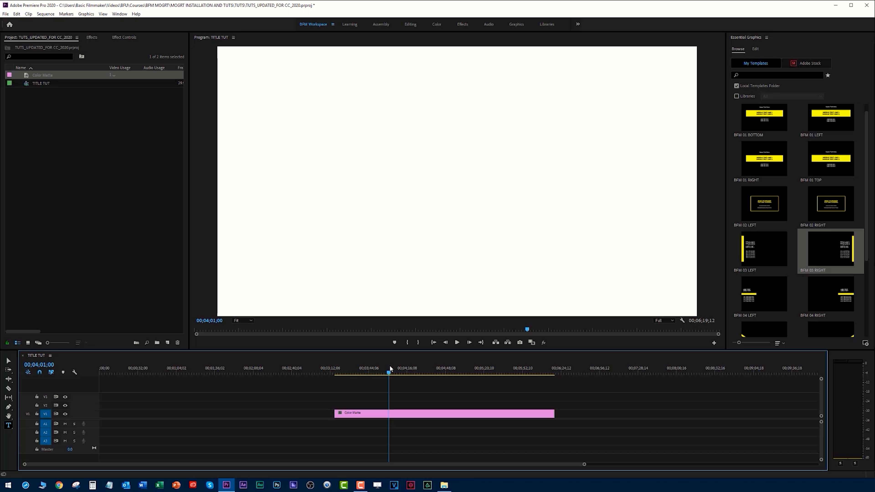
{"action": "key", "text": "="}
{"action": "key", "text": "-"}
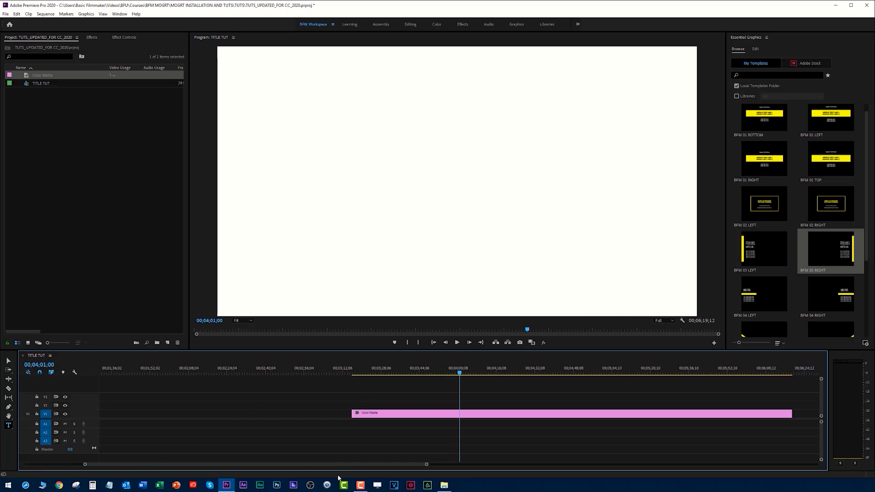
{"action": "key", "text": "-"}
{"action": "key", "text": "-"}
{"action": "key", "text": "="}
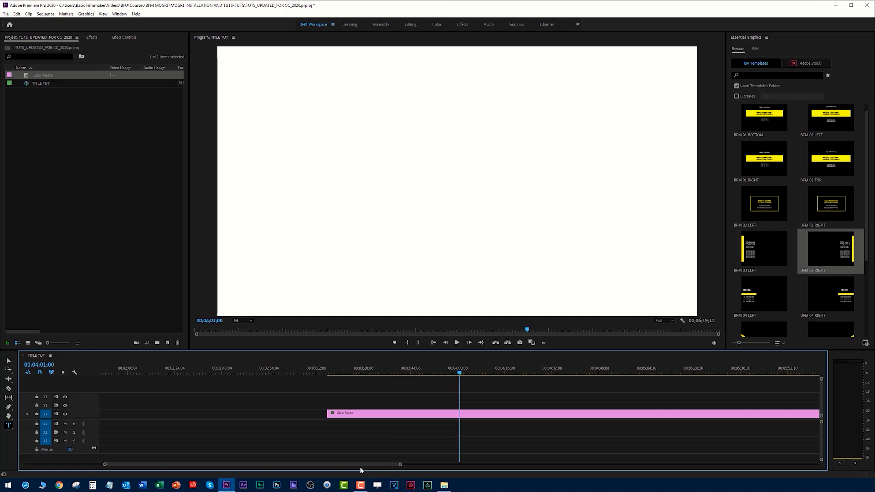
{"action": "left_click_drag", "start_coordinate": [362, 464], "coordinate": [395, 465]}
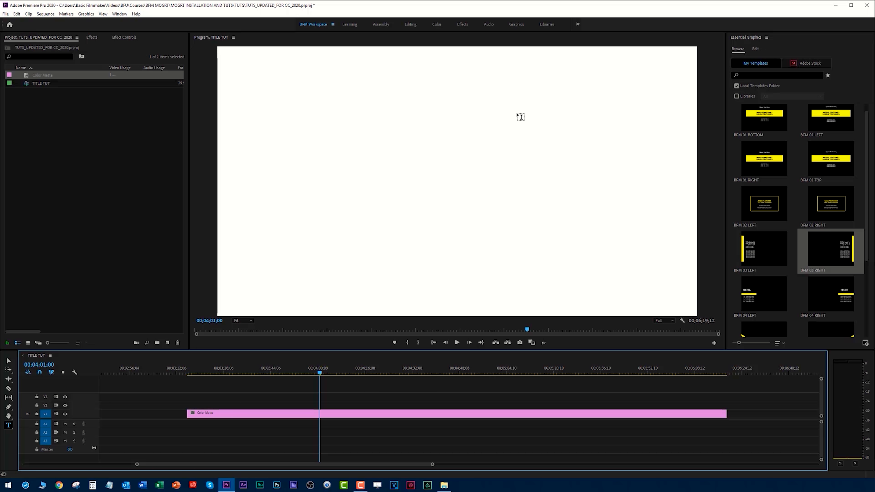
Step: Search the effects for "grad" and apply 4-Color Gradient to the color matte clip on V1
{"action": "left_click", "coordinate": [92, 37]}
{"action": "left_click", "coordinate": [38, 46]}
{"action": "type", "text": "grad"}
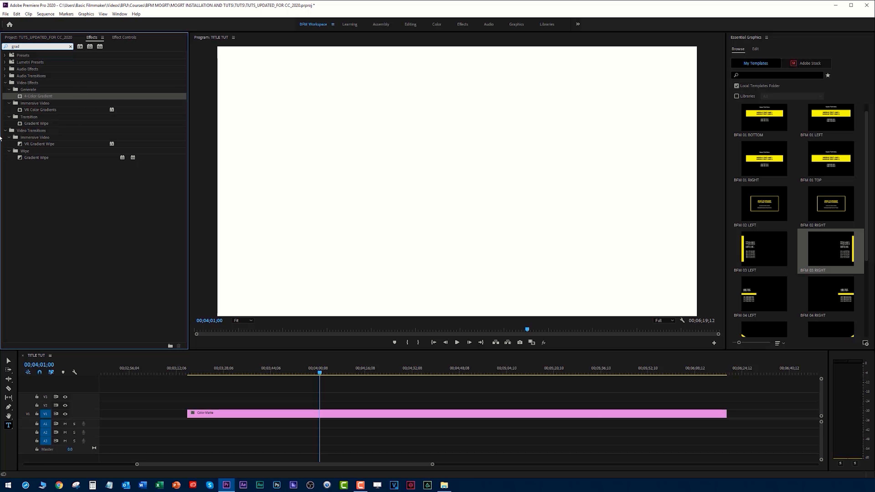
{"action": "left_click_drag", "start_coordinate": [50, 99], "coordinate": [473, 204]}
{"action": "left_click_drag", "start_coordinate": [472, 205], "coordinate": [156, 196]}
{"action": "left_click_drag", "start_coordinate": [24, 98], "coordinate": [350, 414]}
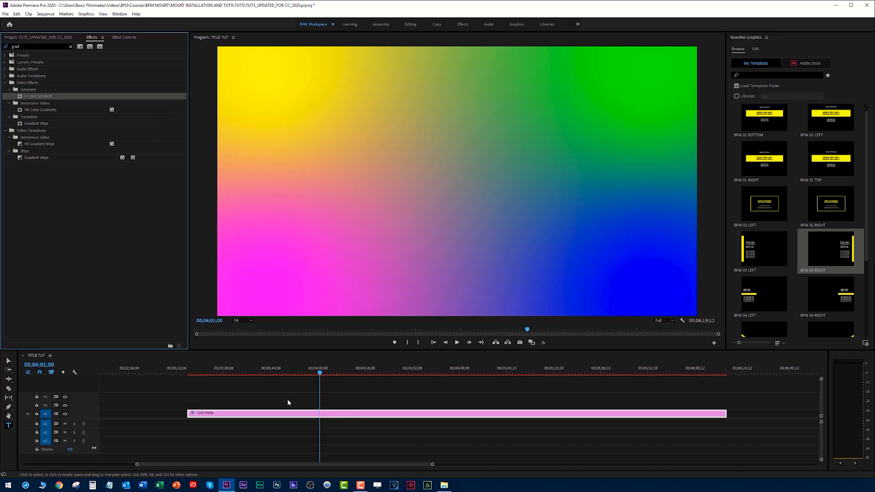
Step: Show the color matte clip's effect controls, select its 4-Color Gradient effect and collapse the effect's settings
{"action": "left_click", "coordinate": [123, 38]}
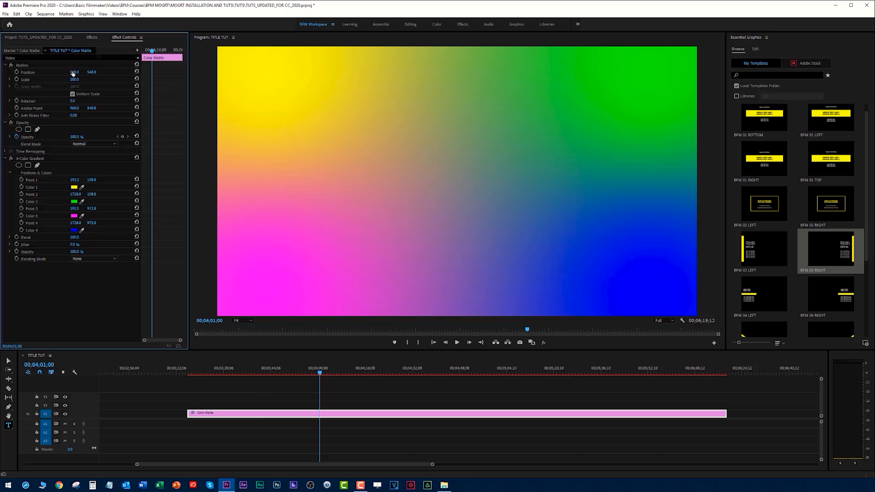
{"action": "left_click", "coordinate": [296, 401]}
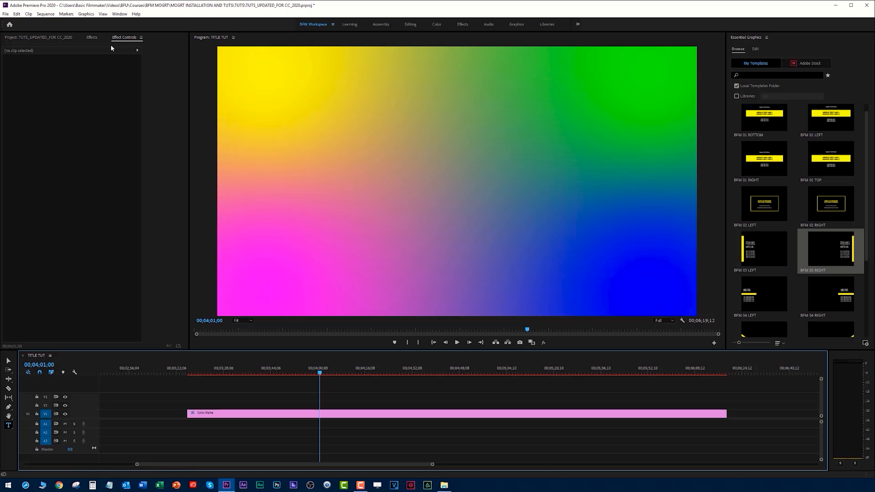
{"action": "left_click", "coordinate": [314, 414]}
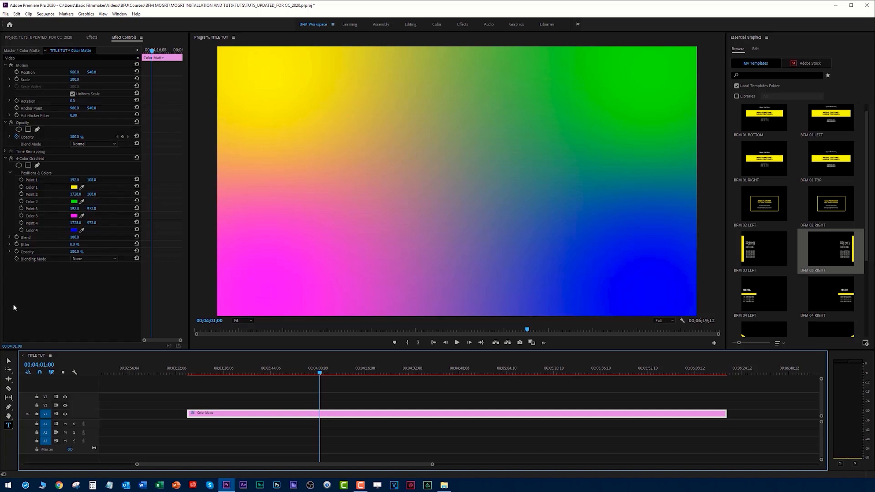
{"action": "left_click", "coordinate": [37, 160]}
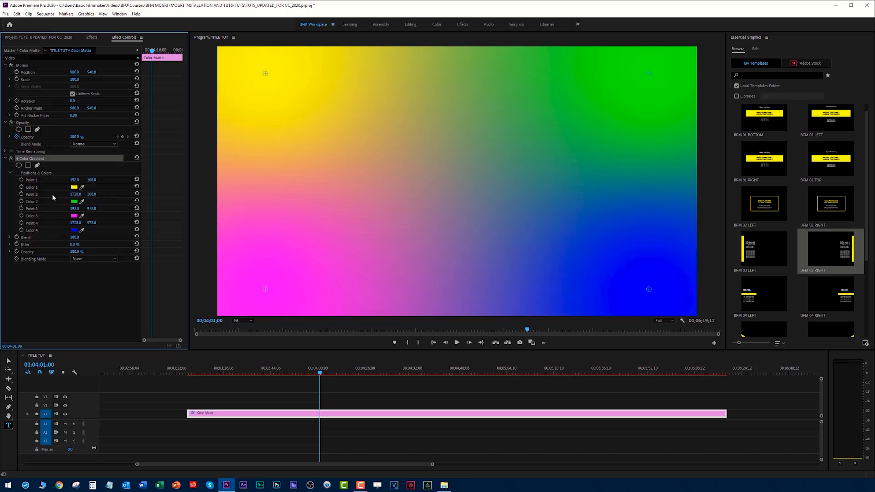
{"action": "left_click", "coordinate": [6, 158]}
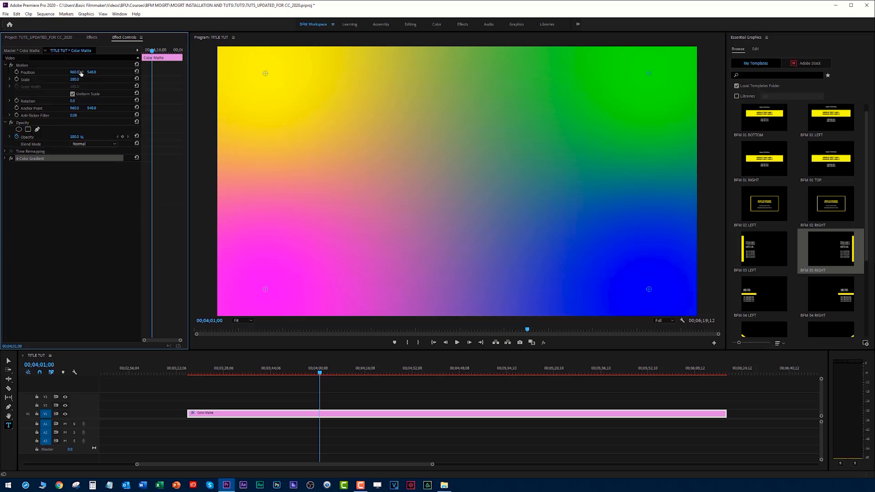
Step: Try shifting the color matte's horizontal and vertical position and changing its rotation, undoing each change
{"action": "left_click_drag", "start_coordinate": [75, 72], "coordinate": [261, 72]}
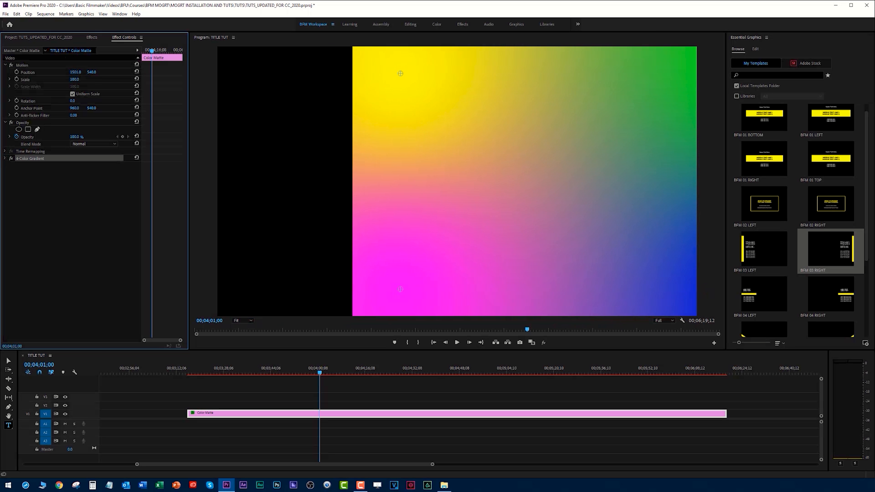
{"action": "left_click_drag", "start_coordinate": [74, 72], "coordinate": [152, 72]}
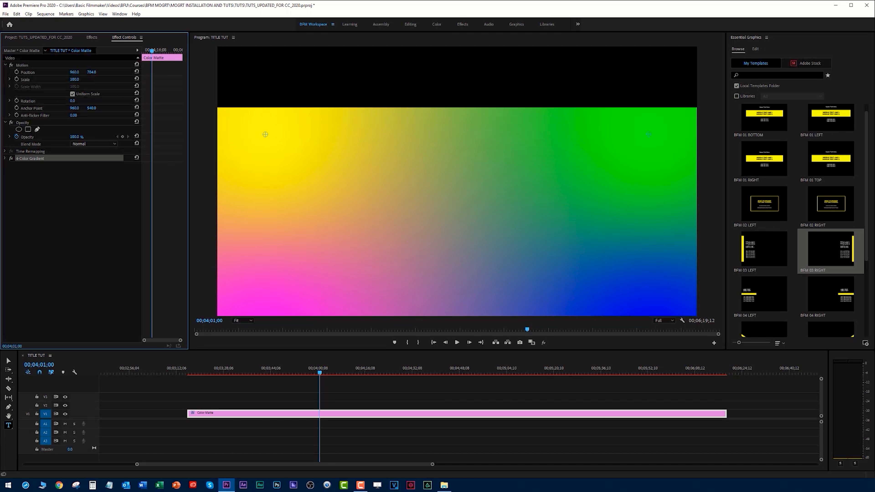
{"action": "key", "text": "ctrl+z"}
{"action": "mouse_move", "coordinate": [72, 101]}
{"action": "left_mouse_down"}
{"action": "mouse_move", "coordinate": [115, 100]}
{"action": "mouse_move", "coordinate": [52, 101]}
{"action": "mouse_move", "coordinate": [62, 101]}
{"action": "left_mouse_up"}
{"action": "key", "text": "ctrl+z"}
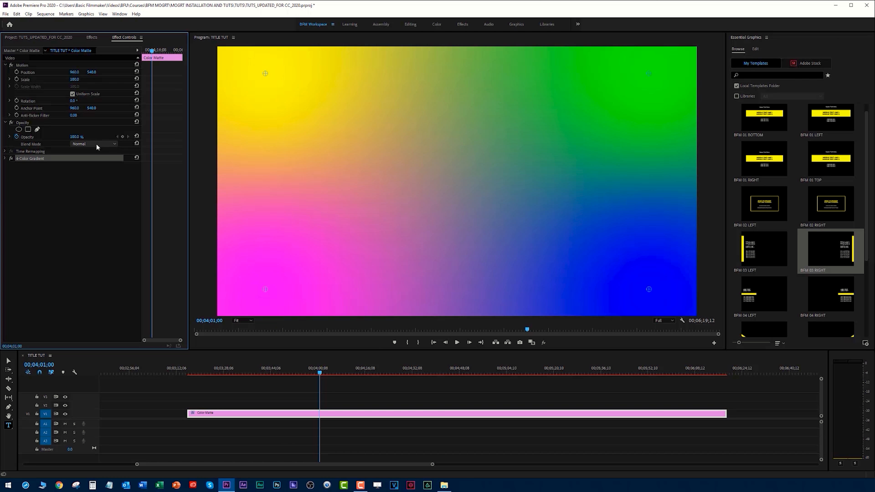
Step: Turn off opacity keyframing on the color matte and set its opacity to 62%
{"action": "mouse_move", "coordinate": [71, 139]}
{"action": "left_mouse_down"}
{"action": "mouse_move", "coordinate": [31, 140]}
{"action": "mouse_move", "coordinate": [73, 139]}
{"action": "left_mouse_up"}
{"action": "mouse_move", "coordinate": [75, 137]}
{"action": "left_mouse_down"}
{"action": "mouse_move", "coordinate": [57, 137]}
{"action": "mouse_move", "coordinate": [80, 137]}
{"action": "left_mouse_up"}
{"action": "left_click", "coordinate": [19, 137]}
{"action": "left_click_drag", "start_coordinate": [74, 136], "coordinate": [65, 137]}
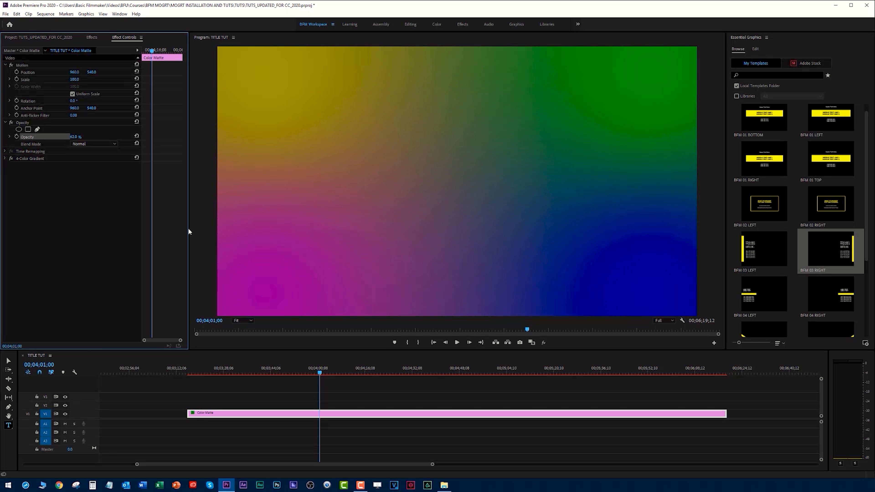
Step: Scrub through the color matte, park the playhead at 00;03;56;00 and deselect the clip
{"action": "left_click_drag", "start_coordinate": [231, 368], "coordinate": [273, 371]}
{"action": "left_click_drag", "start_coordinate": [339, 371], "coordinate": [305, 378]}
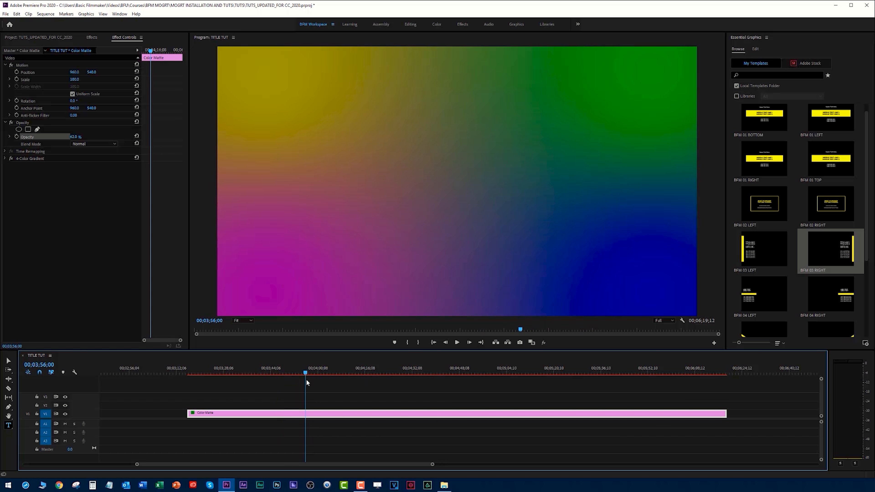
{"action": "left_click", "coordinate": [341, 389]}
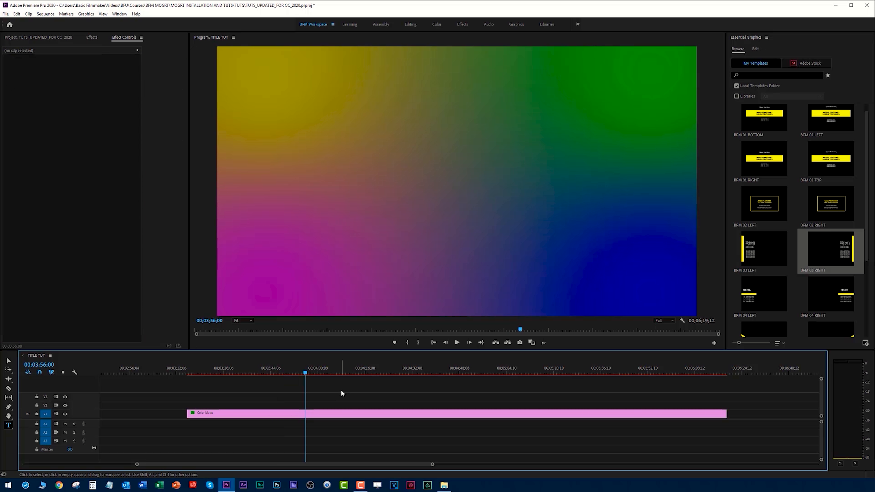
Step: Place the BFM 03 RIGHT title template on track V2 above the color matte, spanning the playhead
{"action": "left_click", "coordinate": [48, 38]}
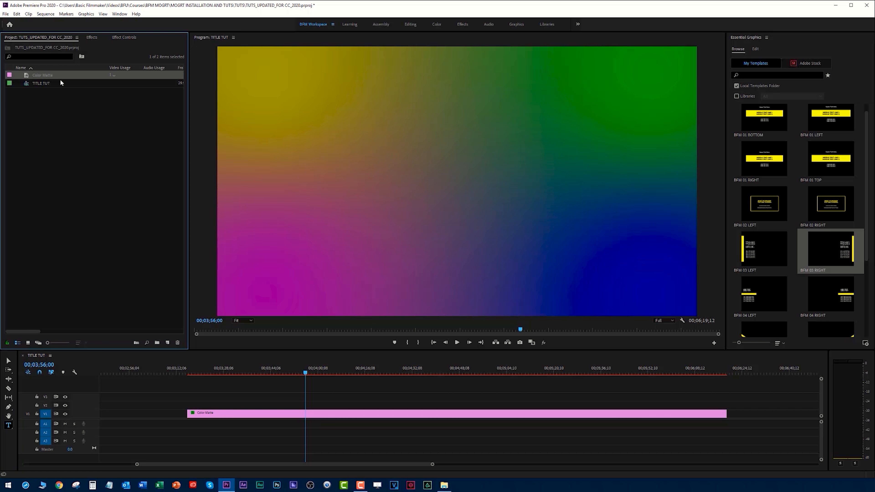
{"action": "left_click", "coordinate": [37, 84]}
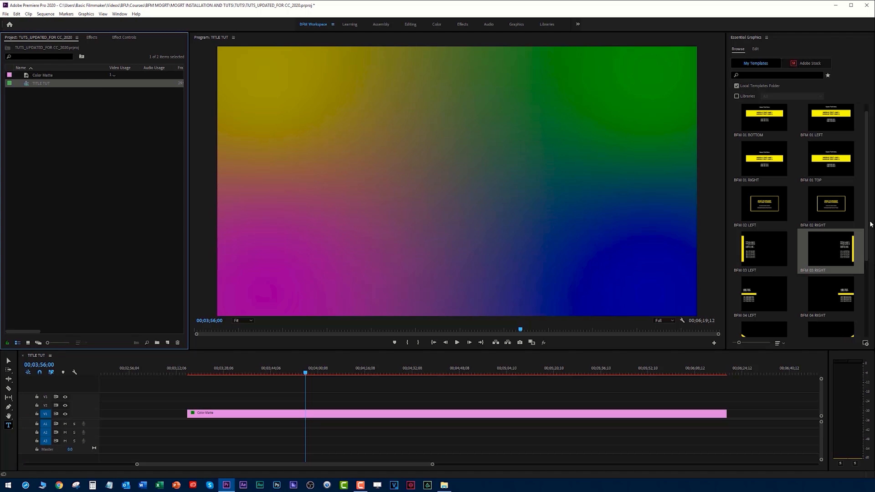
{"action": "left_click", "coordinate": [841, 248]}
{"action": "scroll", "coordinate": [859, 141], "scroll_direction": "up", "scroll_amount": 1}
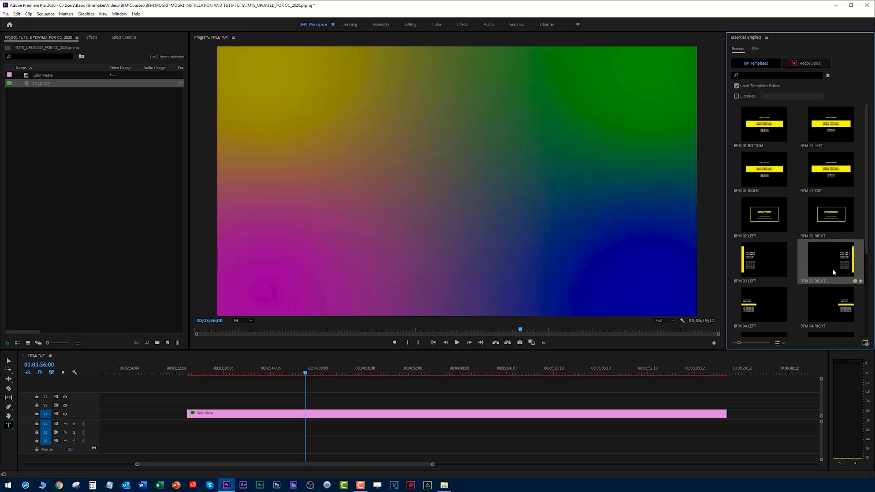
{"action": "left_click_drag", "start_coordinate": [607, 367], "coordinate": [296, 408]}
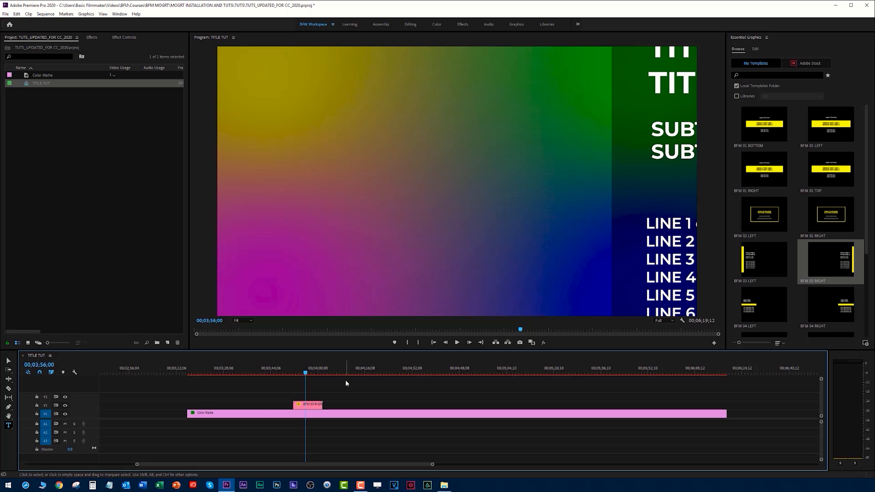
Step: Apply Set to Frame Size to the BFM 03 RIGHT clip and show its effect controls
{"action": "right_click", "coordinate": [313, 406]}
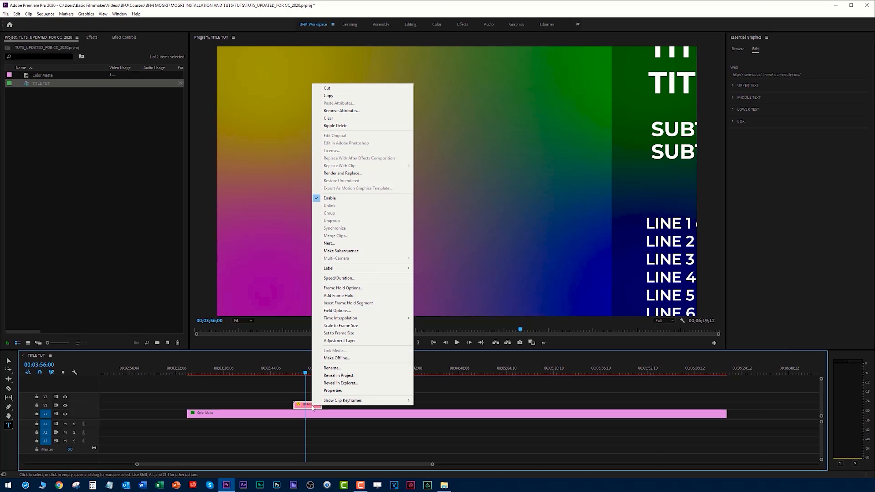
{"action": "left_click", "coordinate": [345, 332]}
{"action": "left_click", "coordinate": [124, 37]}
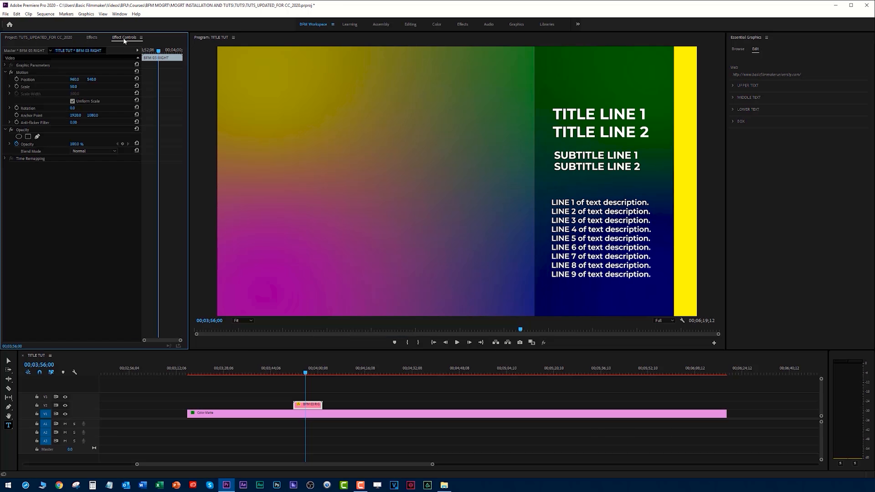
Step: Try manual scale values on the BFM 03 RIGHT clip, entering 99 and reducing it to about 26
{"action": "left_click", "coordinate": [74, 86]}
{"action": "type", "text": "99"}
{"action": "key", "text": "Return"}
{"action": "left_click_drag", "start_coordinate": [73, 87], "coordinate": [47, 87]}
Step: Reset the manually scaled BFM 03 RIGHT clip with Set to Frame Size
{"action": "left_click", "coordinate": [311, 407]}
{"action": "right_click", "coordinate": [310, 407]}
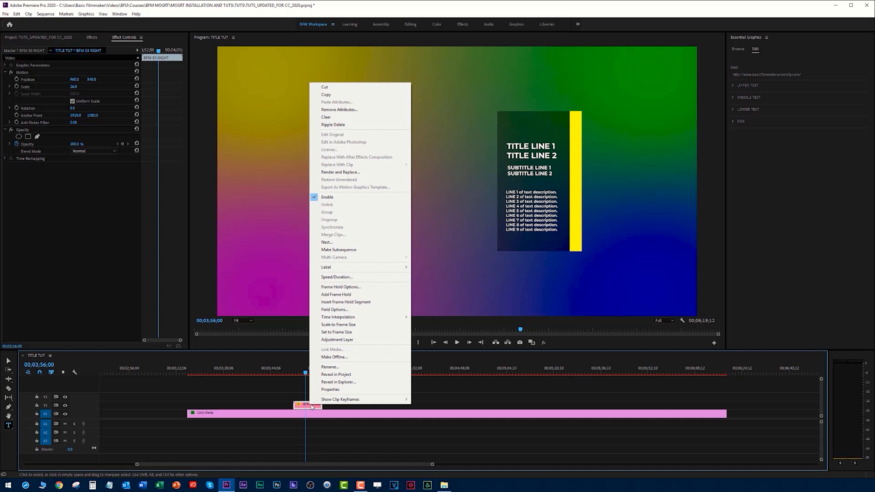
{"action": "left_click", "coordinate": [352, 333]}
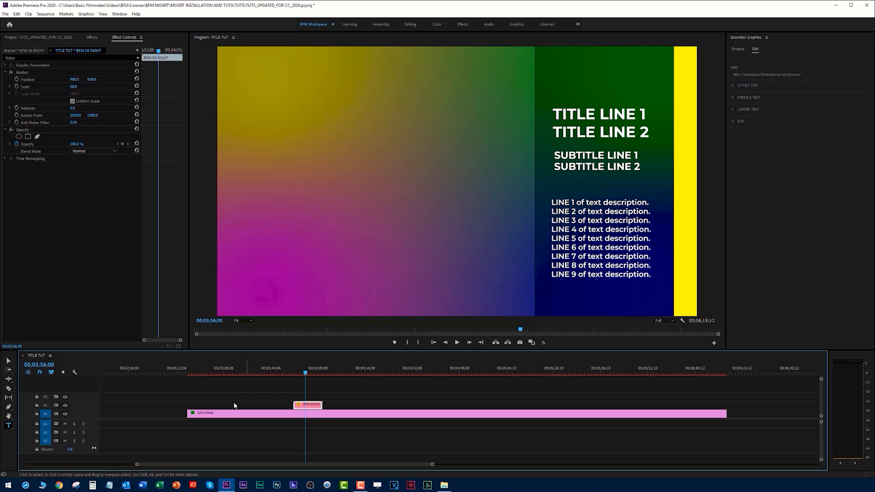
Step: Trim both ends of the color matte to just beyond the title clip, ending at about 00;04;10;12, and park the playhead at 00;03;45;27
{"action": "left_click_drag", "start_coordinate": [189, 412], "coordinate": [280, 417]}
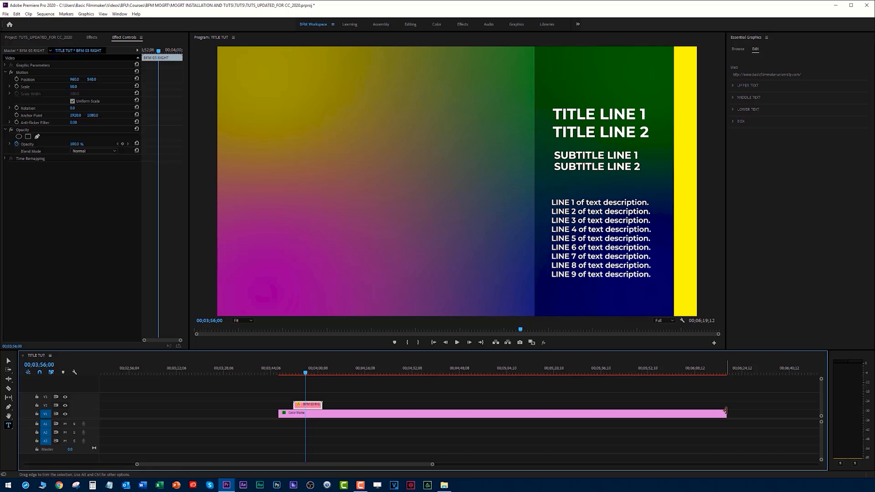
{"action": "left_click_drag", "start_coordinate": [726, 413], "coordinate": [346, 412]}
{"action": "left_click", "coordinate": [276, 372]}
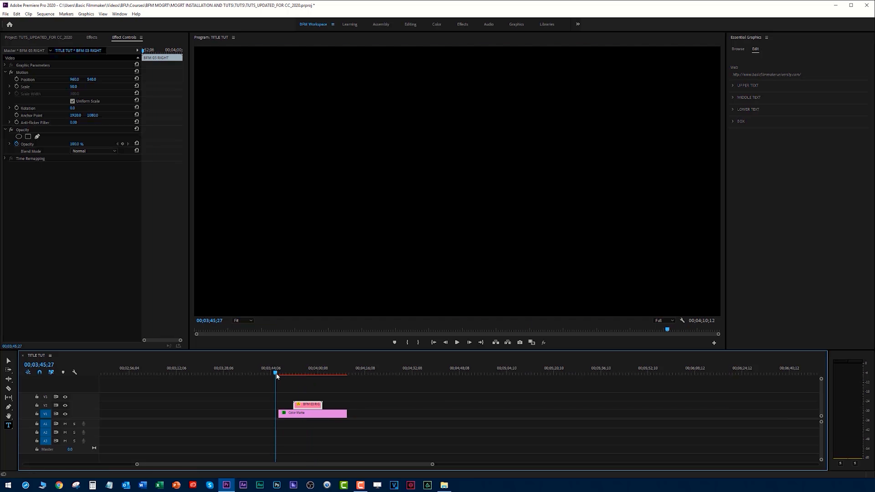
Step: Play the opening animation of the BFM 03 RIGHT title several times from its start at 00;03;51;16
{"action": "left_click", "coordinate": [309, 375]}
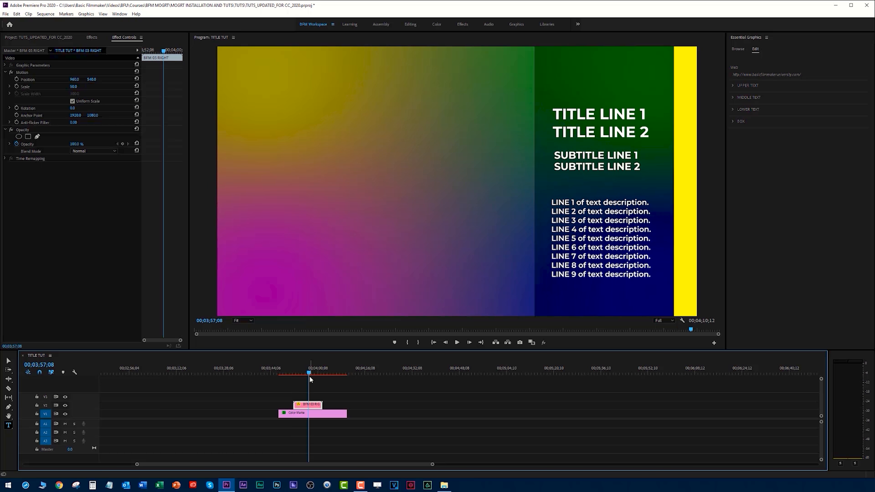
{"action": "key", "text": "equal"}
{"action": "key", "text": "equal"}
{"action": "key", "text": "equal"}
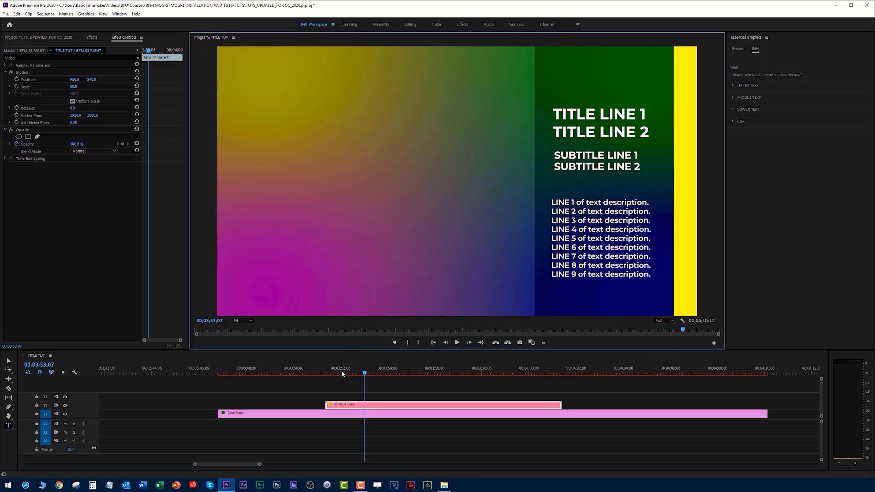
{"action": "left_click_drag", "start_coordinate": [323, 364], "coordinate": [328, 368]}
{"action": "left_click", "coordinate": [324, 368]}
{"action": "key", "text": "space"}
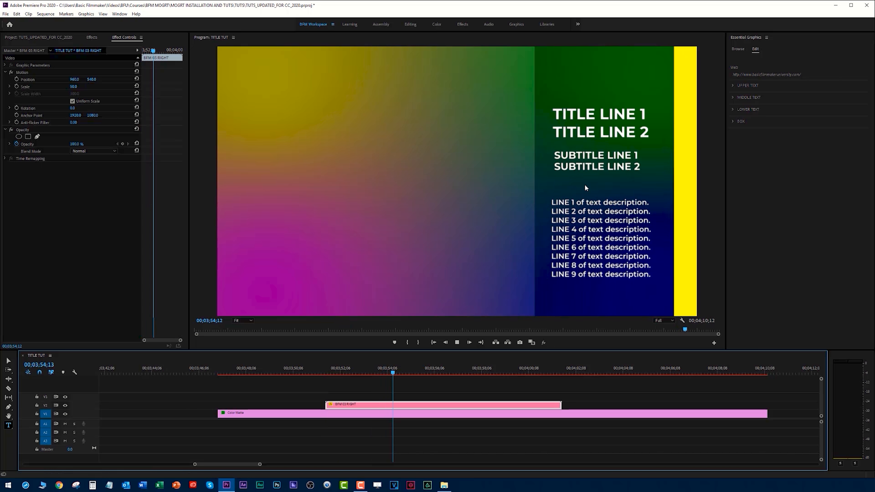
{"action": "left_click", "coordinate": [325, 369]}
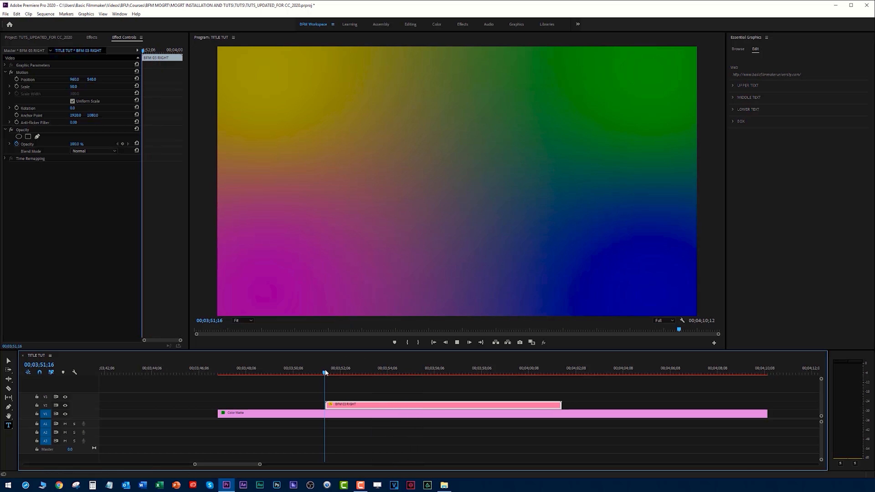
{"action": "key", "text": "space"}
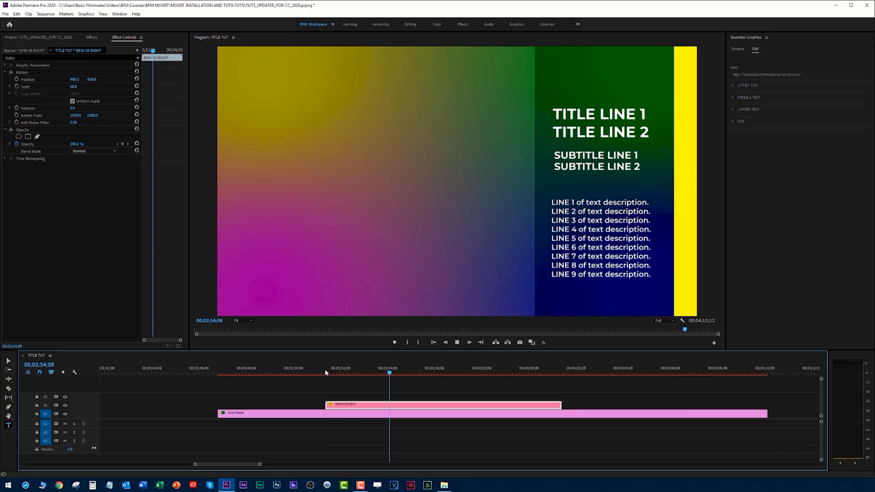
{"action": "key", "text": "space"}
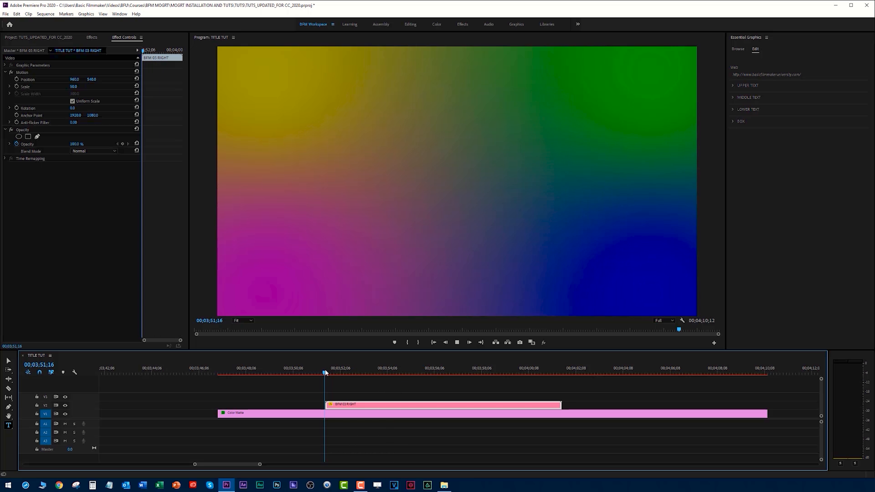
{"action": "key", "text": "space"}
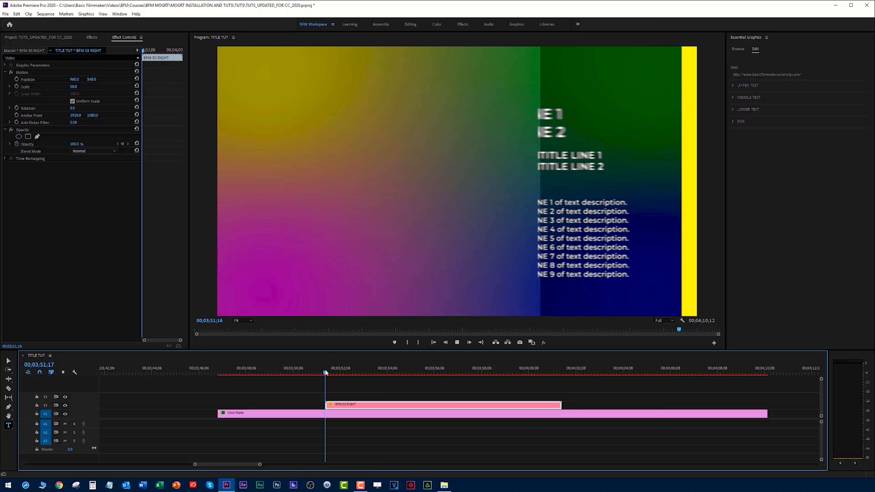
{"action": "key", "text": "space"}
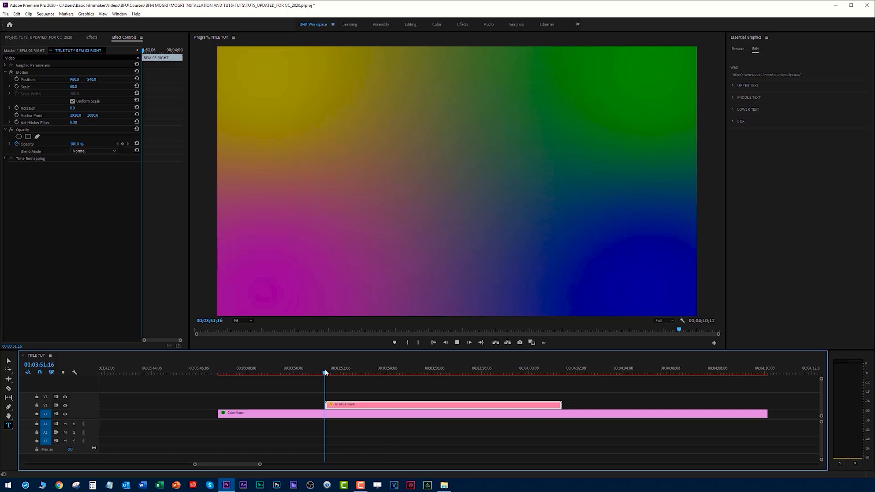
{"action": "key", "text": "space"}
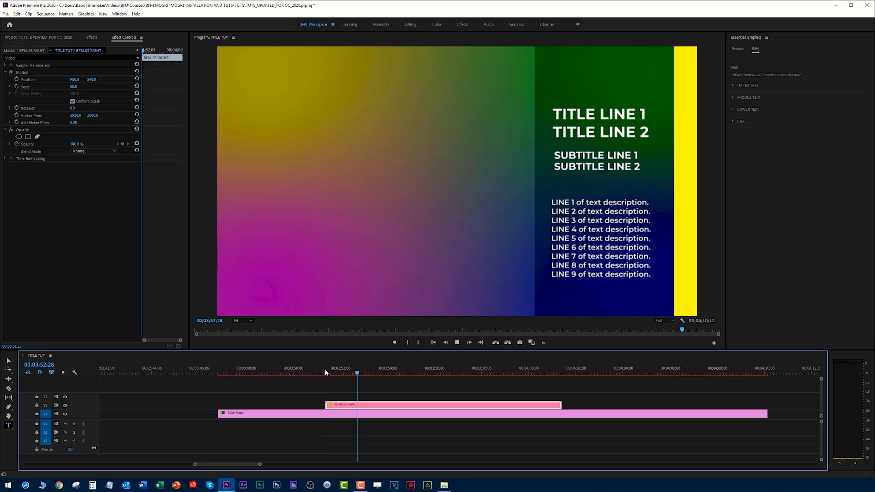
{"action": "key", "text": "space"}
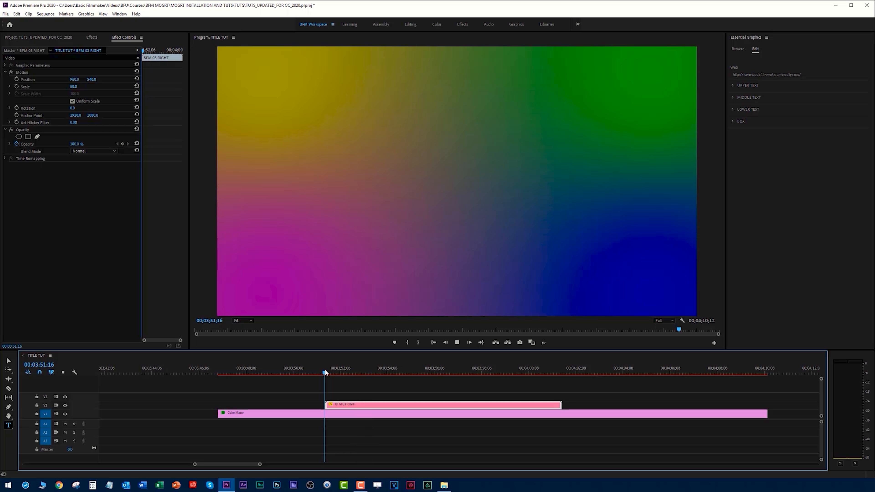
{"action": "key", "text": "space"}
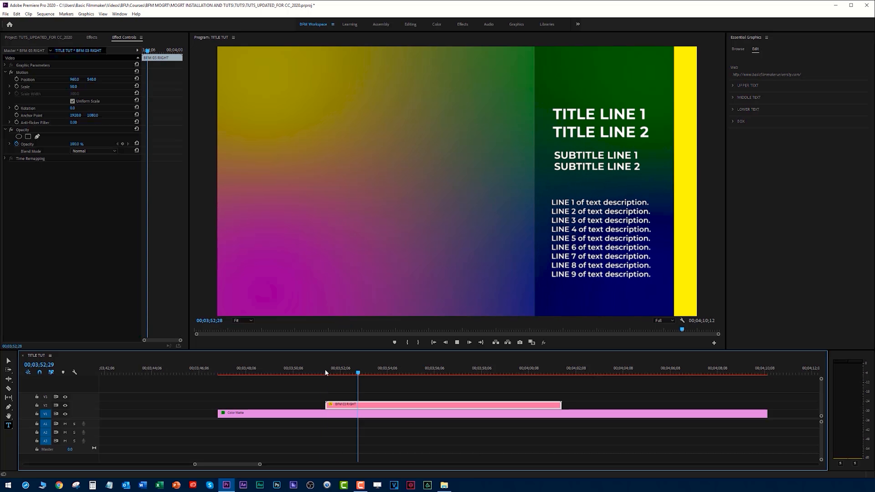
{"action": "key", "text": "space"}
{"action": "key", "text": "space"}
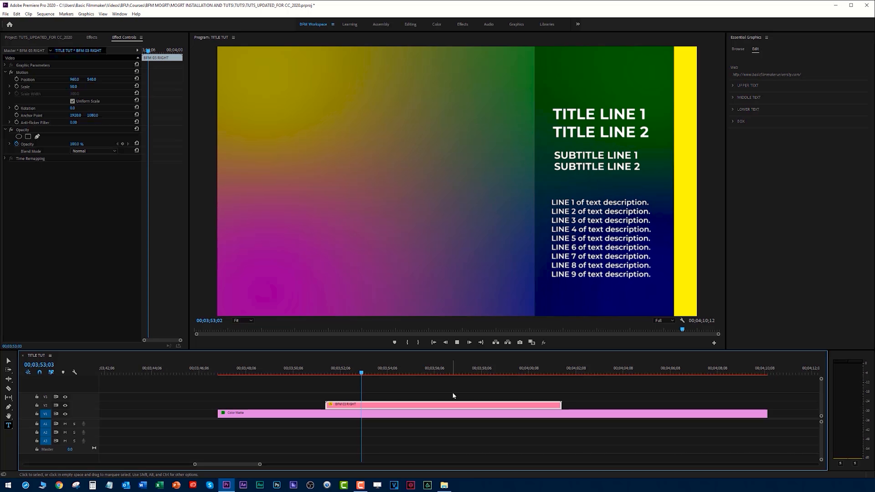
Step: Park the playhead at 00;03;53;08, where the BFM 03 RIGHT title has fully animated in
{"action": "left_click", "coordinate": [366, 373]}
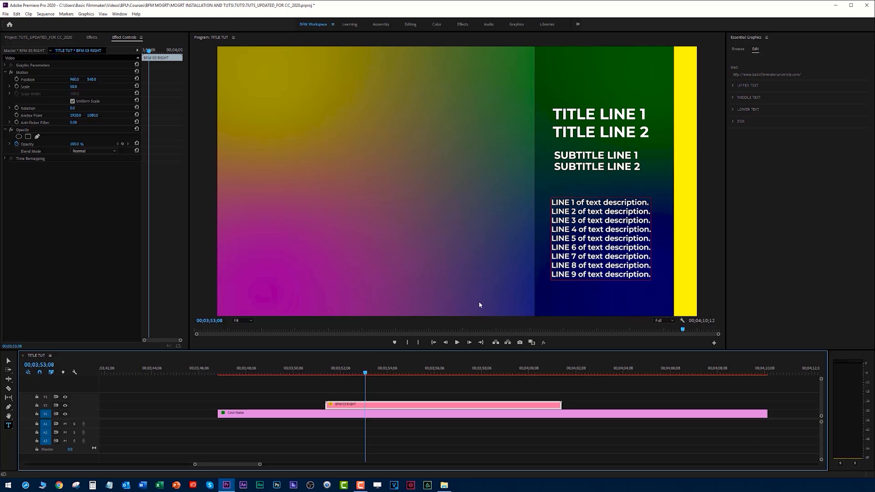
{"action": "left_click", "coordinate": [350, 370]}
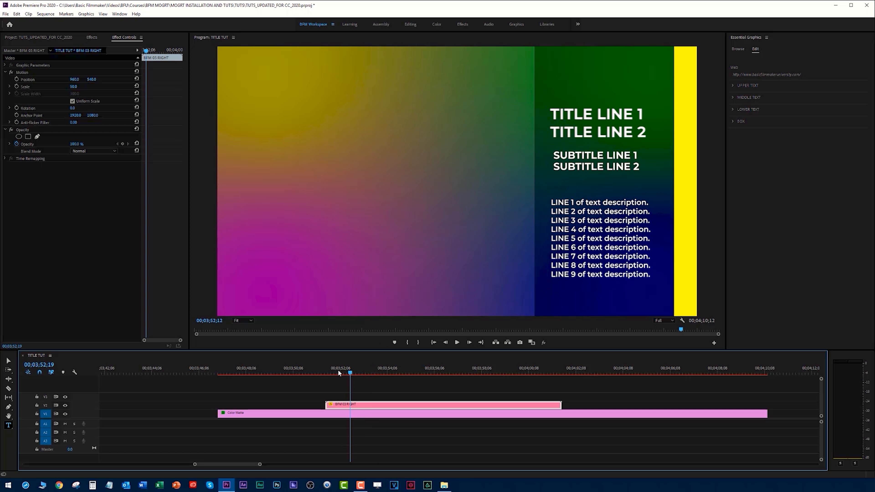
{"action": "left_click", "coordinate": [352, 373]}
{"action": "left_click", "coordinate": [365, 372]}
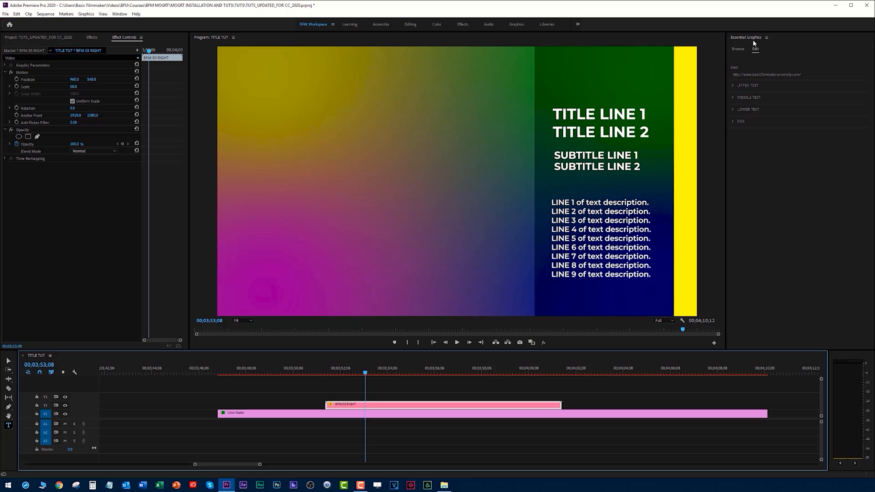
{"action": "left_click", "coordinate": [739, 37]}
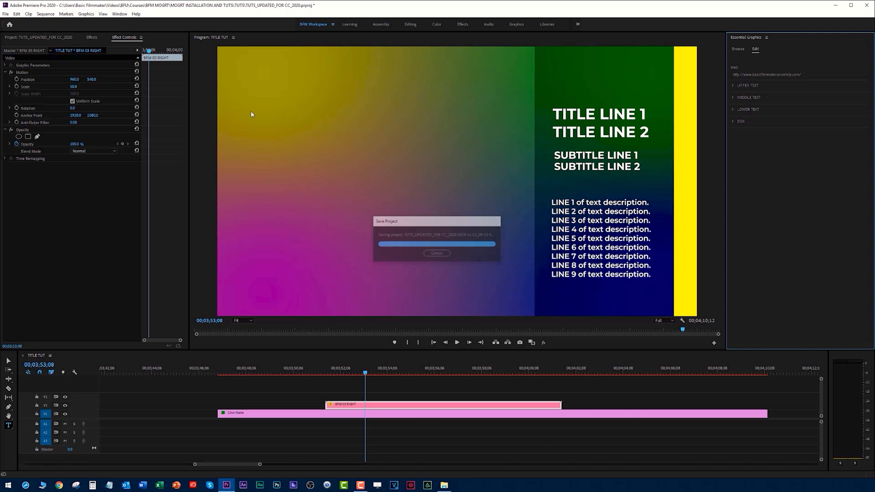
{"action": "left_click", "coordinate": [9, 426]}
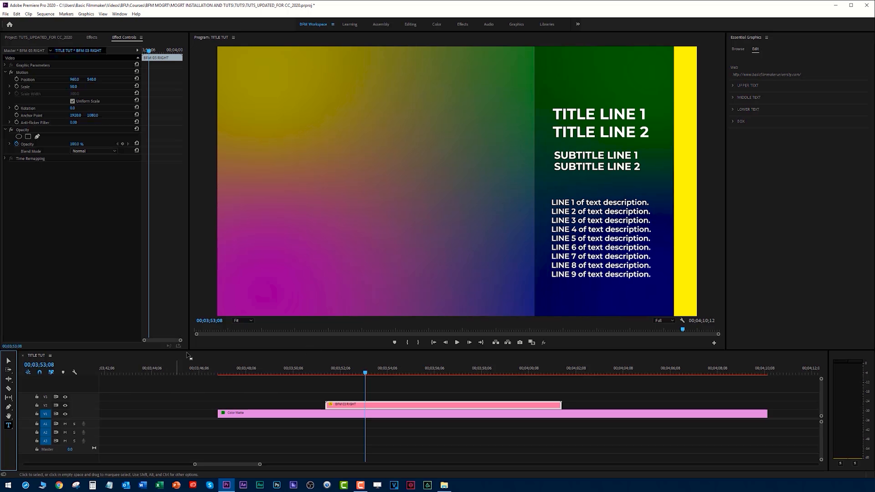
{"action": "left_click", "coordinate": [358, 180]}
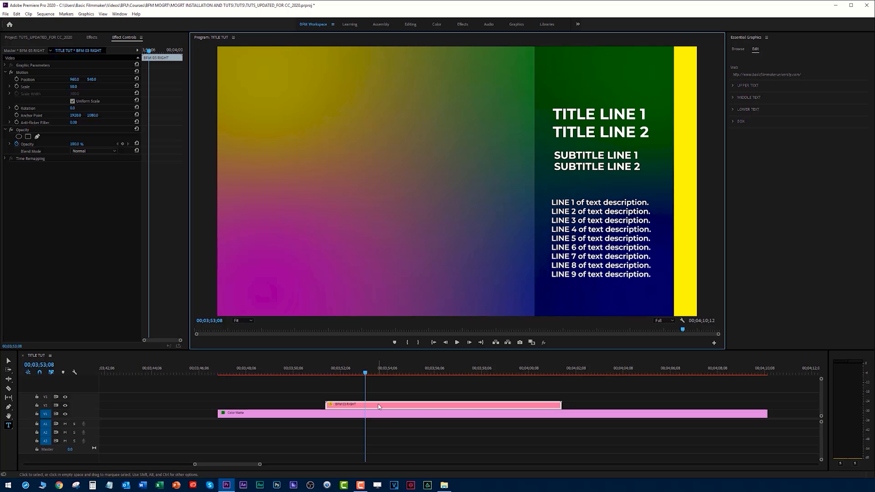
Step: Try shifting the horizontal position of the BFM 03 RIGHT clip, then undo the change
{"action": "mouse_move", "coordinate": [74, 79]}
{"action": "left_mouse_down"}
{"action": "mouse_move", "coordinate": [101, 79]}
{"action": "mouse_move", "coordinate": [62, 79]}
{"action": "mouse_move", "coordinate": [76, 79]}
{"action": "left_mouse_up"}
{"action": "key", "text": "ctrl+z"}
{"action": "key", "text": "ctrl+z"}
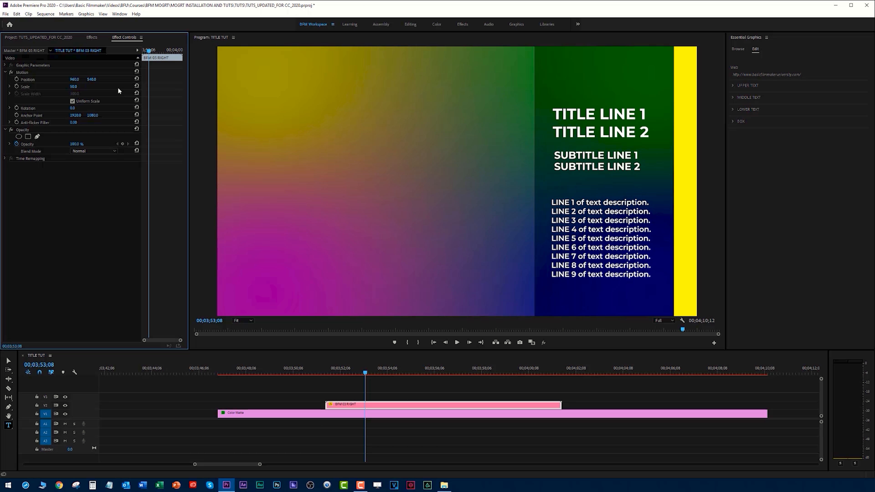
Step: Start a new, separate text layer on the open background beside the template and set its font size to 60
{"action": "left_click", "coordinate": [376, 393]}
{"action": "left_click", "coordinate": [9, 425]}
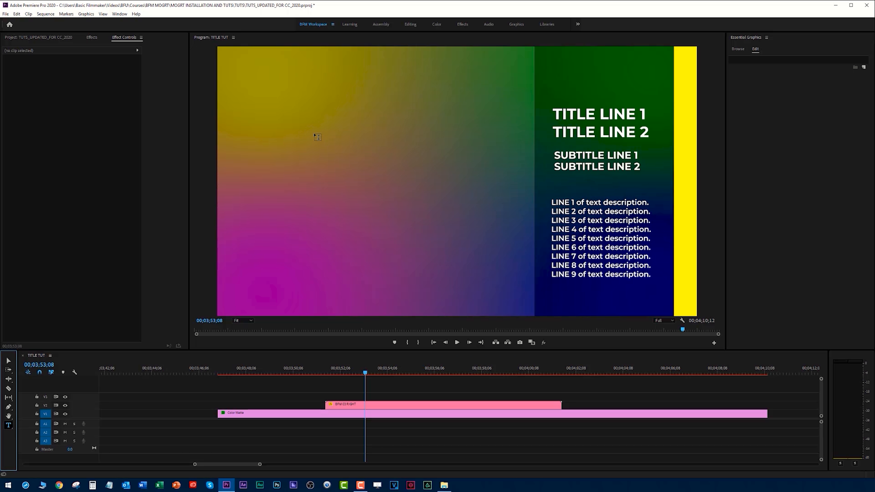
{"action": "left_click", "coordinate": [317, 138]}
{"action": "left_click", "coordinate": [795, 210]}
{"action": "type", "text": "60"}
{"action": "key", "text": "Return"}
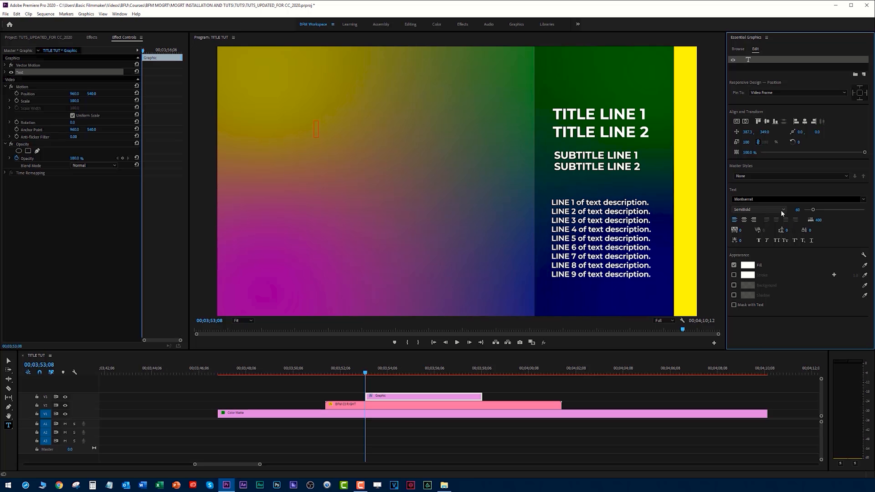
Step: Enter TITLE LINE 1 and TITLE LINE 2 on two lines in the new text layer
{"action": "left_click", "coordinate": [316, 129]}
{"action": "type", "text": "TIT"}
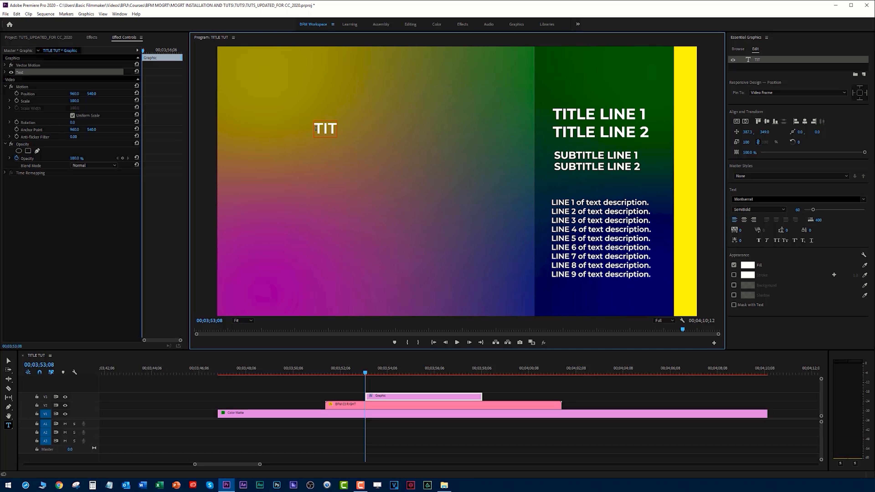
{"action": "type", "text": "LE LINE 1"}
{"action": "key", "text": "Return"}
{"action": "type", "text": "TITLE LINE"}
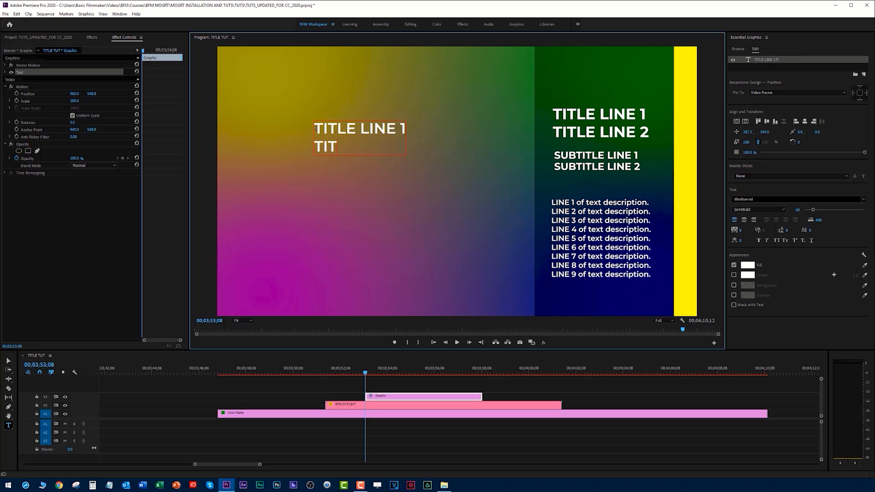
{"action": "type", "text": " 2"}
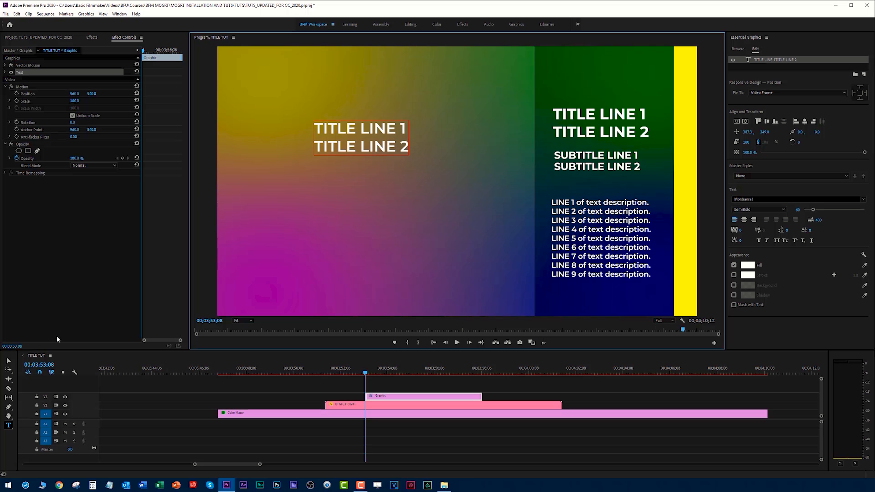
Step: Try enlarging the new title text to about 199% and moving it over the template's title lines
{"action": "left_click", "coordinate": [9, 360]}
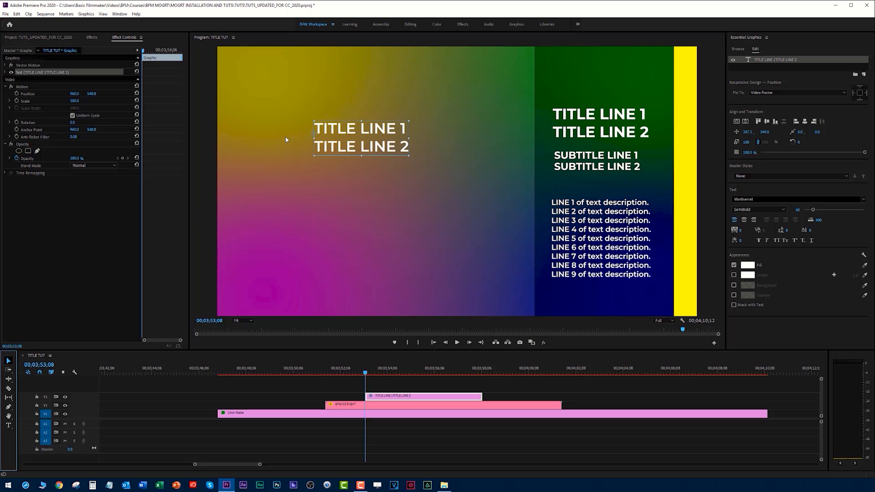
{"action": "mouse_move", "coordinate": [359, 129]}
{"action": "left_mouse_down"}
{"action": "mouse_move", "coordinate": [539, 119]}
{"action": "mouse_move", "coordinate": [365, 122]}
{"action": "left_mouse_up"}
{"action": "left_click_drag", "start_coordinate": [449, 145], "coordinate": [542, 166]}
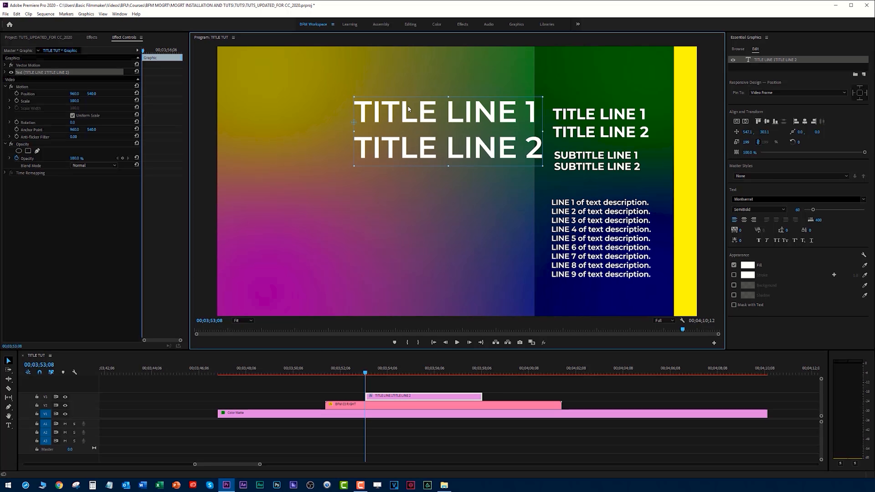
{"action": "left_click_drag", "start_coordinate": [409, 112], "coordinate": [523, 123]}
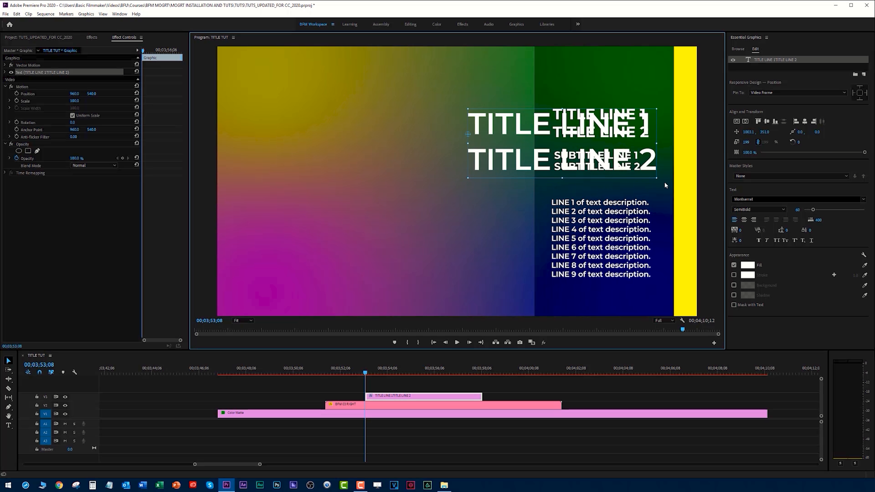
Step: Scale the new title text to about 99% and place it beside the template at about 412, 293
{"action": "left_click", "coordinate": [490, 89]}
{"action": "left_click", "coordinate": [502, 136]}
{"action": "left_click_drag", "start_coordinate": [656, 177], "coordinate": [574, 159]}
{"action": "left_click_drag", "start_coordinate": [519, 122], "coordinate": [590, 129]}
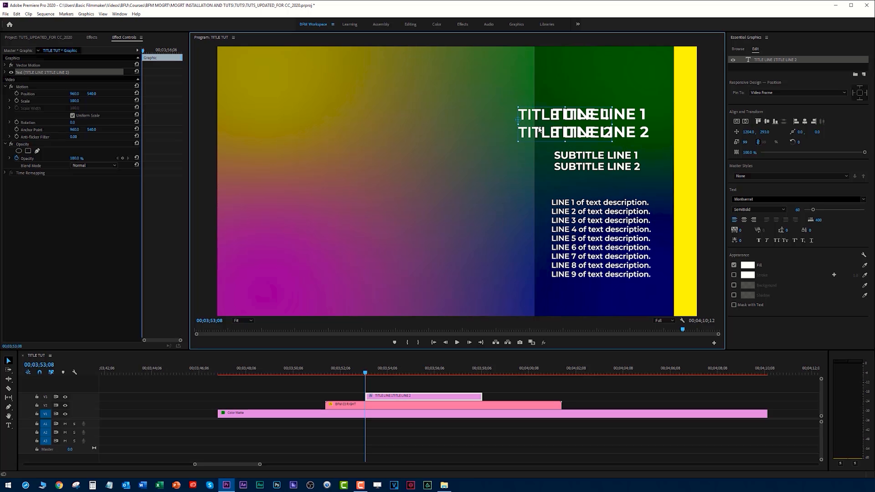
{"action": "left_click_drag", "start_coordinate": [581, 129], "coordinate": [388, 132]}
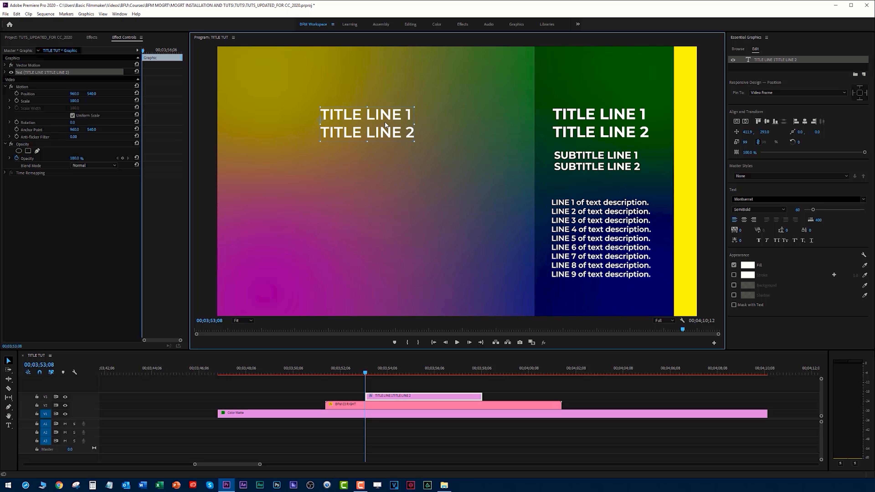
Step: Set the new title text's font style to Bold and test it over the template's title, undoing that move
{"action": "left_click", "coordinate": [783, 209]}
{"action": "left_click", "coordinate": [749, 238]}
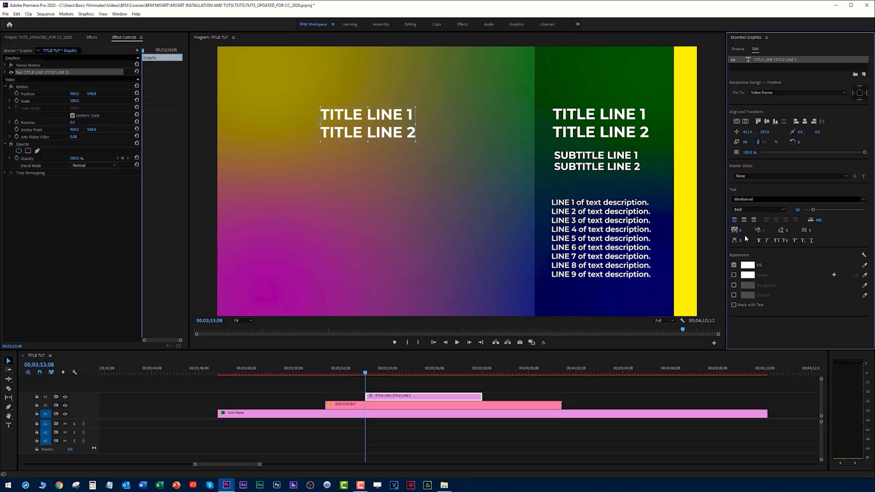
{"action": "left_click_drag", "start_coordinate": [388, 117], "coordinate": [560, 116]}
{"action": "key", "text": "ctrl+z"}
{"action": "left_click", "coordinate": [457, 132]}
{"action": "left_click", "coordinate": [378, 128]}
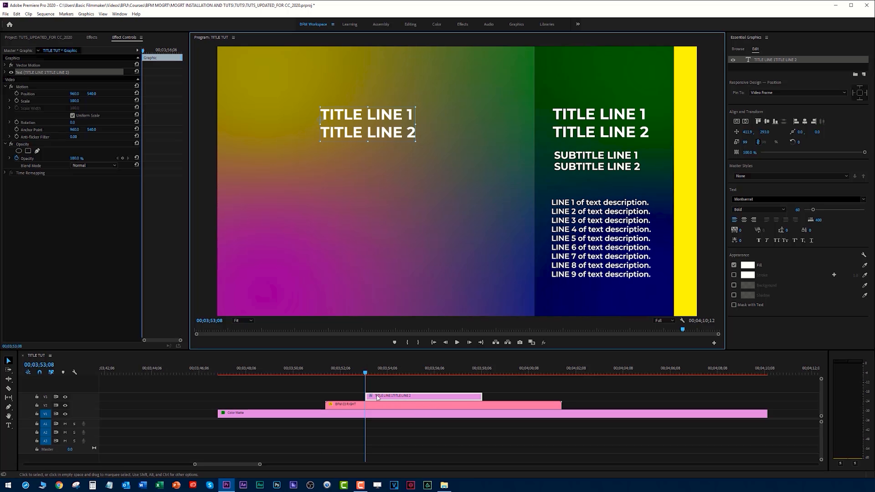
Step: Try changing the text graphic's vertical position and its opacity, undoing each change
{"action": "left_click", "coordinate": [415, 397]}
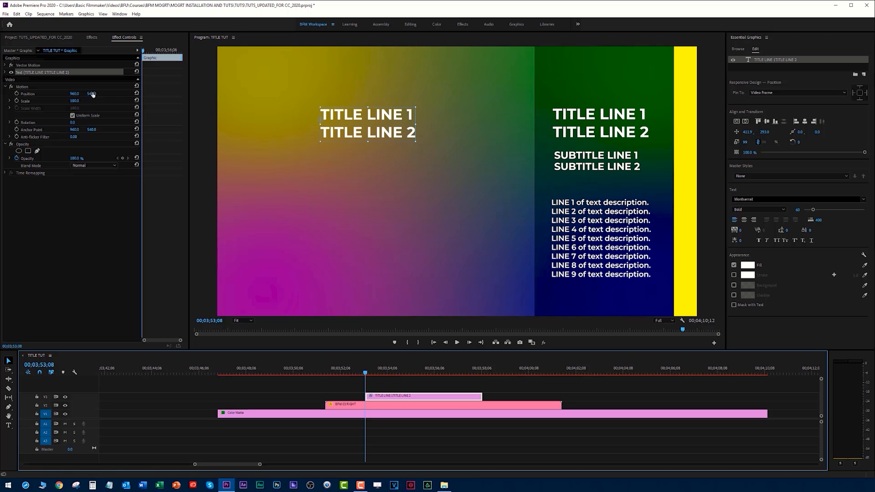
{"action": "left_click_drag", "start_coordinate": [92, 94], "coordinate": [114, 95]}
{"action": "key", "text": "ctrl+z"}
{"action": "key", "text": "ctrl+z"}
{"action": "left_click_drag", "start_coordinate": [74, 158], "coordinate": [134, 194]}
{"action": "key", "text": "ctrl+z"}
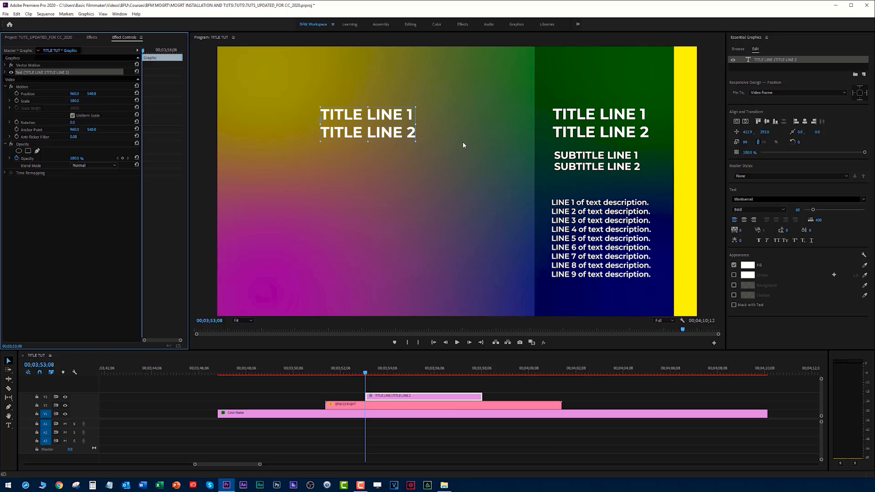
Step: Duplicate the TITLE LINE 1 / TITLE LINE 2 text layer within the same graphic
{"action": "left_click", "coordinate": [455, 143]}
{"action": "right_click", "coordinate": [768, 60]}
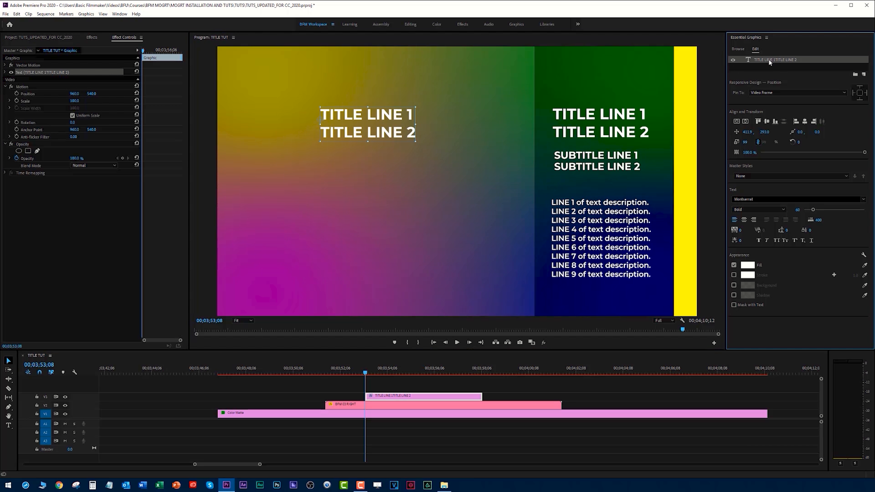
{"action": "left_click", "coordinate": [787, 82]}
{"action": "right_click", "coordinate": [776, 60]}
{"action": "left_click", "coordinate": [789, 89]}
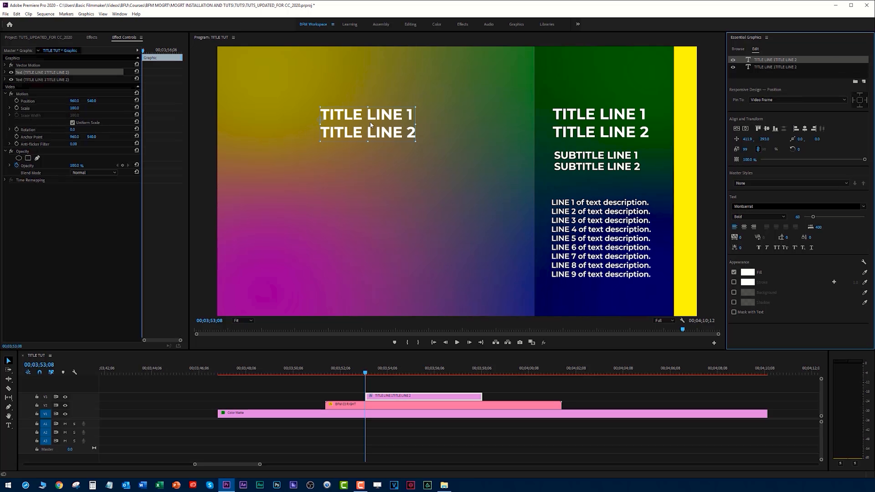
Step: Move the duplicated title text below the original to about 412, 469 and toggle each text layer's visibility off and on
{"action": "left_click", "coordinate": [381, 120]}
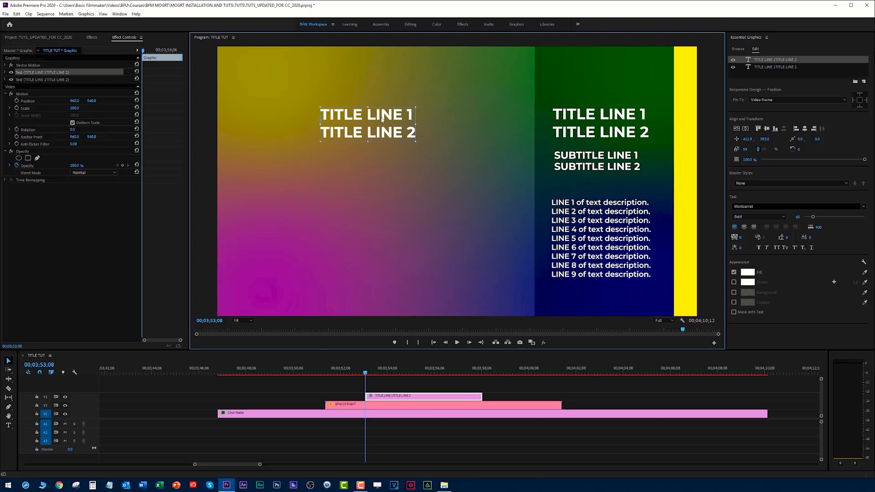
{"action": "left_click_drag", "start_coordinate": [381, 120], "coordinate": [381, 163]}
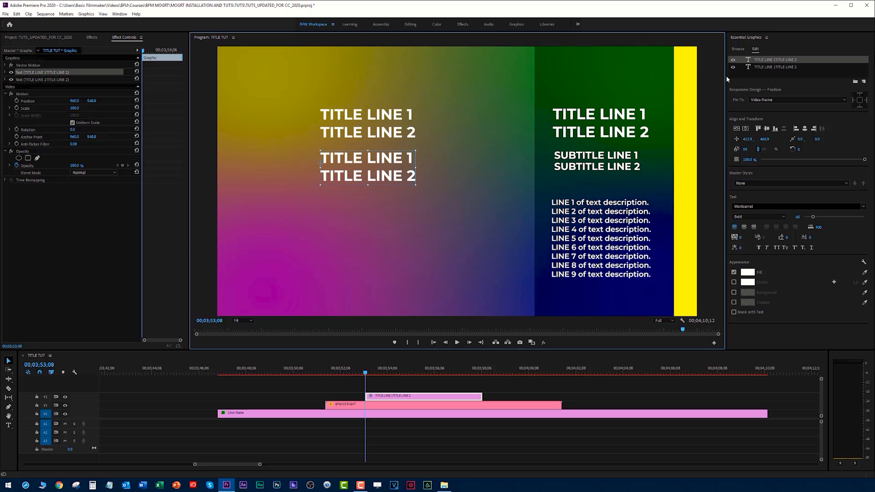
{"action": "left_click", "coordinate": [733, 67]}
{"action": "left_click", "coordinate": [733, 67]}
{"action": "left_click", "coordinate": [734, 61]}
{"action": "left_click", "coordinate": [732, 60]}
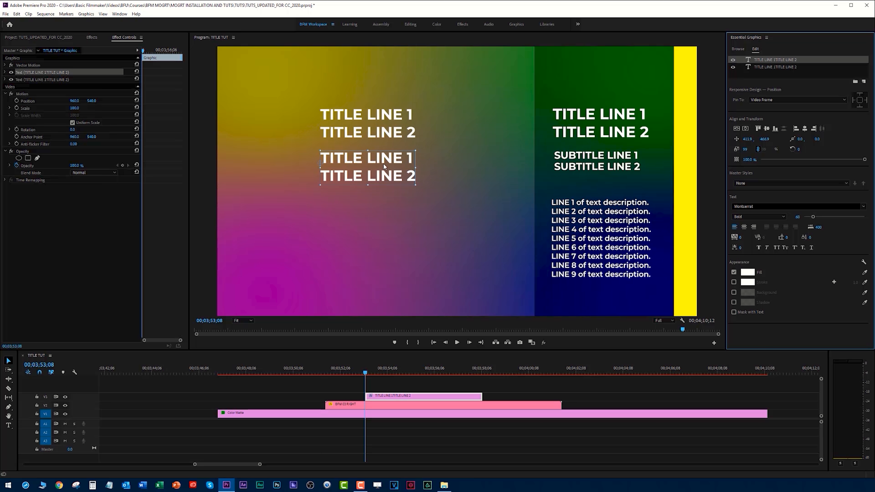
Step: Replace the duplicated layer's text with "SUBTITLE LINE 1" and "SUBTITLE LINE 2" on two lines
{"action": "key", "text": "t"}
{"action": "type", "text": "SUB"}
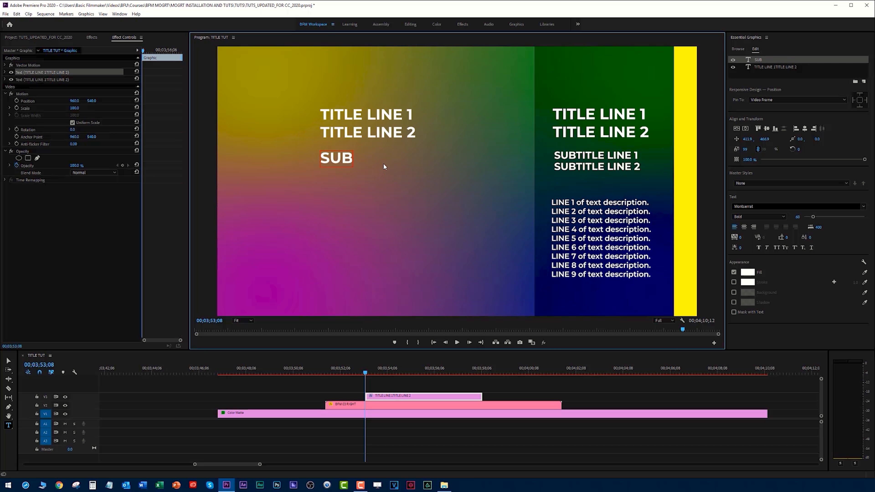
{"action": "type", "text": "TITLE LINE 1"}
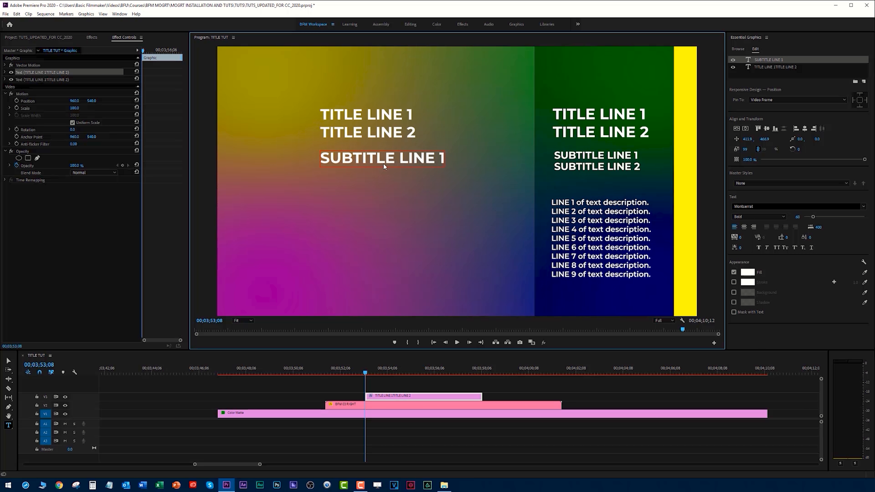
{"action": "key", "text": "Return"}
{"action": "type", "text": "SUBTITLE LINE 2"}
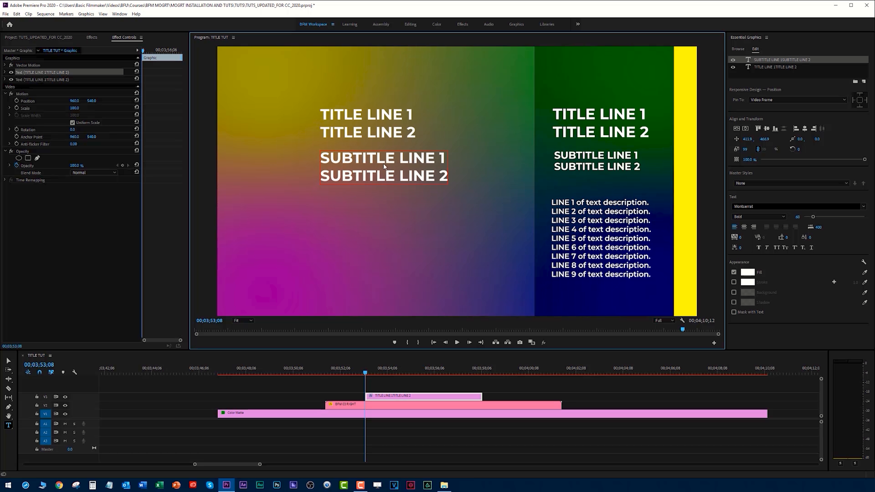
{"action": "left_click", "coordinate": [8, 361]}
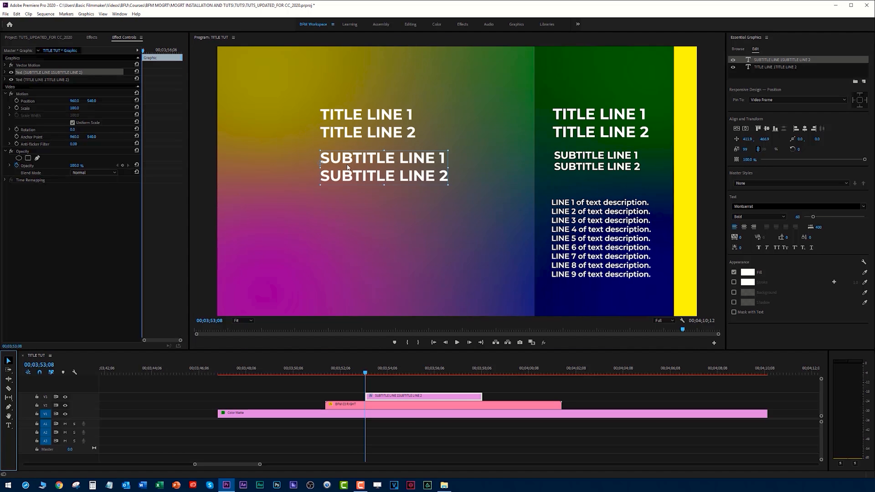
Step: Scale the subtitle text to about 67% over the template's subtitle, and place it under the manual title at about 418, 449
{"action": "left_click_drag", "start_coordinate": [383, 167], "coordinate": [596, 166]}
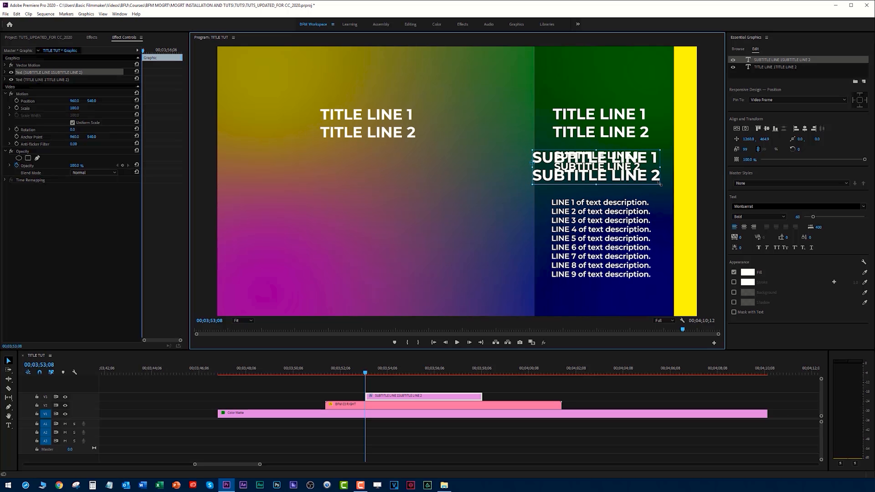
{"action": "left_click_drag", "start_coordinate": [654, 179], "coordinate": [596, 166]}
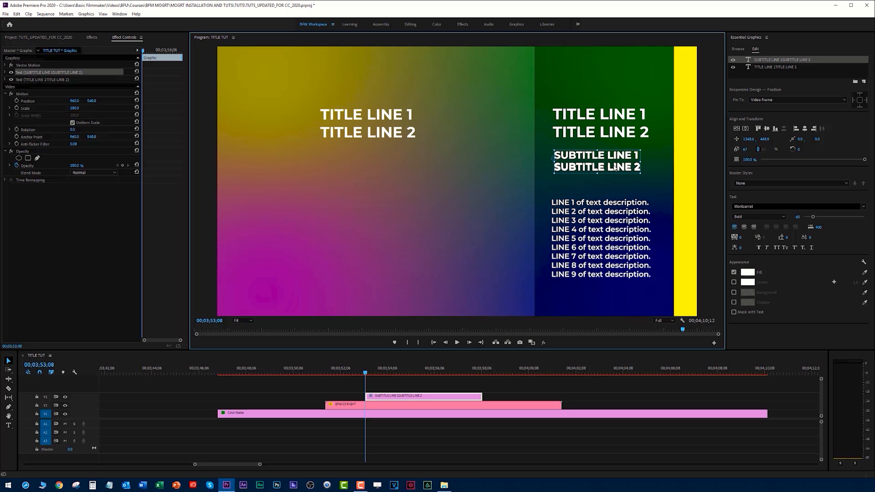
{"action": "left_click_drag", "start_coordinate": [597, 164], "coordinate": [364, 171]}
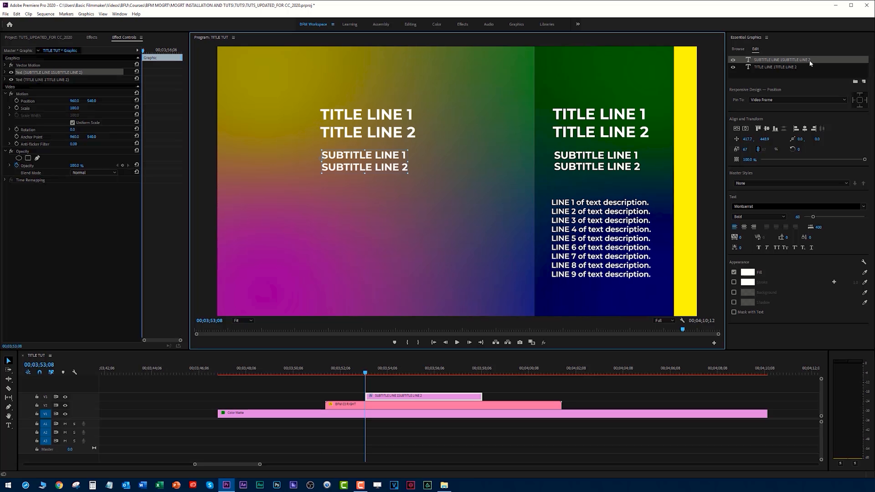
Step: Duplicate the subtitle text layer and move the copy below the subtitle to about 418, 645
{"action": "right_click", "coordinate": [768, 60]}
{"action": "right_click", "coordinate": [769, 60]}
{"action": "left_click", "coordinate": [784, 86]}
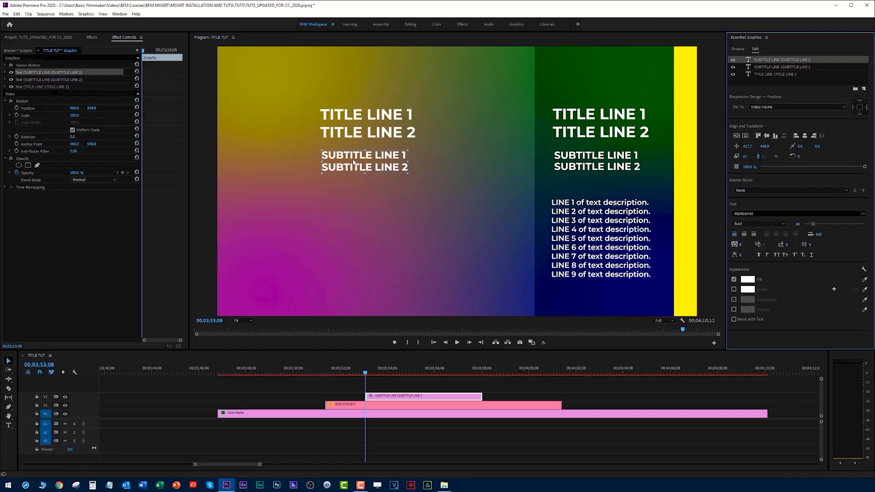
{"action": "left_click", "coordinate": [310, 154]}
{"action": "left_click", "coordinate": [354, 162]}
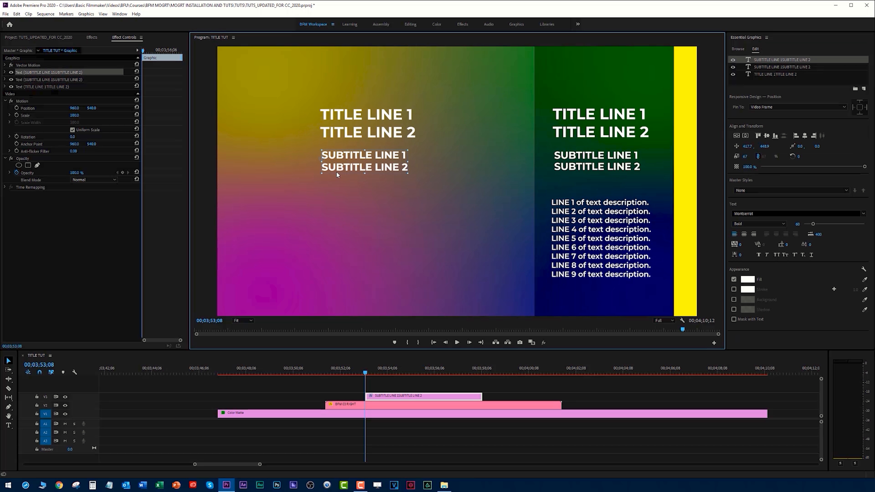
{"action": "left_click_drag", "start_coordinate": [342, 158], "coordinate": [354, 216]}
Step: Replace the duplicated subtitle's text with "LINE 1 of text description."
{"action": "key", "text": "t"}
{"action": "type", "text": "LIN"}
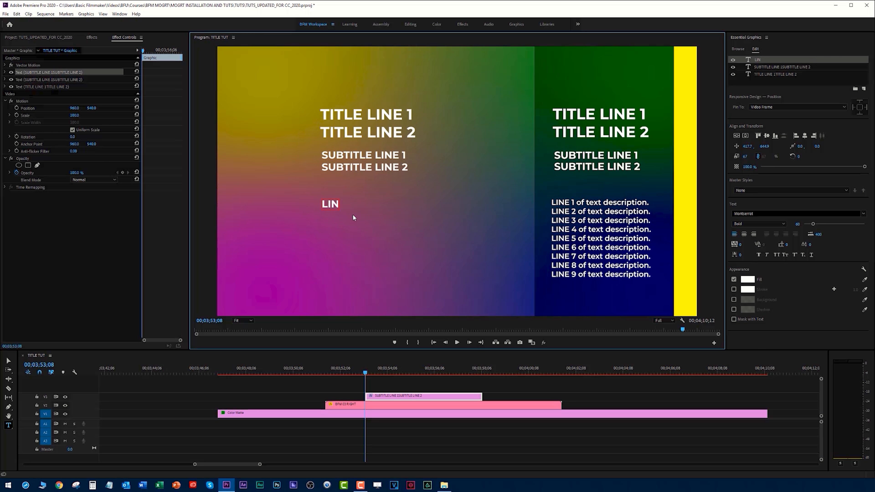
{"action": "type", "text": "E 1 of text description."}
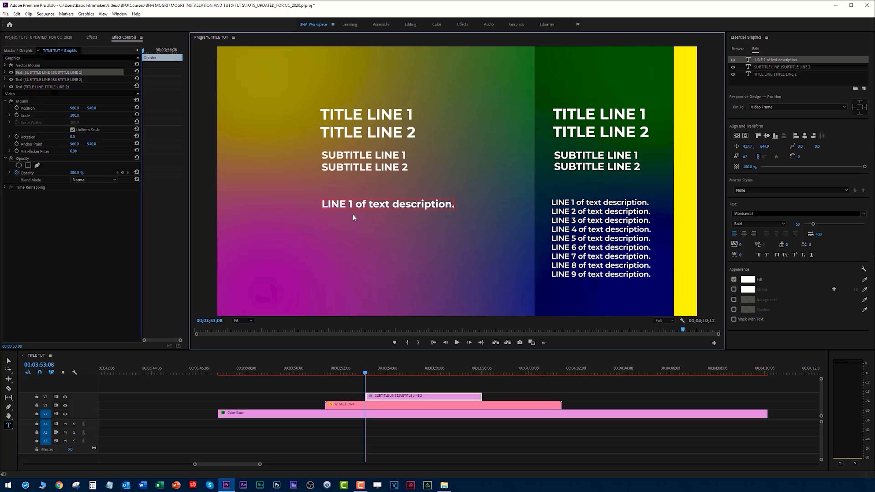
{"action": "key", "text": "Escape"}
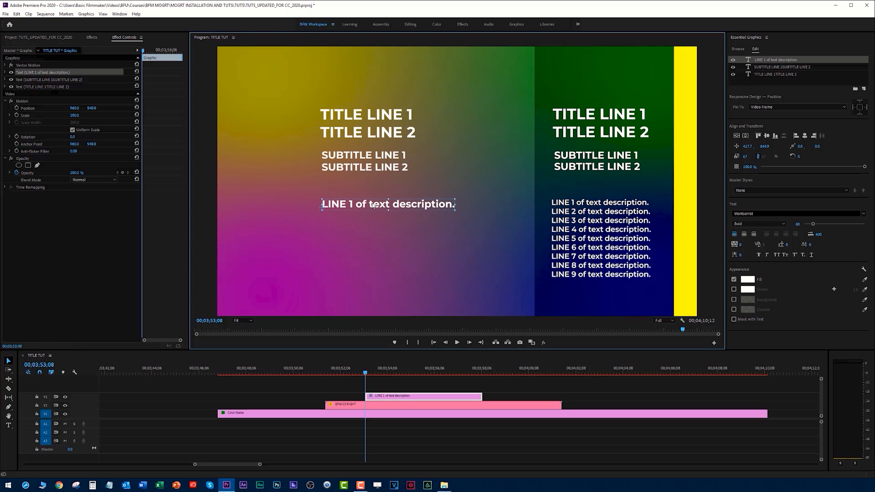
Step: Set the description text to SemiBold, scale it to about 49% against the template's first line, and place it under the manual subtitle
{"action": "left_click_drag", "start_coordinate": [344, 205], "coordinate": [527, 206]}
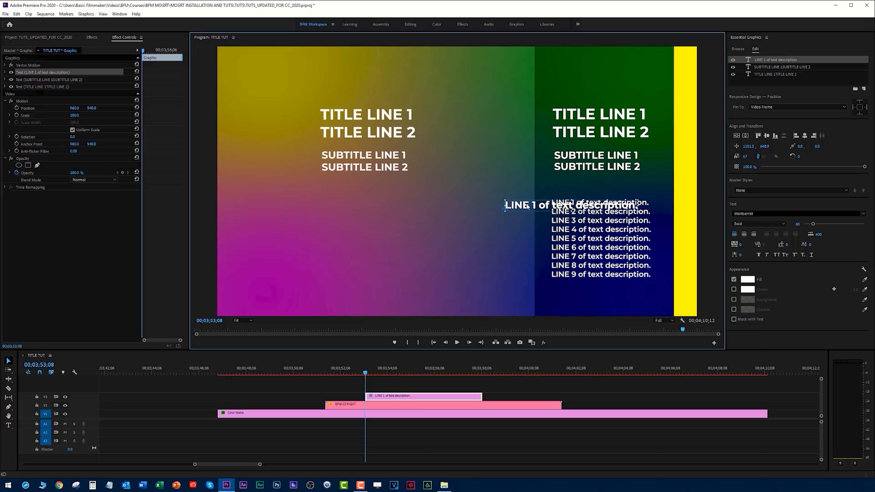
{"action": "left_click", "coordinate": [756, 224]}
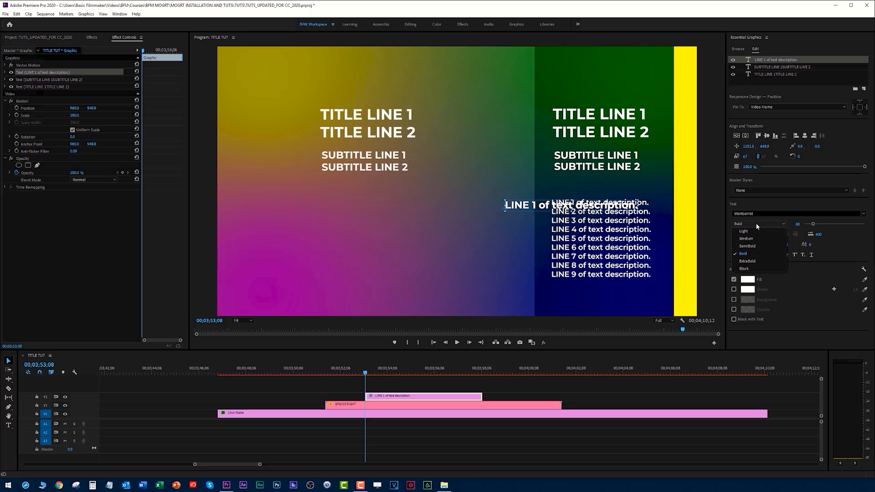
{"action": "left_click", "coordinate": [752, 246]}
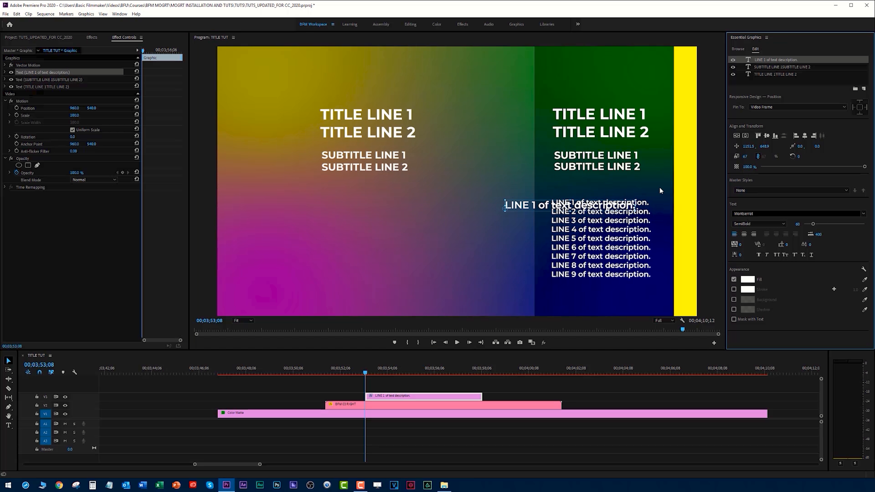
{"action": "left_click_drag", "start_coordinate": [636, 210], "coordinate": [632, 207]}
{"action": "left_click_drag", "start_coordinate": [534, 206], "coordinate": [583, 204]}
{"action": "left_click_drag", "start_coordinate": [669, 210], "coordinate": [619, 207]}
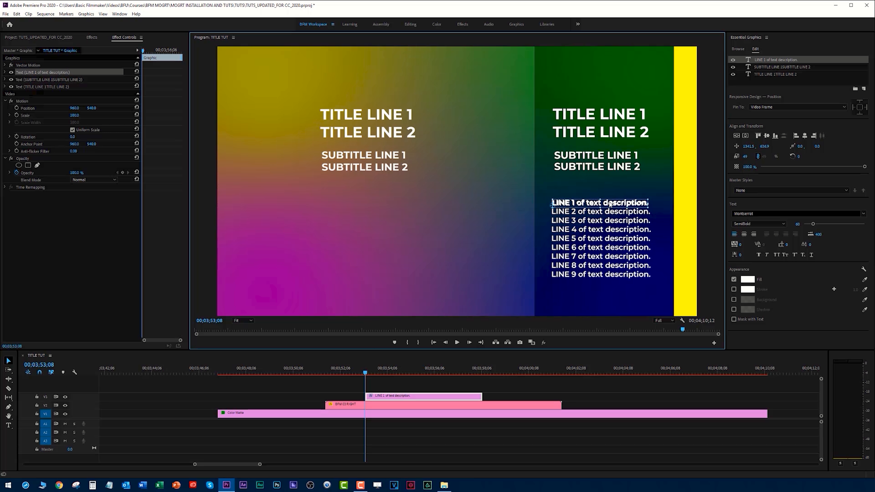
{"action": "left_click_drag", "start_coordinate": [610, 204], "coordinate": [379, 195]}
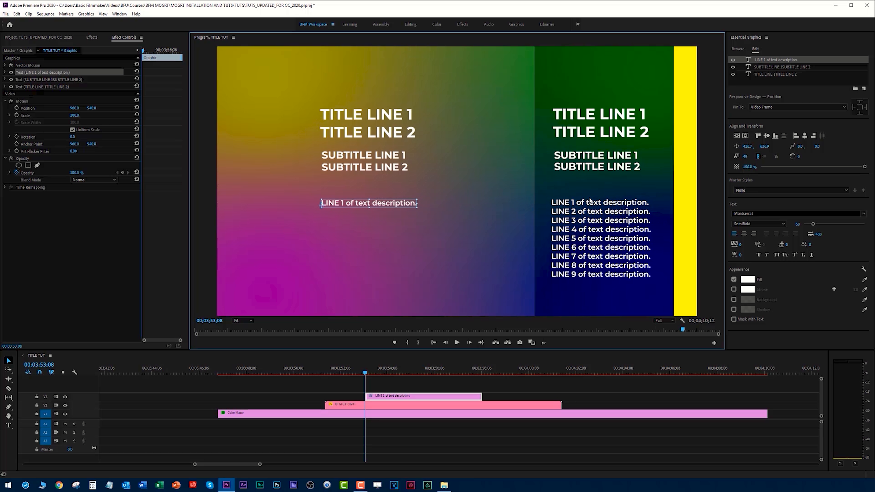
Step: Copy the description line and paste it on new lines in the same text layer until there are nine lines
{"action": "double_click", "coordinate": [398, 202]}
{"action": "key", "text": "ctrl+c"}
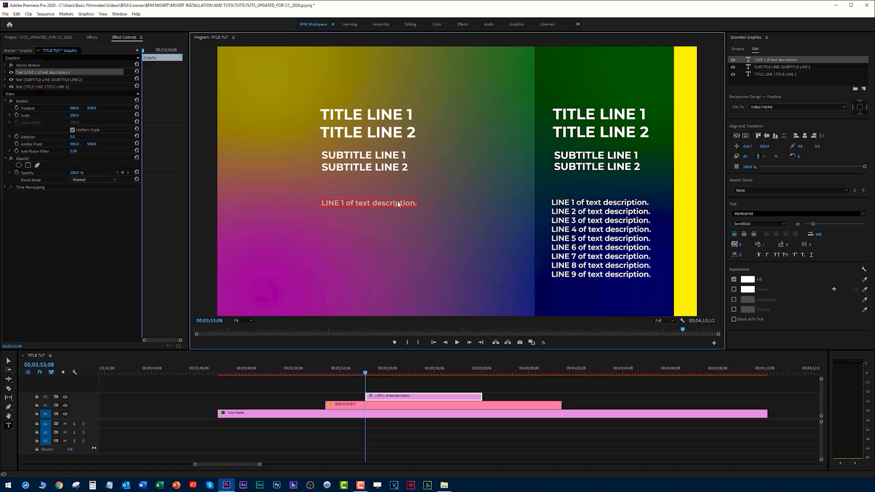
{"action": "left_click", "coordinate": [397, 202]}
{"action": "key", "text": "Return"}
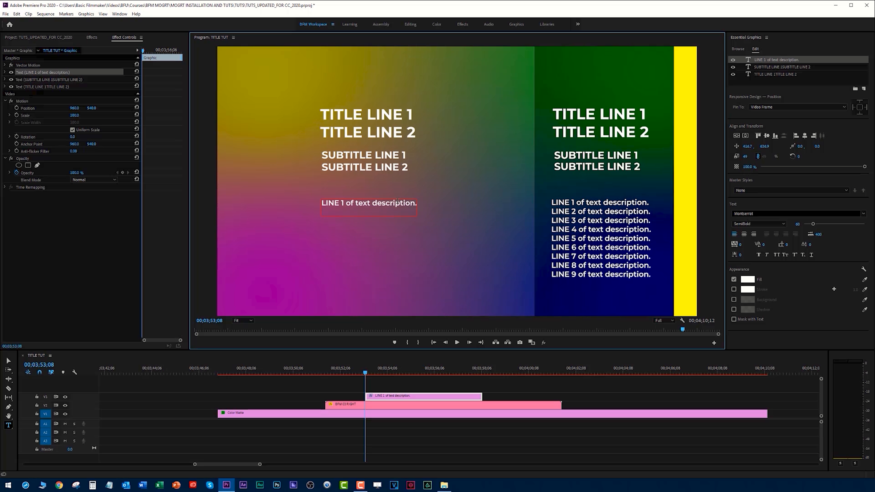
{"action": "key", "text": "ctrl+v"}
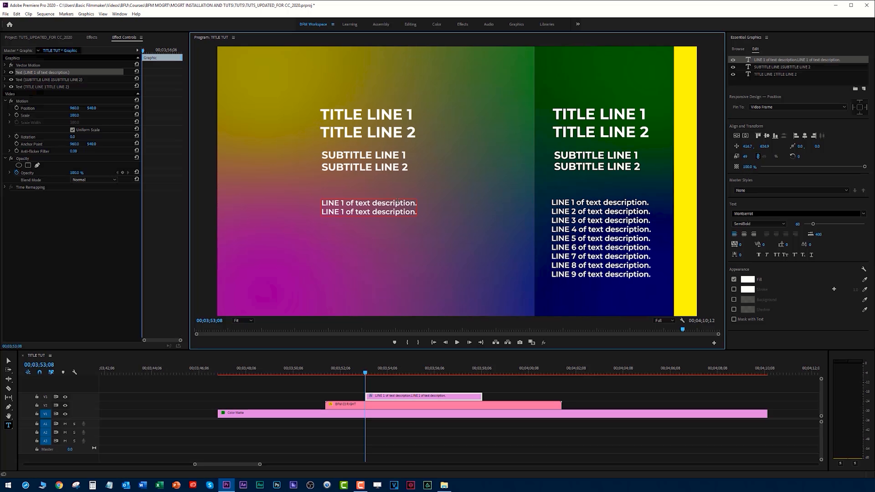
{"action": "key", "text": "ctrl+v"}
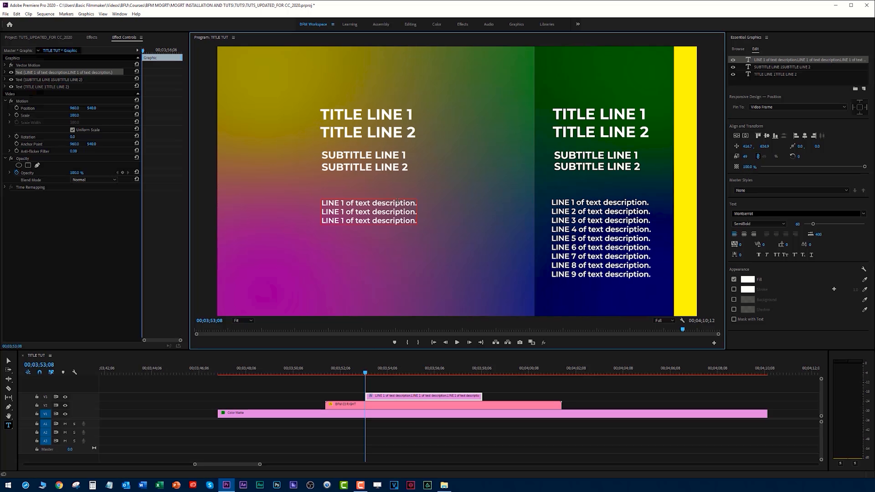
{"action": "key", "text": "ctrl+v"}
{"action": "key", "text": "Return"}
{"action": "key", "text": "ctrl+v"}
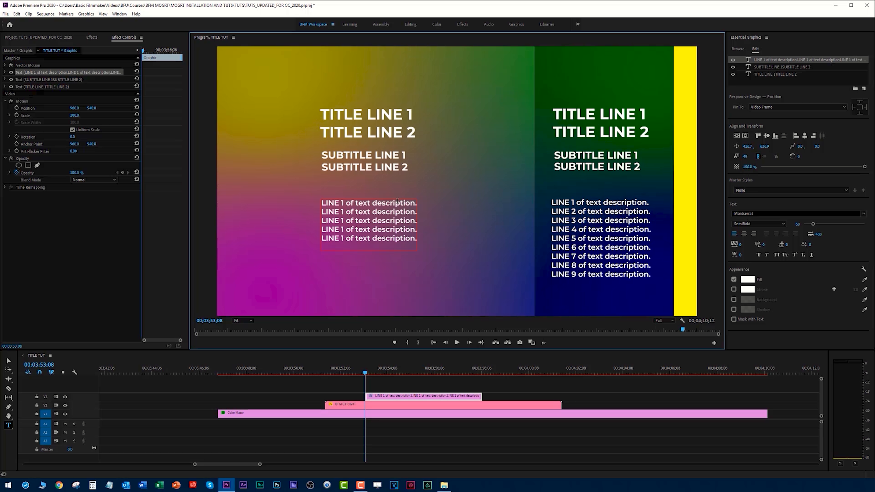
{"action": "key", "text": "ctrl+v"}
{"action": "key", "text": "Return"}
{"action": "key", "text": "ctrl+v"}
{"action": "key", "text": "Return"}
{"action": "key", "text": "ctrl+v"}
{"action": "key", "text": "Return"}
{"action": "key", "text": "ctrl+v"}
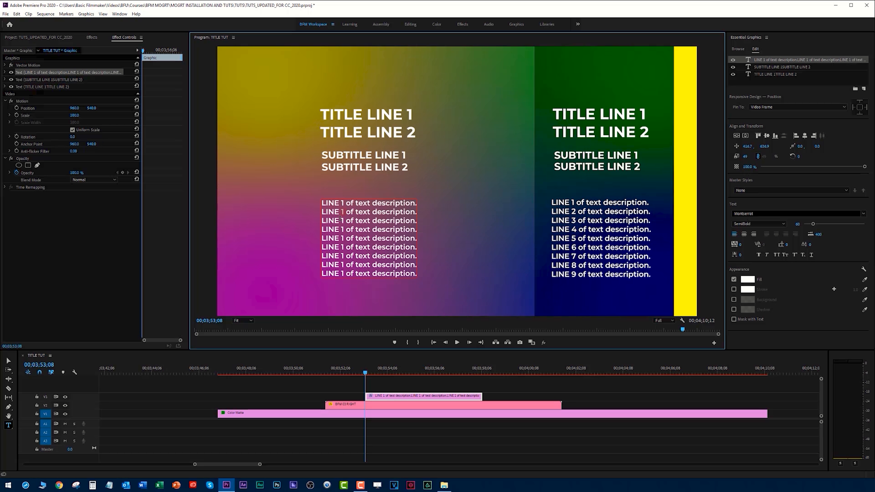
Step: Renumber the pasted description lines 2 through 9 and finish editing the text
{"action": "type", "text": "2"}
{"action": "double_click", "coordinate": [344, 223]}
{"action": "type", "text": "3 "}
{"action": "type", "text": "4"}
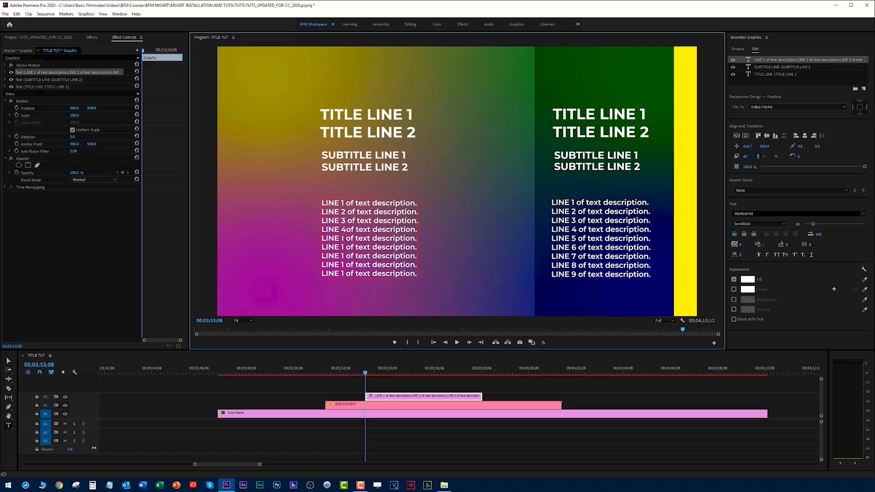
{"action": "double_click", "coordinate": [343, 238]}
{"action": "type", "text": "5"}
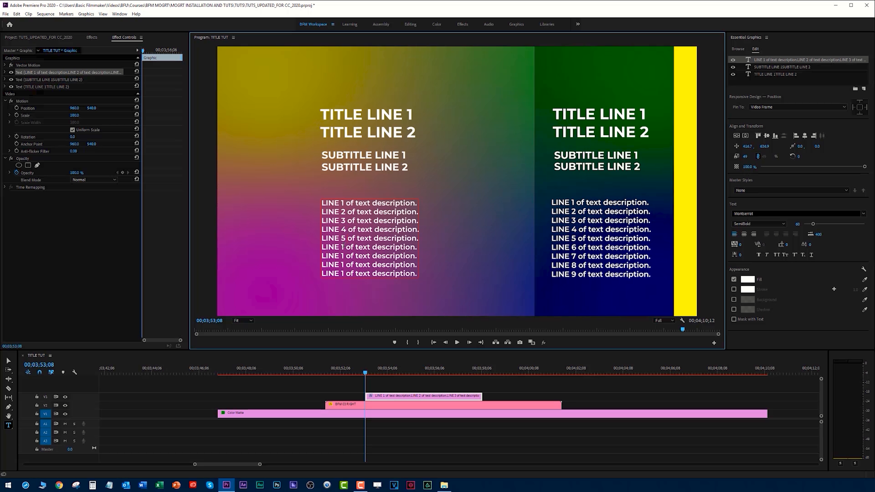
{"action": "double_click", "coordinate": [342, 247]}
{"action": "type", "text": "6"}
{"action": "double_click", "coordinate": [343, 255]}
{"action": "type", "text": "7"}
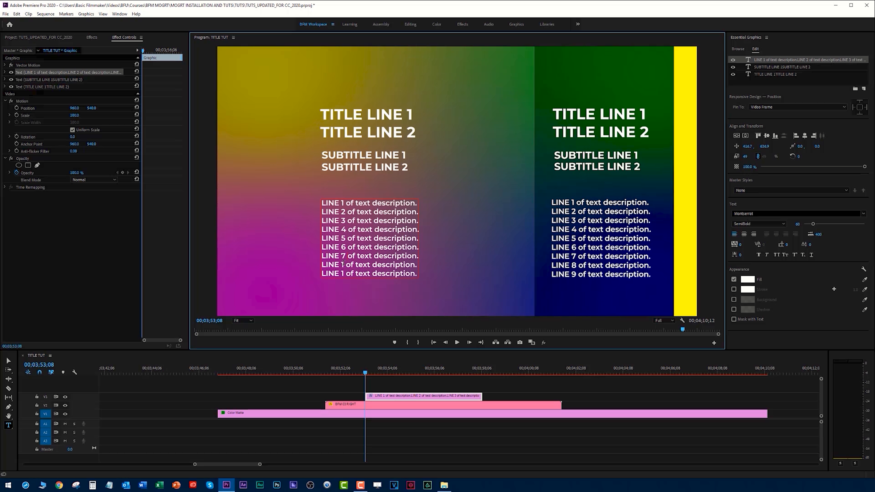
{"action": "double_click", "coordinate": [342, 264]}
{"action": "type", "text": "8"}
{"action": "double_click", "coordinate": [343, 273]}
{"action": "type", "text": "9"}
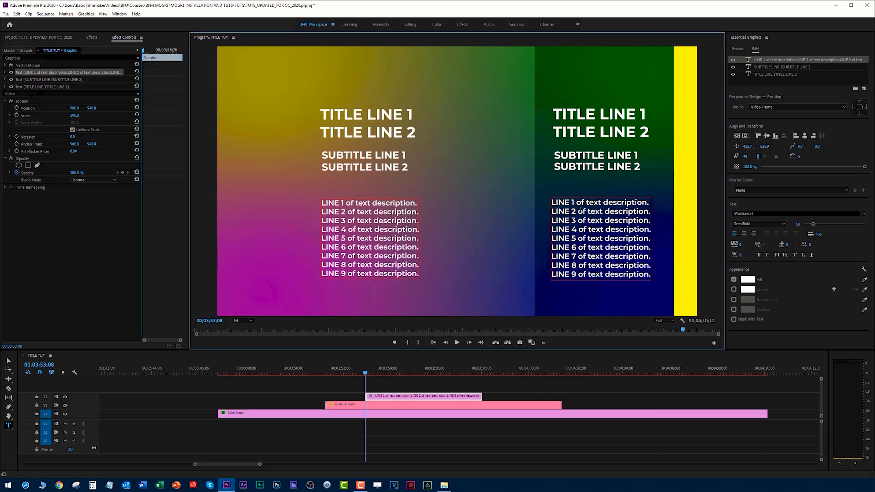
{"action": "key", "text": "v"}
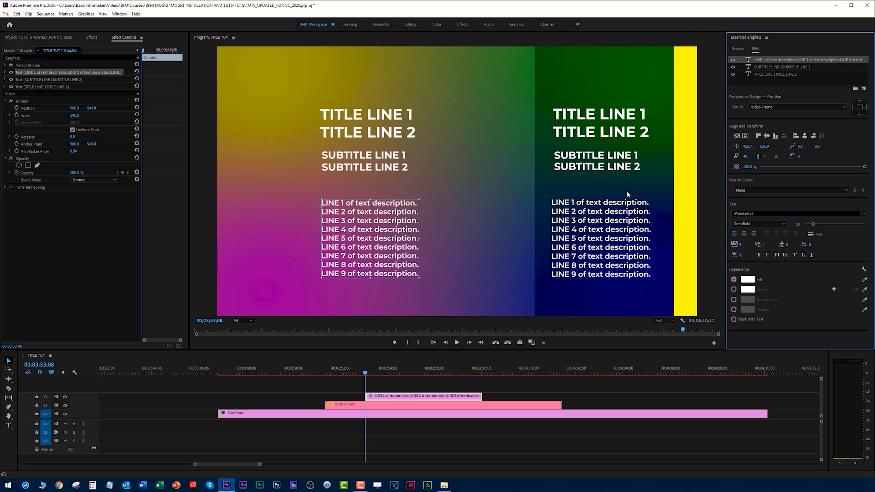
Step: Select the manual text graphic clip and move the playhead to 00;03;54;08 to review its three text layers
{"action": "left_click", "coordinate": [387, 381]}
{"action": "left_click", "coordinate": [387, 395]}
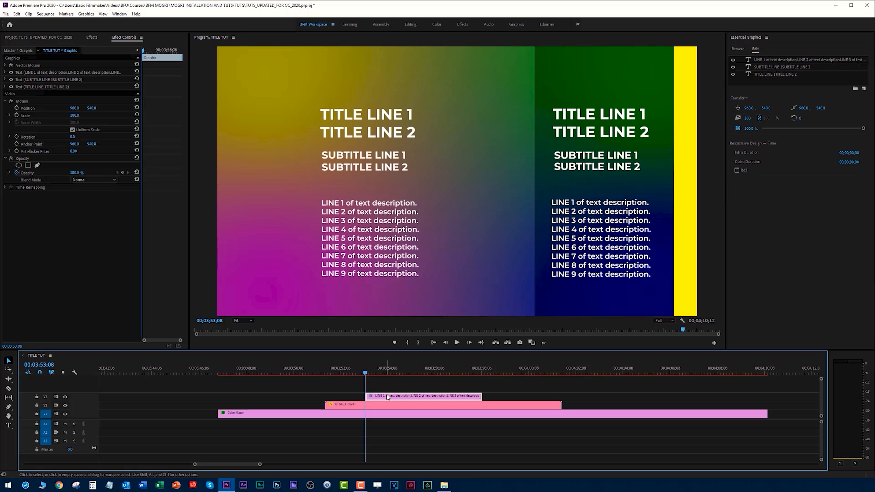
{"action": "left_click", "coordinate": [389, 370]}
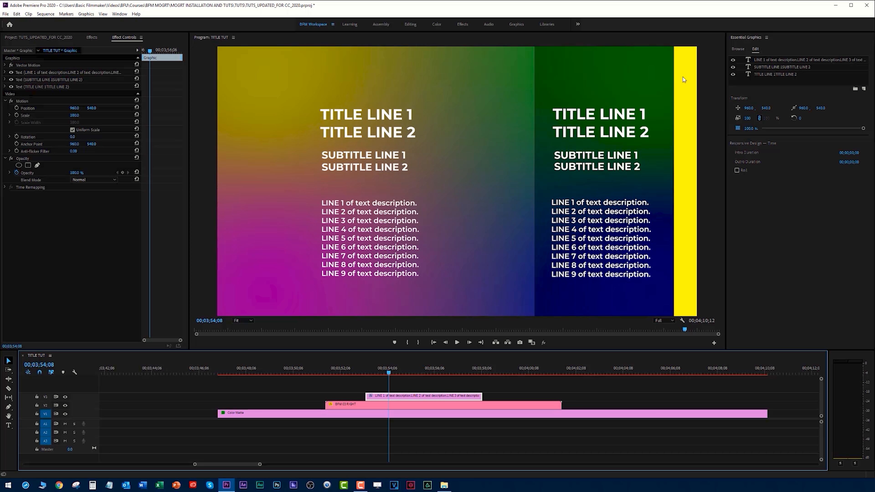
{"action": "left_click", "coordinate": [772, 84]}
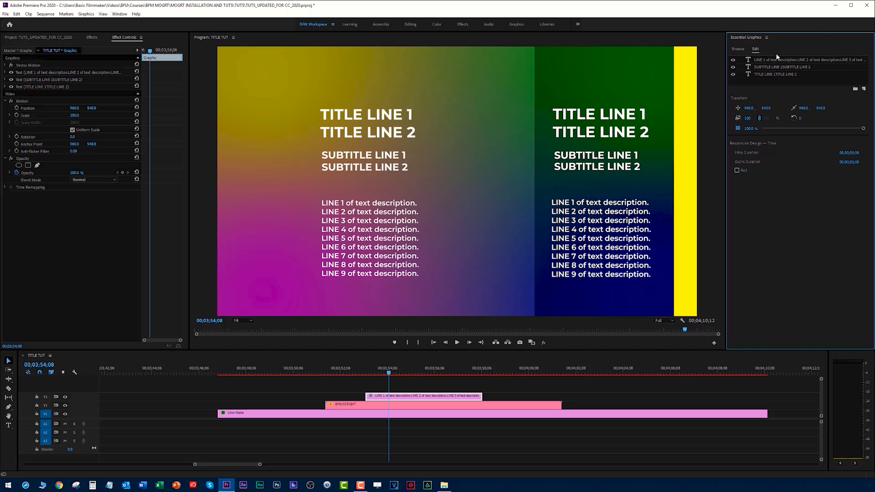
{"action": "left_click", "coordinate": [438, 399]}
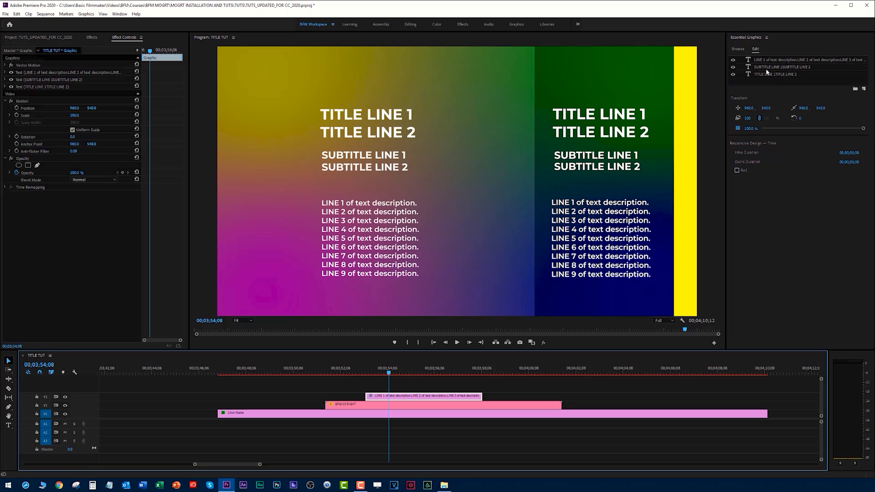
Step: Add a rectangle shape to the manual graphic, shift it over the text, and order it below the three text layers
{"action": "left_click", "coordinate": [863, 89]}
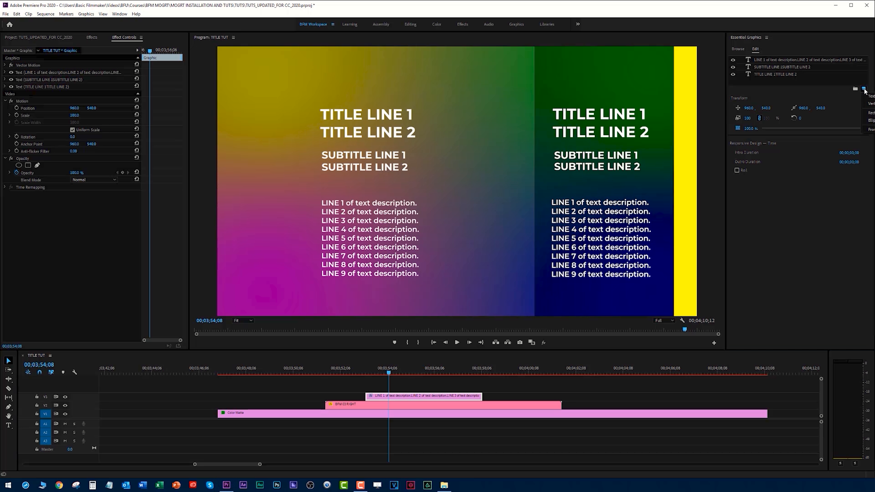
{"action": "left_click", "coordinate": [870, 113]}
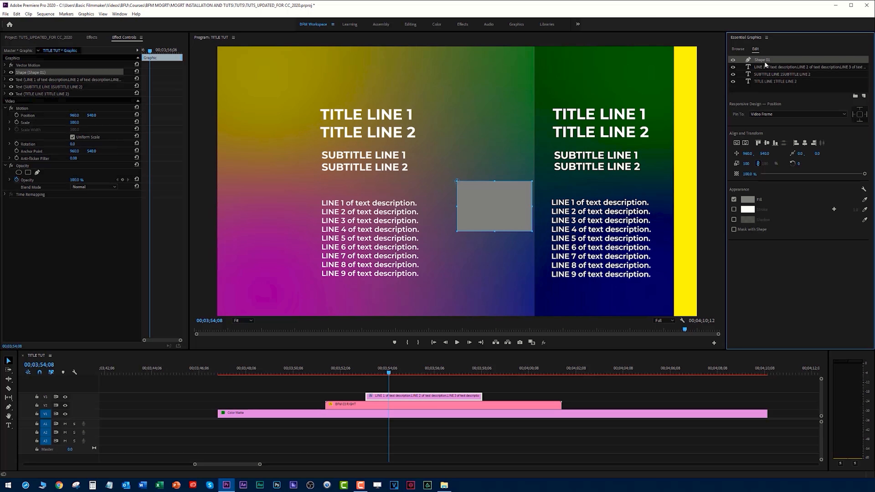
{"action": "left_click_drag", "start_coordinate": [500, 206], "coordinate": [430, 177]}
{"action": "left_click_drag", "start_coordinate": [767, 62], "coordinate": [760, 87]}
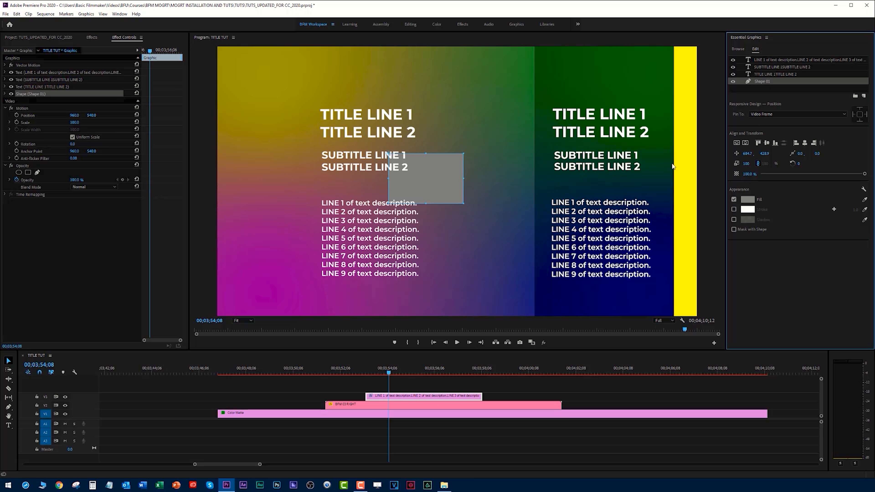
Step: Fill the rectangle with black and set its opacity to 80%
{"action": "left_click", "coordinate": [747, 200]}
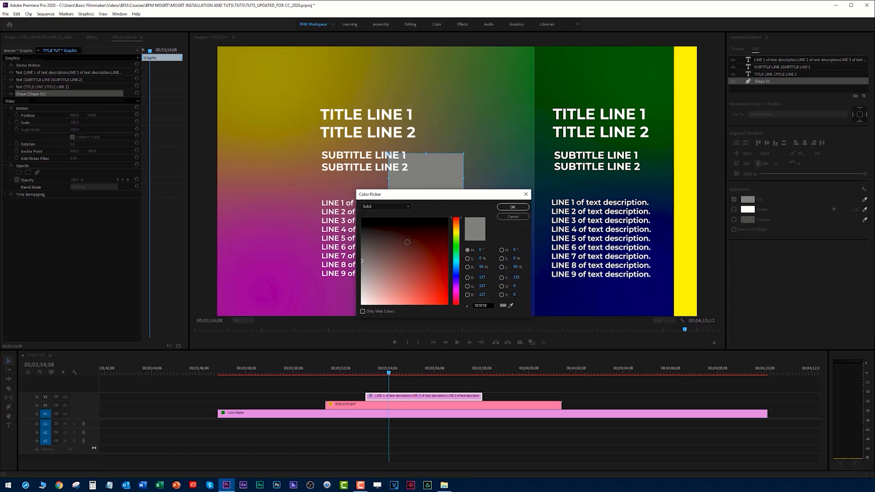
{"action": "left_click", "coordinate": [510, 207]}
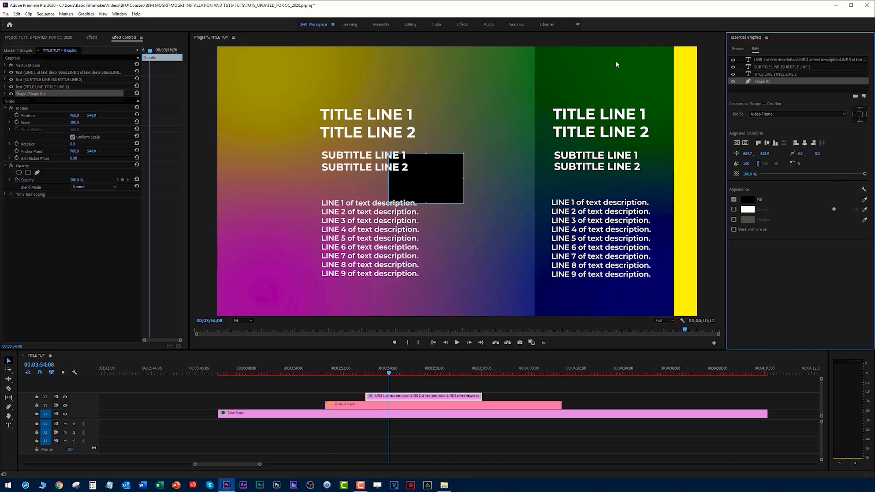
{"action": "left_click", "coordinate": [751, 175]}
{"action": "type", "text": "80"}
{"action": "key", "text": "Return"}
Step: Reposition and widen the black rectangle behind the manual text, and stretch it to the full height of the frame
{"action": "left_click", "coordinate": [451, 179]}
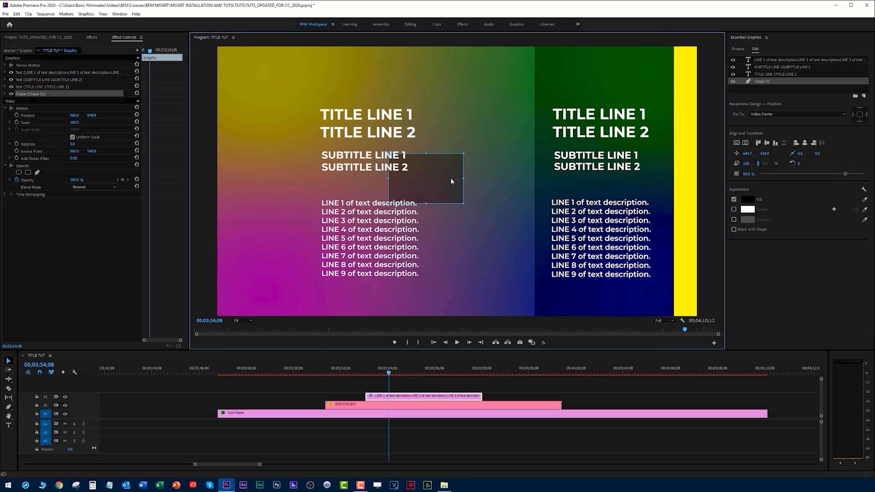
{"action": "left_click_drag", "start_coordinate": [447, 180], "coordinate": [524, 122]}
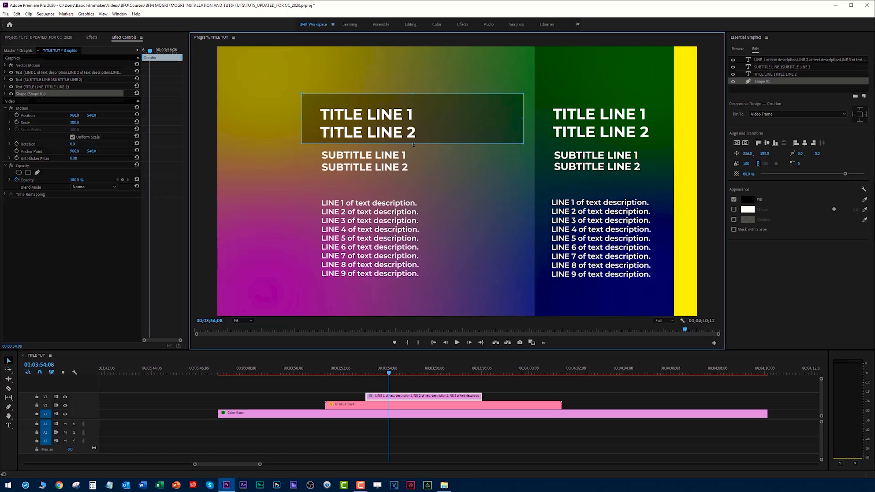
{"action": "left_click_drag", "start_coordinate": [413, 145], "coordinate": [414, 292]}
{"action": "left_click_drag", "start_coordinate": [412, 94], "coordinate": [412, 96]}
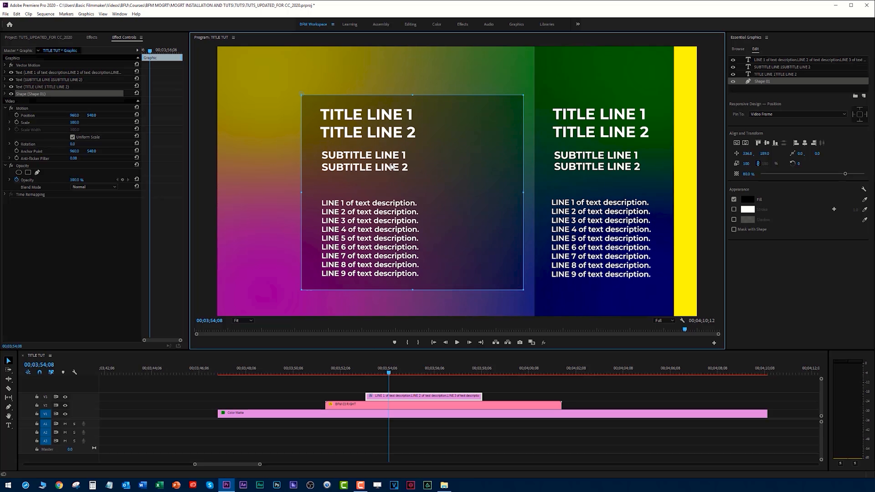
{"action": "left_click_drag", "start_coordinate": [416, 72], "coordinate": [419, 40]}
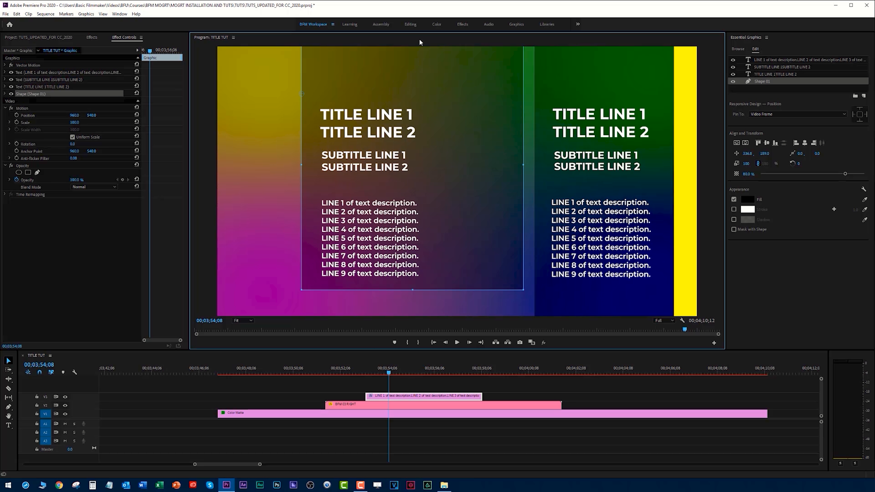
{"action": "left_click_drag", "start_coordinate": [410, 291], "coordinate": [409, 325]}
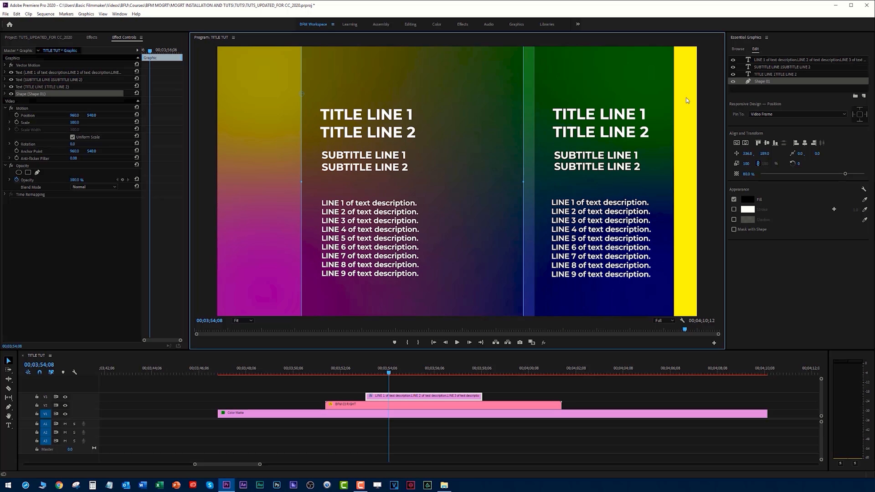
Step: Rename the rectangle layer BLACK BG
{"action": "double_click", "coordinate": [762, 82]}
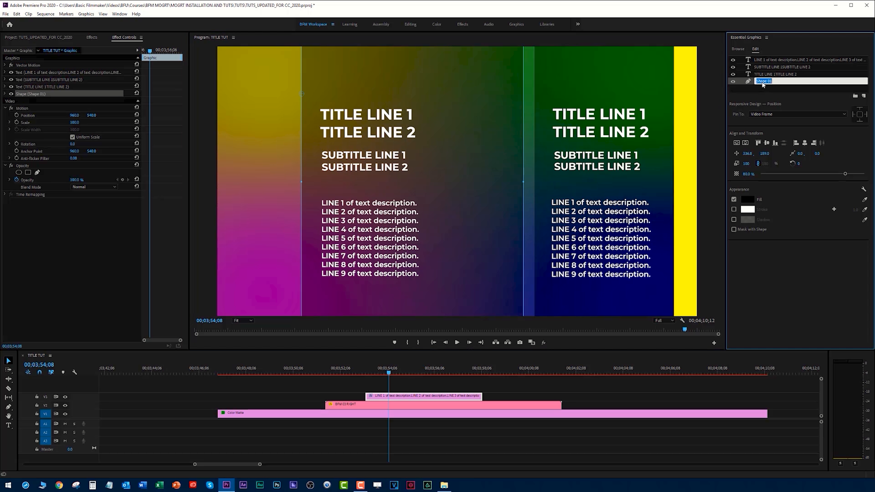
{"action": "left_click", "coordinate": [774, 81]}
{"action": "left_click_drag", "start_coordinate": [777, 81], "coordinate": [741, 81]}
{"action": "type", "text": "BLACK BG"}
{"action": "key", "text": "Return"}
Step: Copy the BLACK BG layer and paste it into the same graphic
{"action": "right_click", "coordinate": [762, 80]}
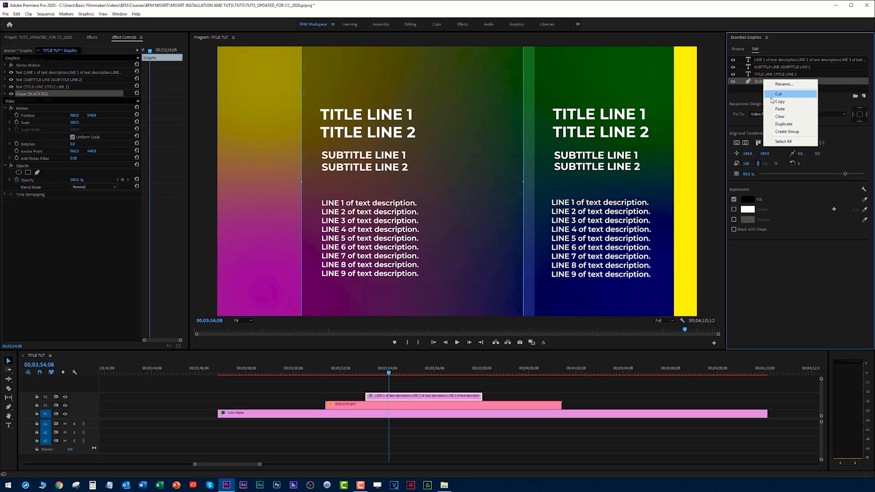
{"action": "left_click", "coordinate": [779, 103]}
{"action": "right_click", "coordinate": [764, 82]}
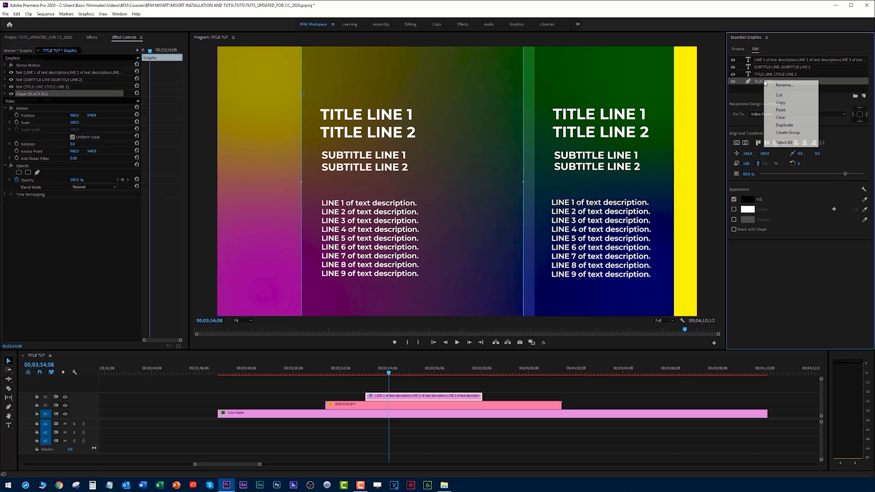
{"action": "left_click", "coordinate": [780, 110]}
Step: Rename the pasted shape layer YELLOW LINE and place it directly above BLACK BG, below the text layers
{"action": "double_click", "coordinate": [764, 61]}
{"action": "type", "text": "YELLOW LINE"}
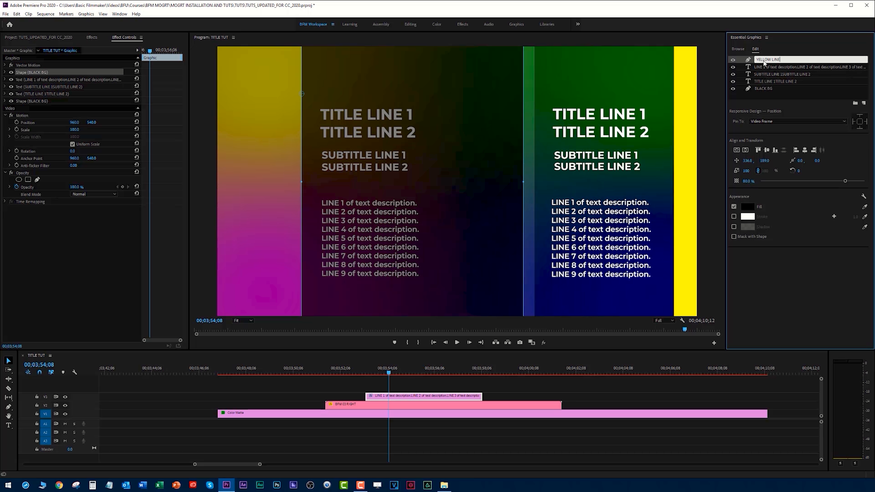
{"action": "key", "text": "Return"}
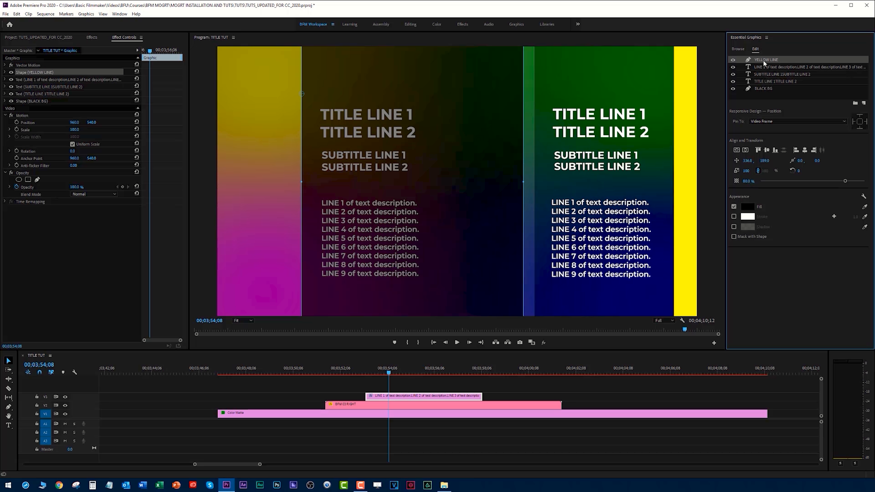
{"action": "left_click_drag", "start_coordinate": [763, 63], "coordinate": [765, 88]}
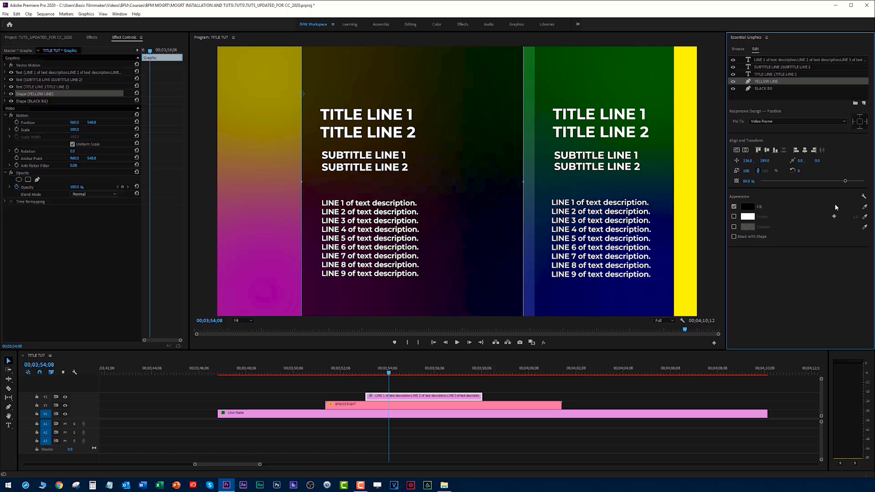
Step: Sample the template's yellow bar as the YELLOW LINE fill and narrow the shape to a vertical bar beside the manual text
{"action": "left_click", "coordinate": [864, 206]}
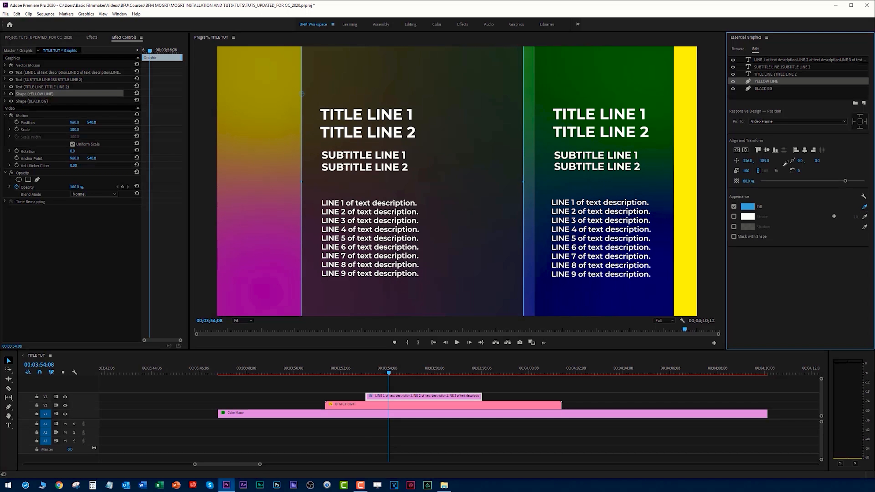
{"action": "left_click", "coordinate": [693, 108]}
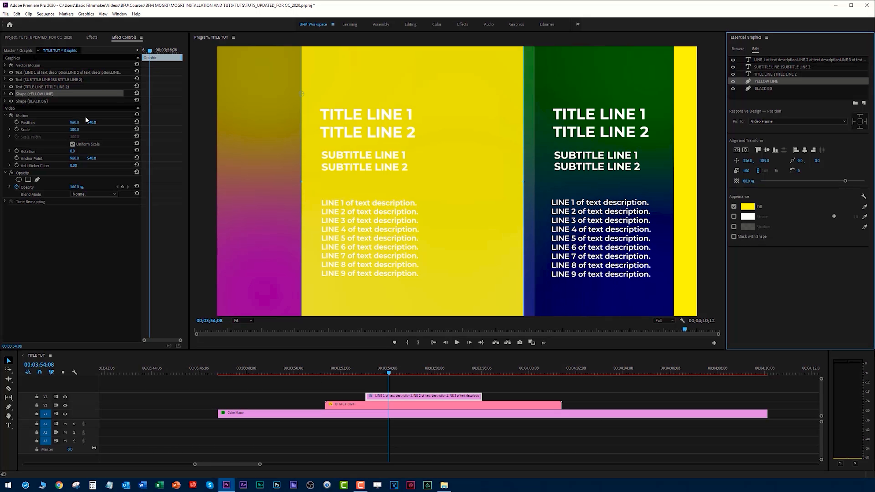
{"action": "left_click", "coordinate": [9, 360]}
{"action": "left_click_drag", "start_coordinate": [300, 181], "coordinate": [438, 200]}
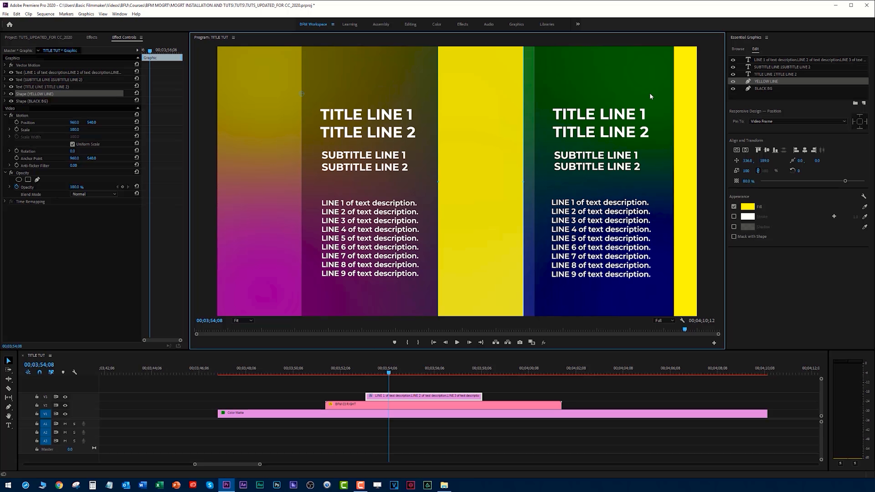
Step: Go through the graphic's shape, title, subtitle and description layers one by one to check what each contains
{"action": "left_click", "coordinate": [766, 87]}
{"action": "left_click", "coordinate": [766, 81]}
{"action": "left_click", "coordinate": [768, 74]}
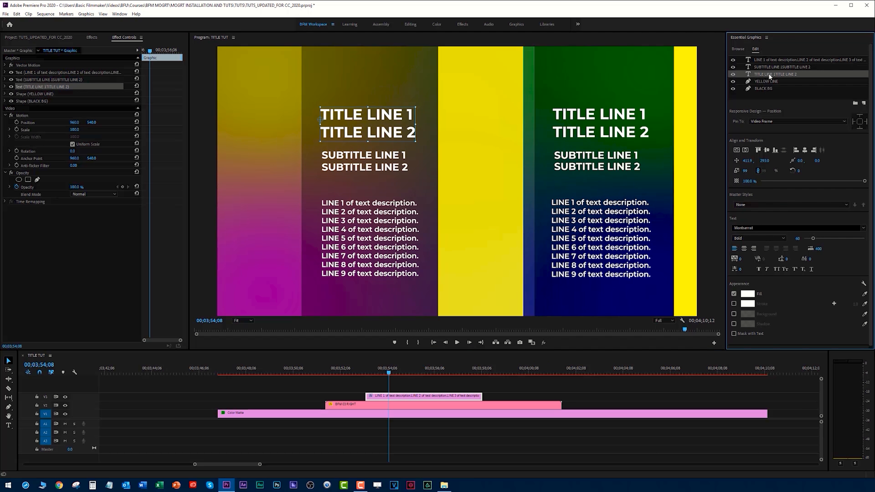
{"action": "left_click", "coordinate": [769, 65]}
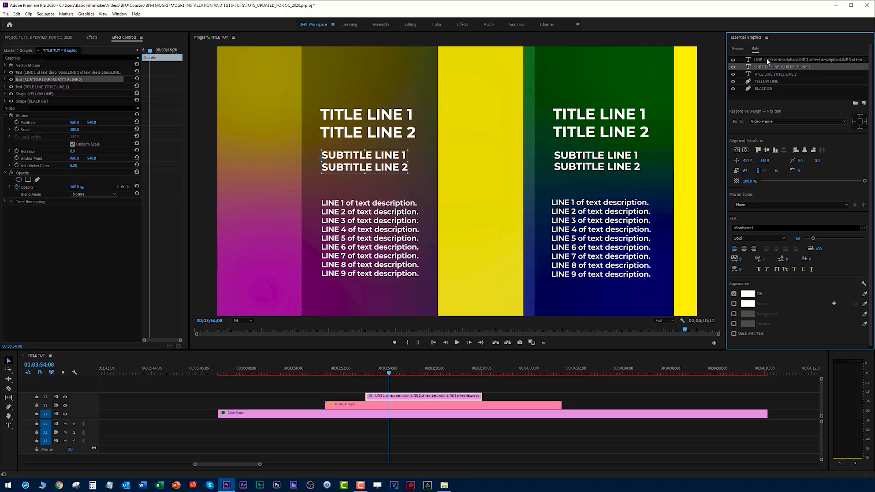
{"action": "left_click", "coordinate": [766, 60]}
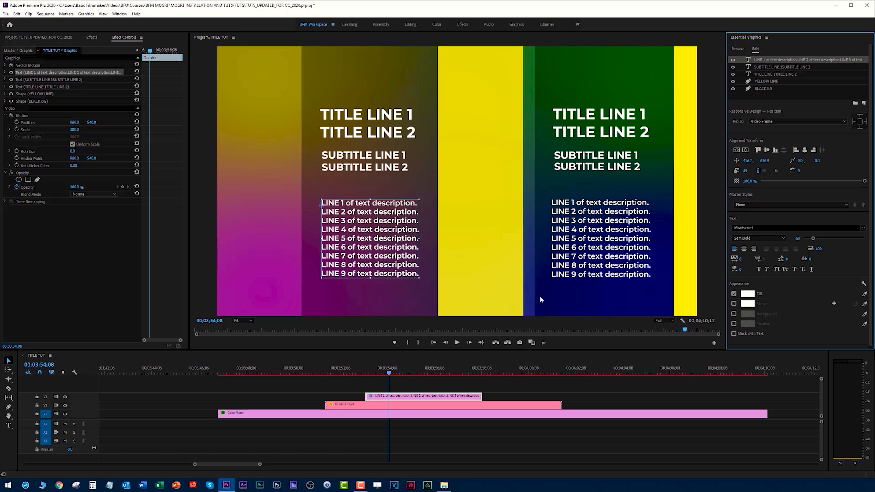
Step: Hide track V2 with the BFM 03 RIGHT clip and shift the manual graphic clip to begin slightly before it
{"action": "left_click", "coordinate": [324, 370]}
{"action": "left_click_drag", "start_coordinate": [324, 370], "coordinate": [361, 372]}
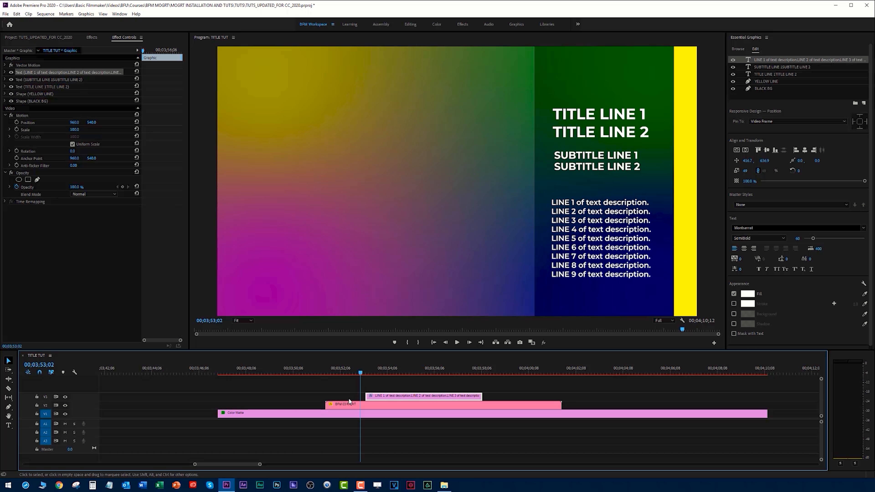
{"action": "left_click", "coordinate": [347, 406]}
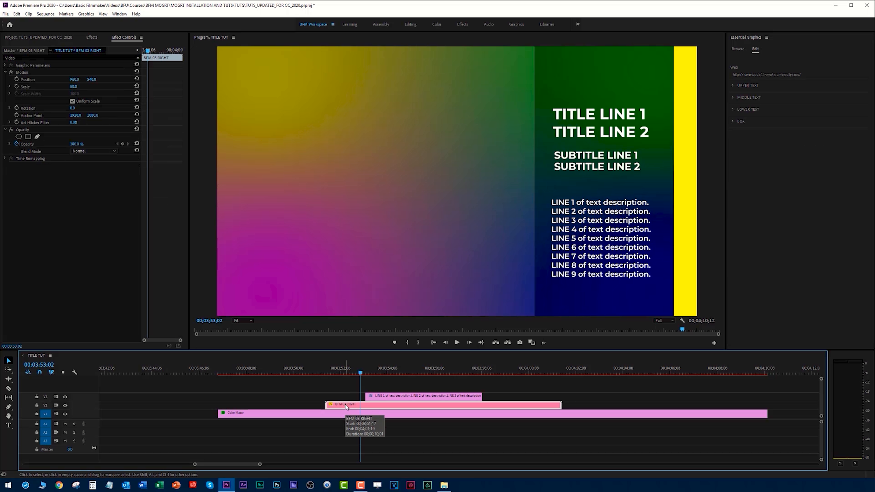
{"action": "left_click", "coordinate": [65, 405]}
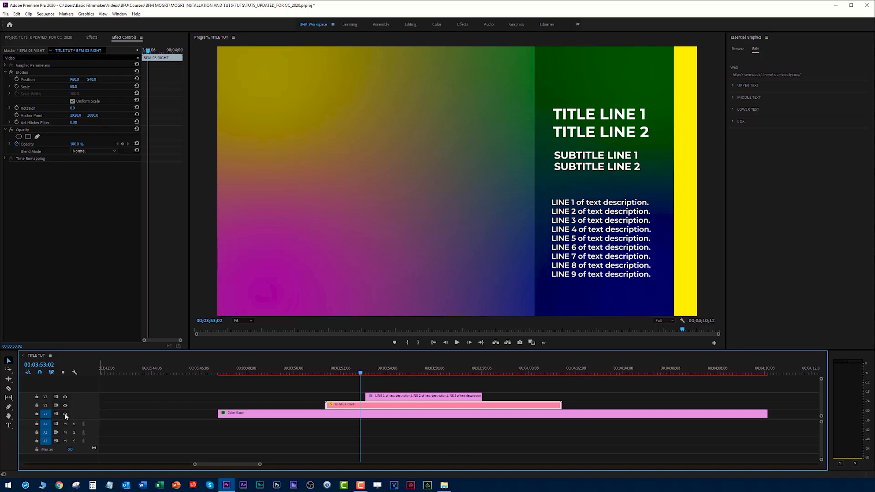
{"action": "left_click", "coordinate": [391, 373]}
{"action": "left_click_drag", "start_coordinate": [392, 396], "coordinate": [334, 396]}
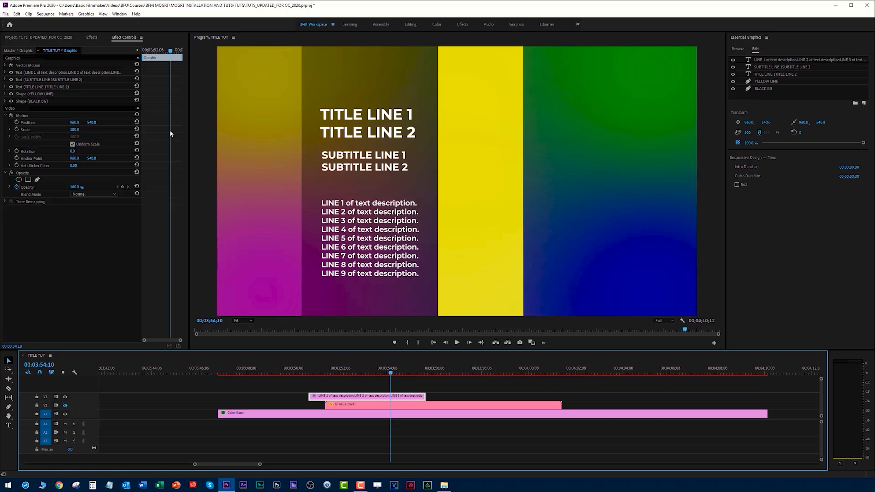
Step: Try shifting the whole manual graphic through its Motion position horizontally and vertically, and undo both changes
{"action": "left_click", "coordinate": [125, 41]}
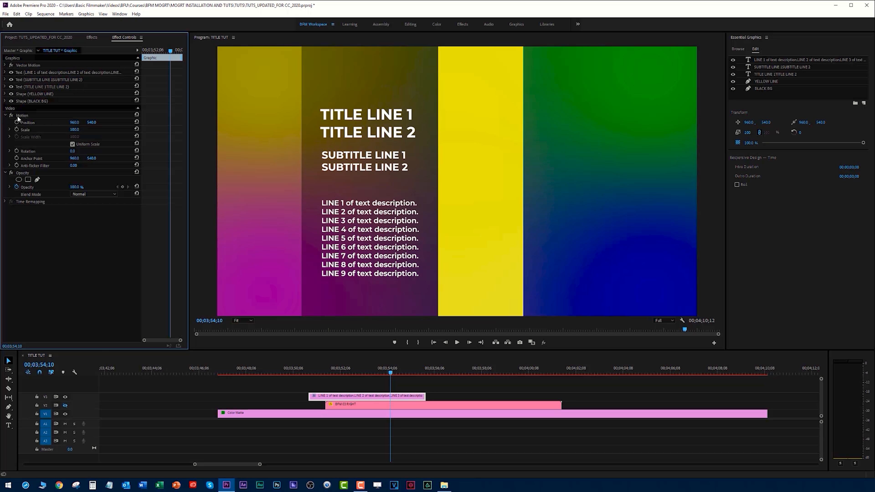
{"action": "left_click_drag", "start_coordinate": [75, 122], "coordinate": [21, 123]}
{"action": "left_click_drag", "start_coordinate": [93, 122], "coordinate": [73, 122]}
{"action": "key", "text": "ctrl+z"}
{"action": "key", "text": "ctrl+z"}
Step: Set the graphic's horizontal Motion position to 1890 to overlay the template's text, and keep track V2 hidden
{"action": "left_click_drag", "start_coordinate": [74, 122], "coordinate": [395, 122]}
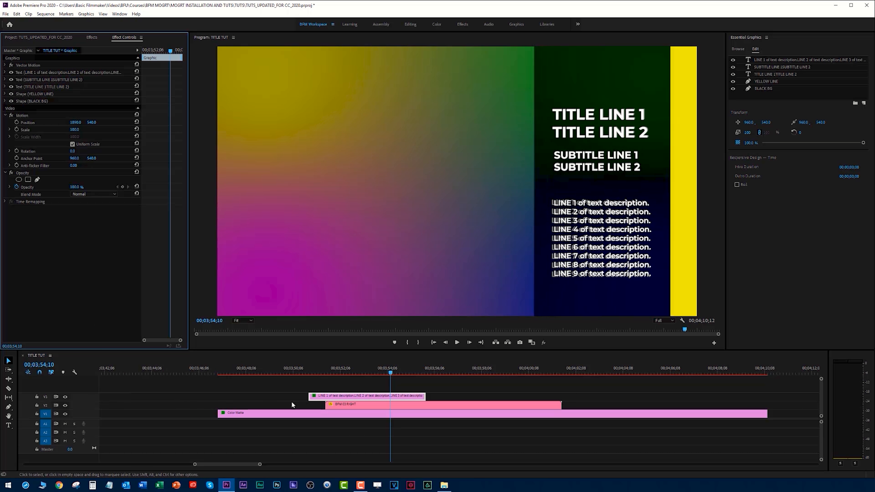
{"action": "left_click", "coordinate": [65, 405]}
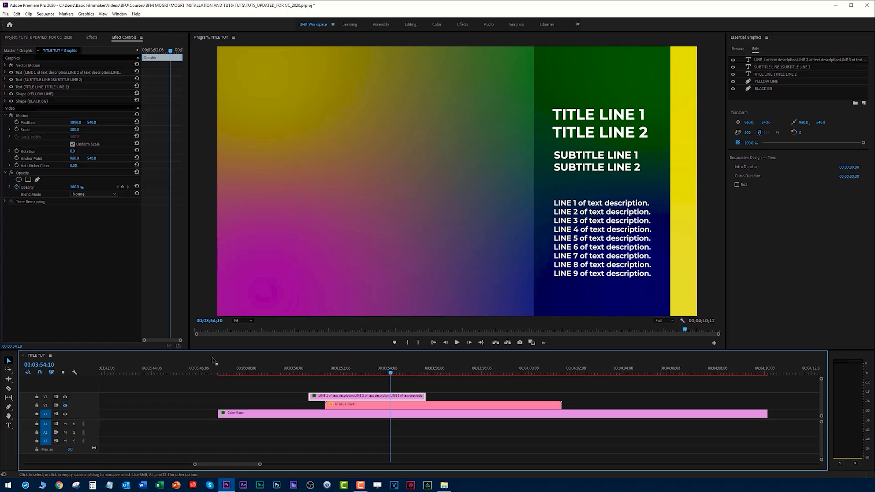
Step: Preview the graphic clip, then extend it at both ends beyond the BFM clip, starting at 00;03;49;08
{"action": "left_click_drag", "start_coordinate": [377, 371], "coordinate": [299, 374]}
{"action": "key", "text": "space"}
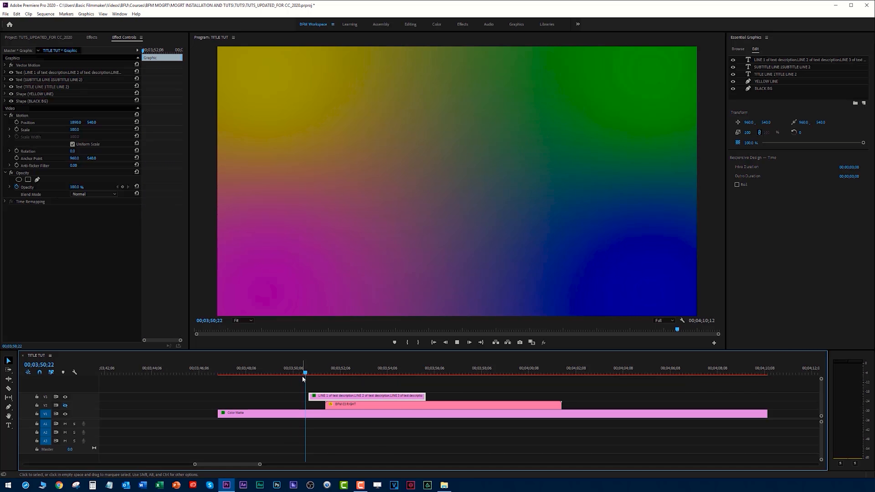
{"action": "left_click_drag", "start_coordinate": [308, 396], "coordinate": [272, 395]}
{"action": "left_click_drag", "start_coordinate": [425, 396], "coordinate": [693, 395]}
{"action": "left_click_drag", "start_coordinate": [319, 372], "coordinate": [272, 375]}
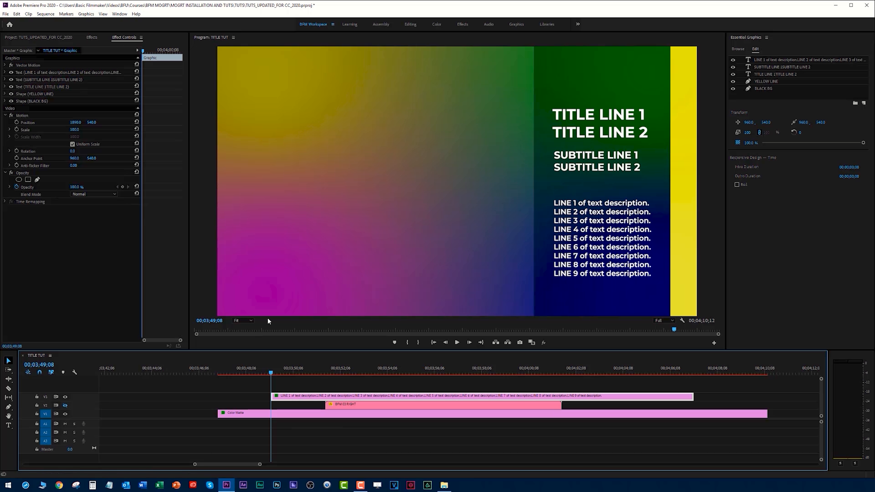
Step: Keyframe the graphic's Motion position at 00;03;53;21, and set its horizontal value to about 1268 at 00;03;56;17
{"action": "left_click_drag", "start_coordinate": [279, 373], "coordinate": [375, 376]}
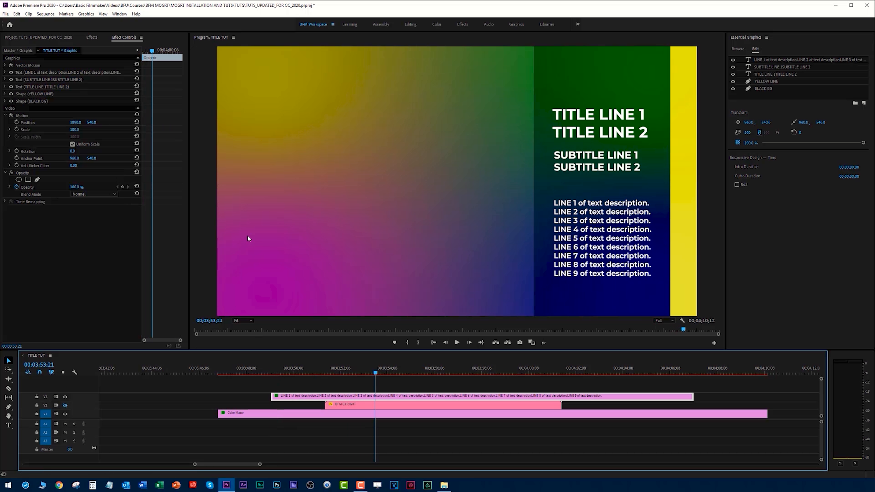
{"action": "left_click_drag", "start_coordinate": [75, 122], "coordinate": [19, 124]}
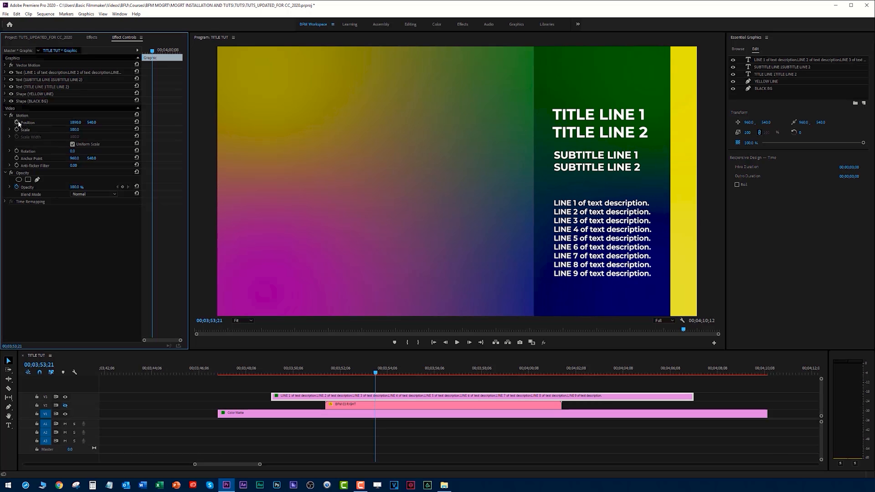
{"action": "left_click", "coordinate": [18, 123]}
{"action": "left_click_drag", "start_coordinate": [375, 371], "coordinate": [442, 376]}
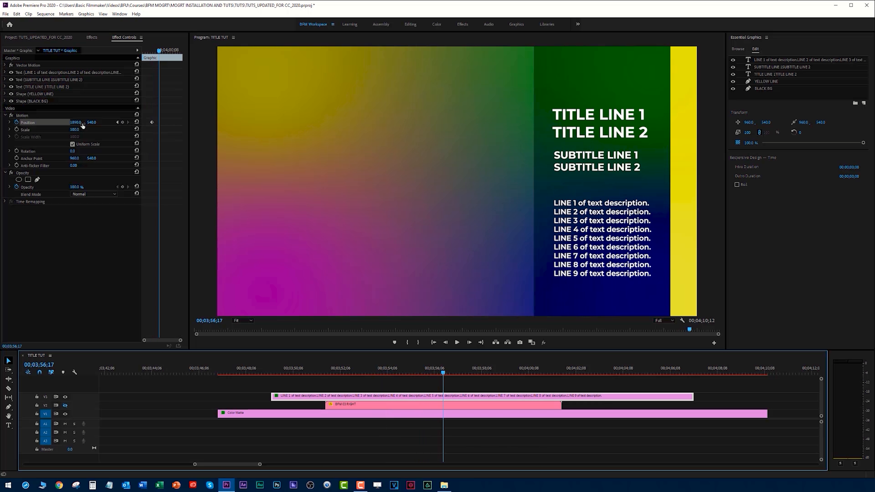
{"action": "left_click_drag", "start_coordinate": [85, 124], "coordinate": [166, 144]}
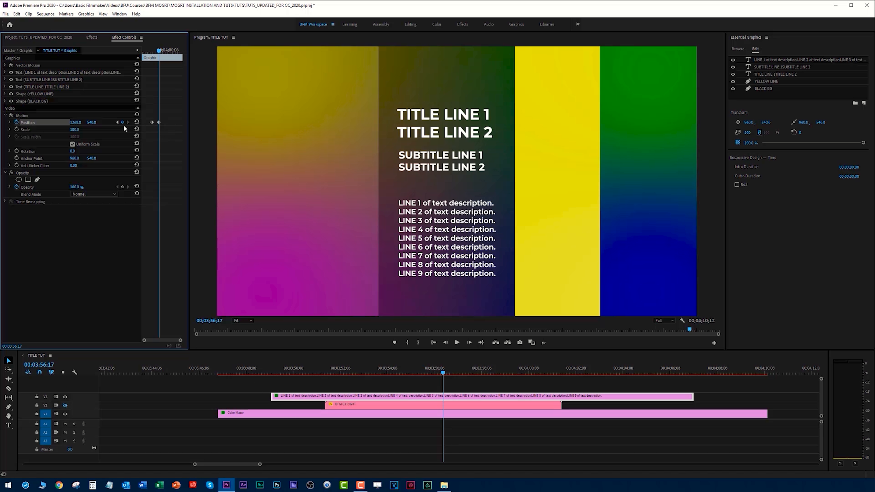
Step: Move between the graphic's two Motion position keyframes and play the sequence from 00;03;50;20 to preview the movement
{"action": "left_click", "coordinate": [118, 123]}
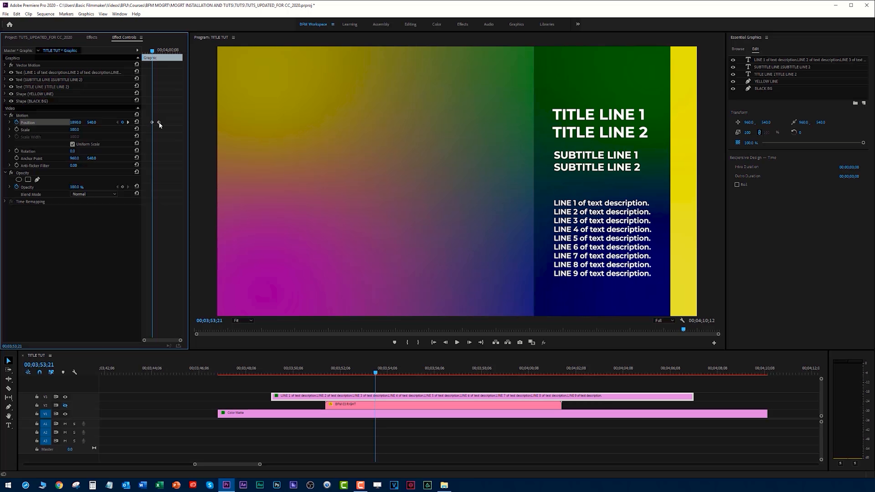
{"action": "left_click", "coordinate": [128, 123]}
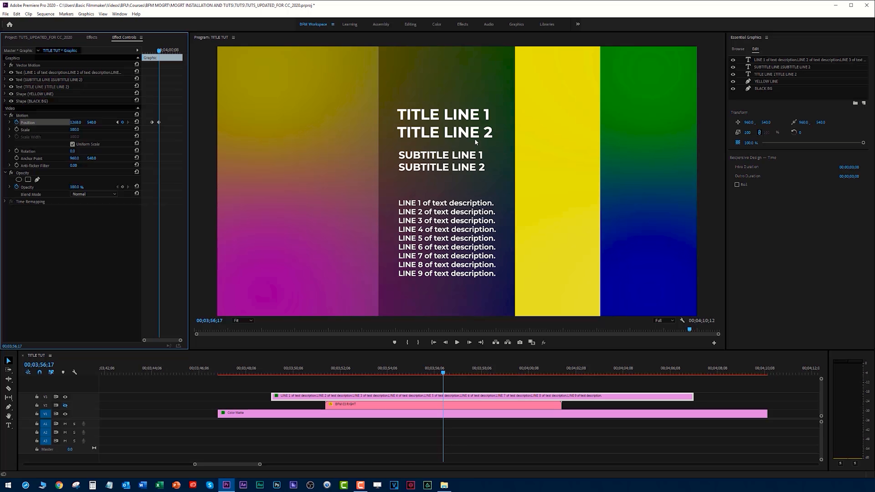
{"action": "left_click_drag", "start_coordinate": [327, 367], "coordinate": [459, 382]}
{"action": "left_click", "coordinate": [304, 367]}
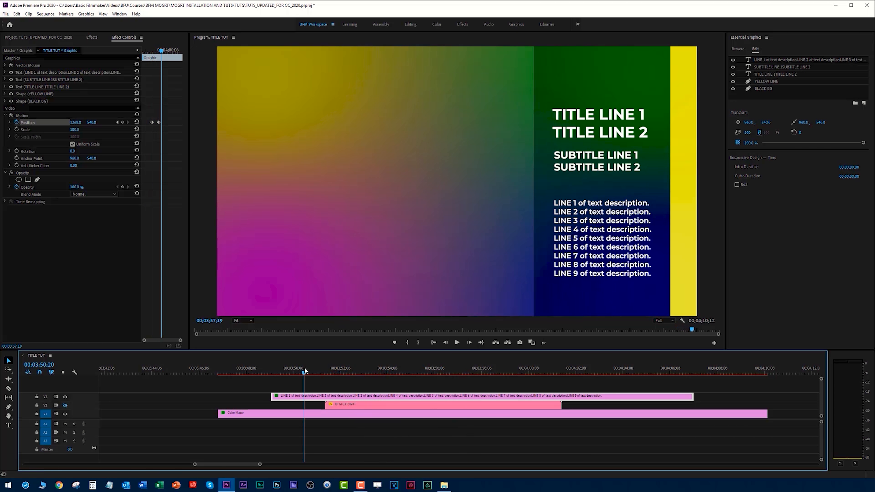
{"action": "key", "text": "space"}
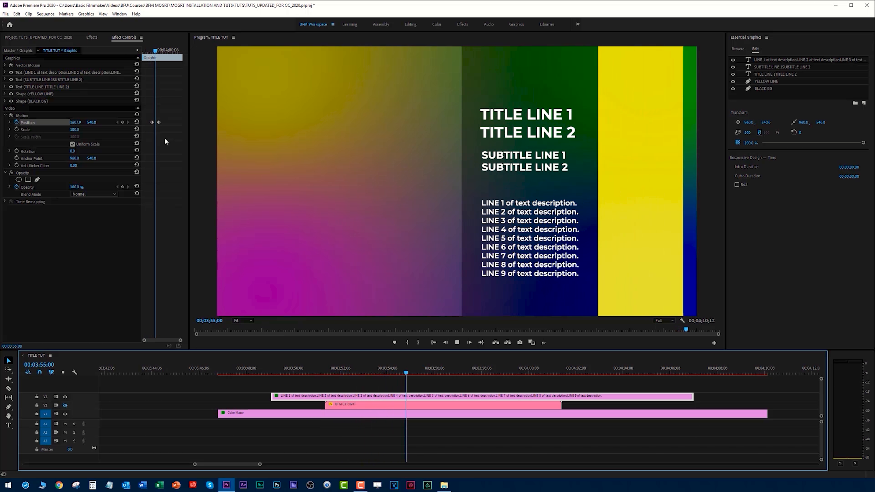
{"action": "key", "text": "space"}
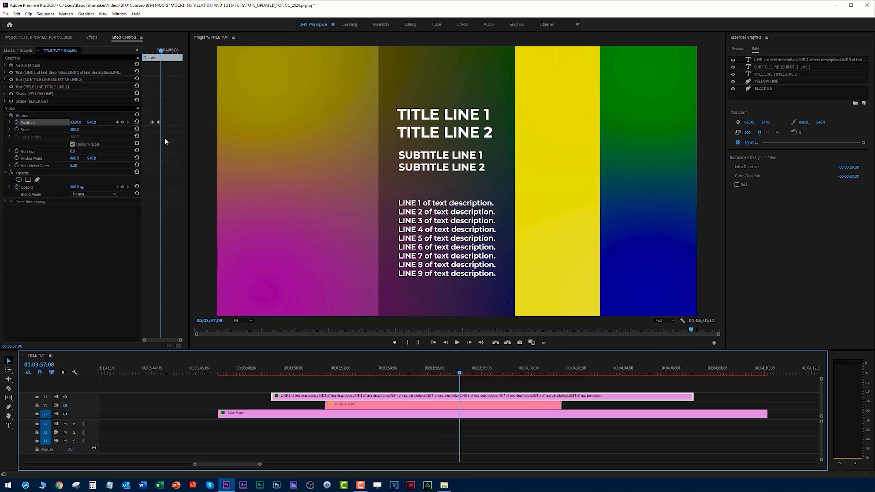
Step: Return to the graphic's first position keyframe and delete all existing Motion position keyframes, keeping the value at that keyframe
{"action": "left_click", "coordinate": [118, 123]}
{"action": "left_click", "coordinate": [118, 122]}
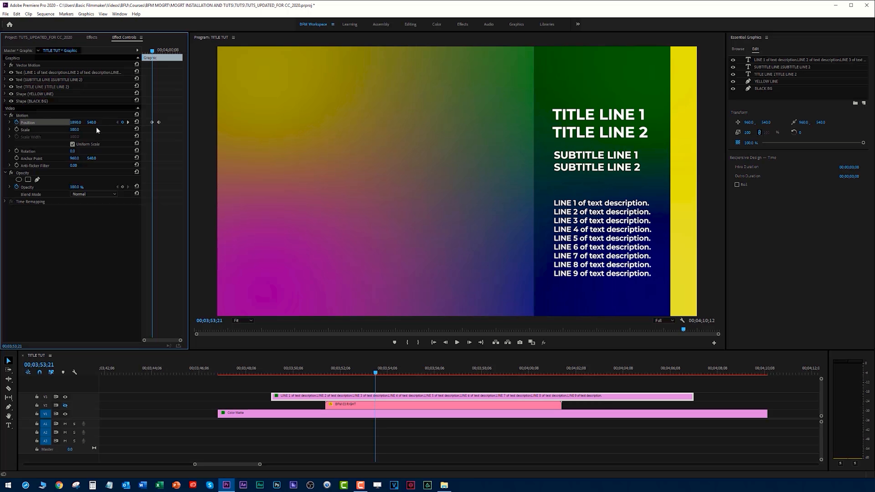
{"action": "left_click", "coordinate": [17, 122]}
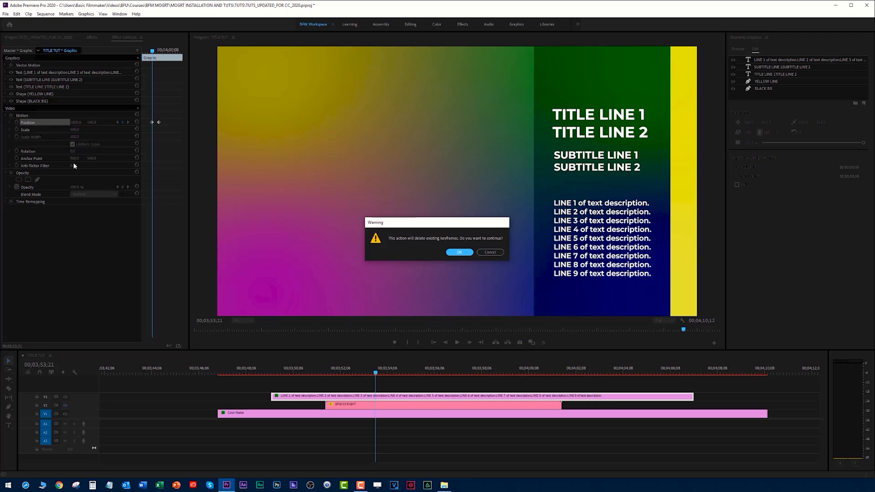
{"action": "left_click", "coordinate": [458, 254]}
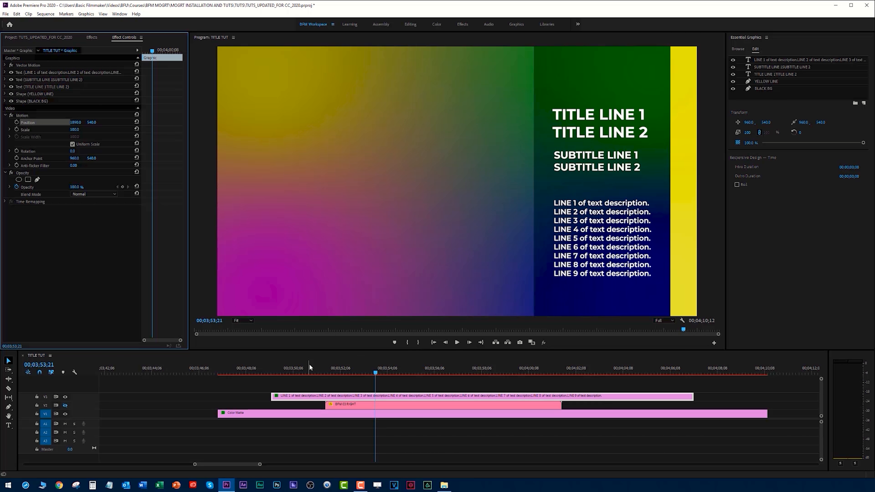
Step: Scrub the timeline, step back and forth through the clip edit points, and finish at the graphic clip's start
{"action": "left_click_drag", "start_coordinate": [322, 368], "coordinate": [271, 373]}
{"action": "left_click", "coordinate": [40, 373]}
{"action": "left_click_drag", "start_coordinate": [271, 373], "coordinate": [407, 374]}
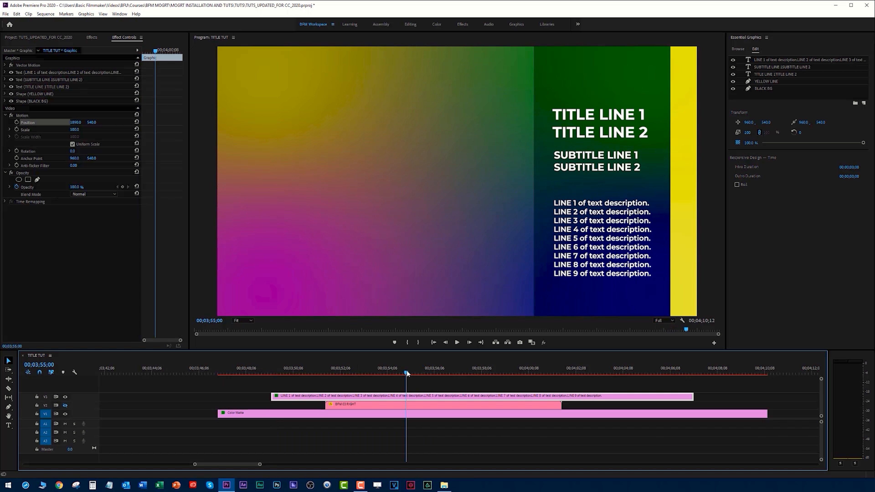
{"action": "key", "text": "Up"}
{"action": "key", "text": "Up"}
{"action": "key", "text": "Up"}
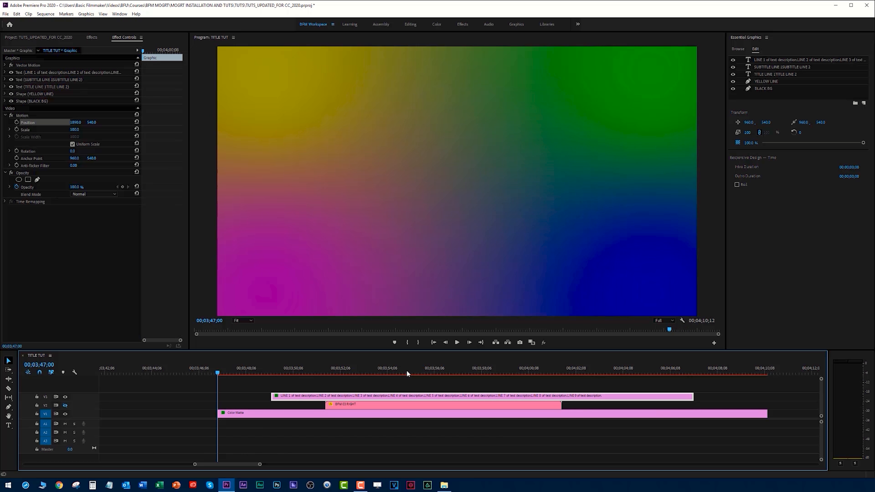
{"action": "key", "text": "Down"}
{"action": "key", "text": "Down"}
{"action": "key", "text": "Down"}
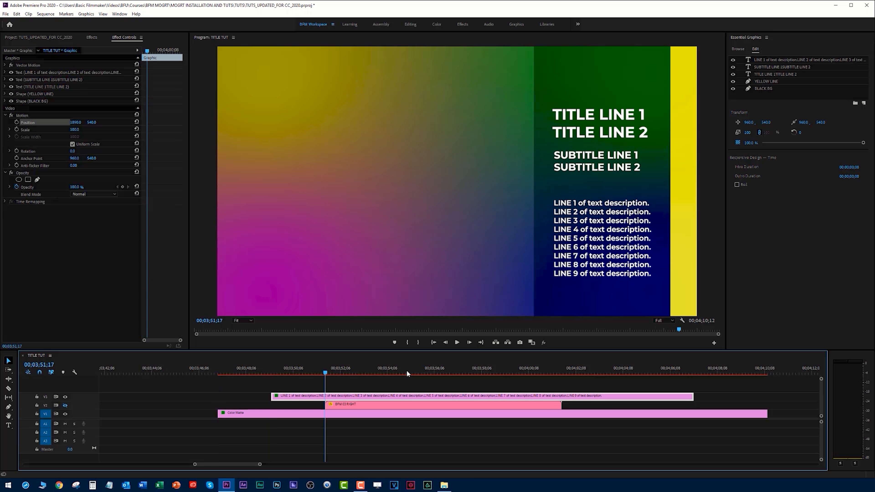
{"action": "key", "text": "Down"}
{"action": "key", "text": "Down"}
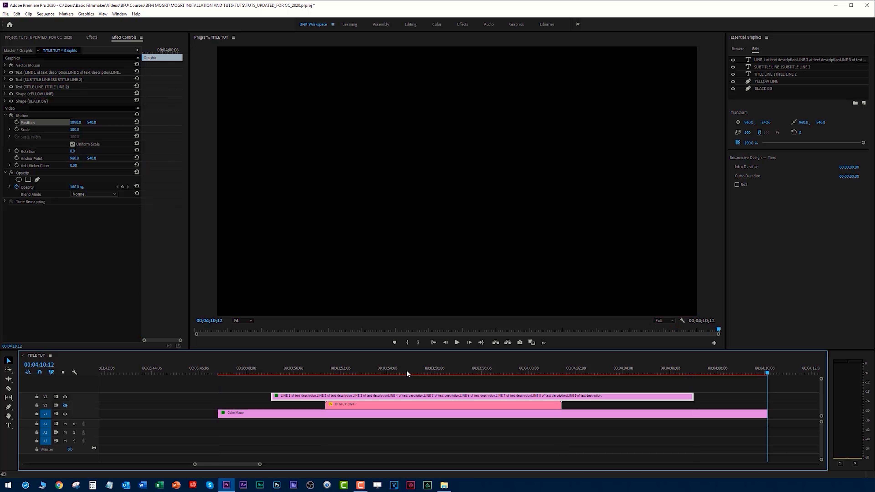
{"action": "key", "text": "Up"}
{"action": "key", "text": "Up"}
{"action": "key", "text": "Up"}
{"action": "key", "text": "Up"}
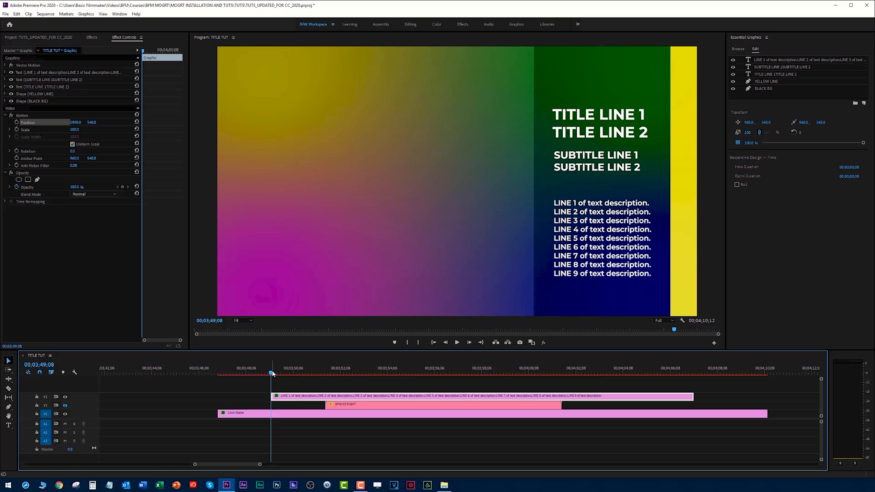
Step: Keyframe the graphic's Motion position at 00;03;49;18, and set its horizontal value to 2565 at 00;03;49;08
{"action": "left_click_drag", "start_coordinate": [272, 373], "coordinate": [274, 372]}
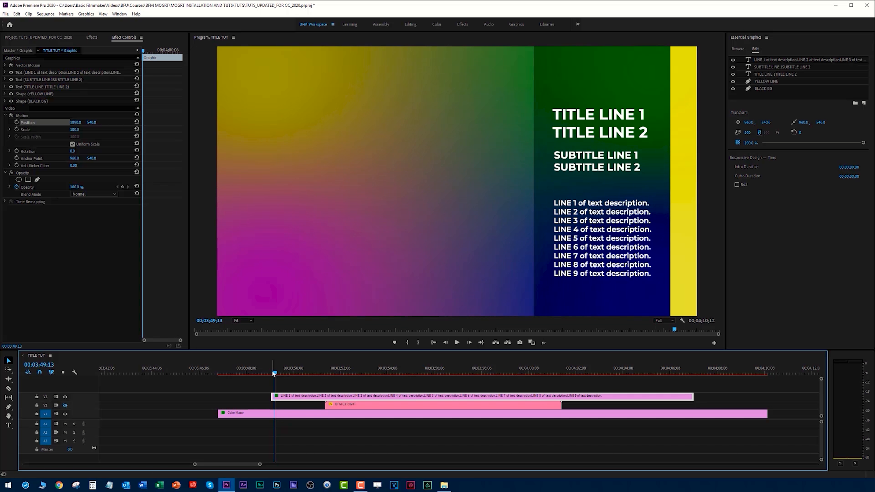
{"action": "key", "text": "shift+Right"}
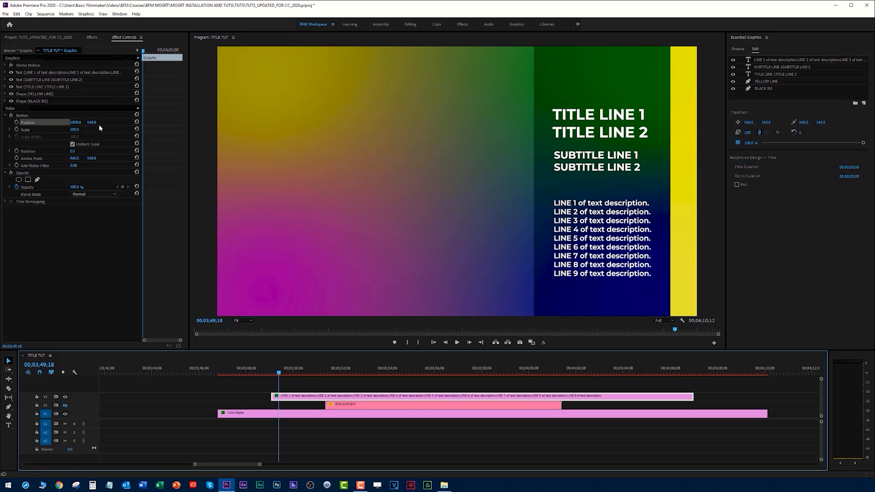
{"action": "left_click", "coordinate": [17, 123]}
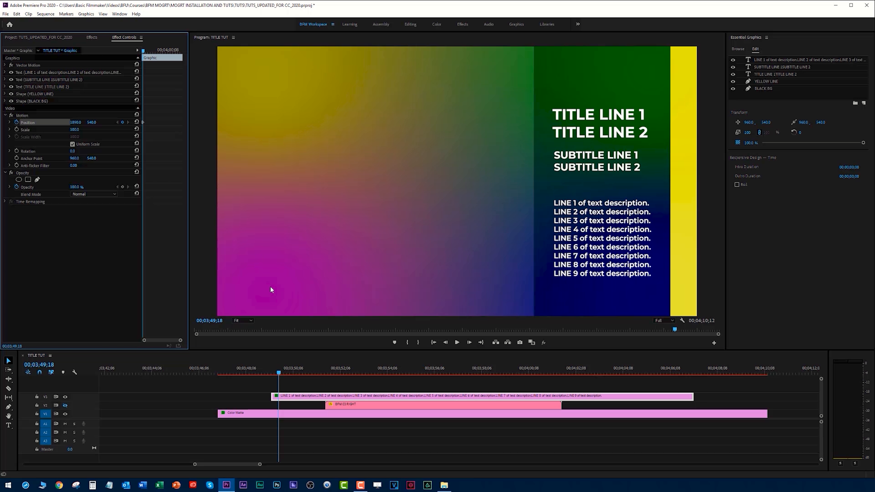
{"action": "key", "text": "shift+Left"}
{"action": "key", "text": "shift+Left"}
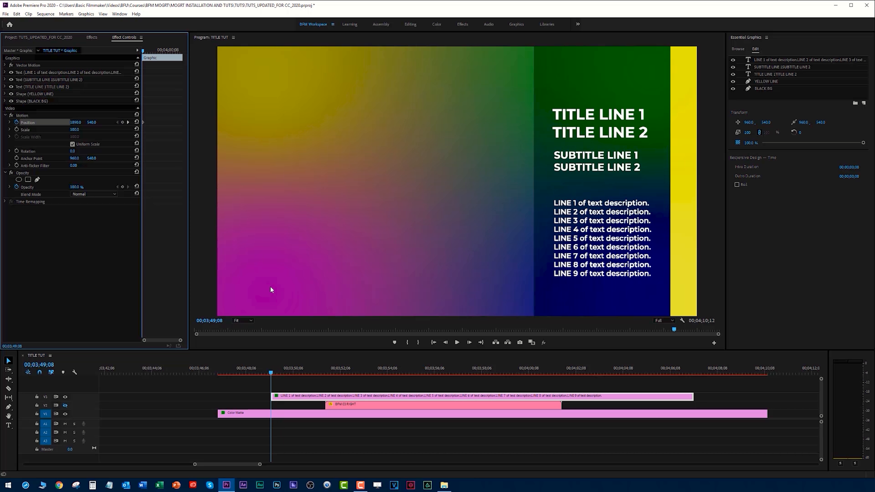
{"action": "left_click_drag", "start_coordinate": [73, 124], "coordinate": [120, 124]}
Step: Play the sequence repeatedly from just before the graphic clip's start to preview its slide-in
{"action": "left_click", "coordinate": [262, 369]}
{"action": "key", "text": "space"}
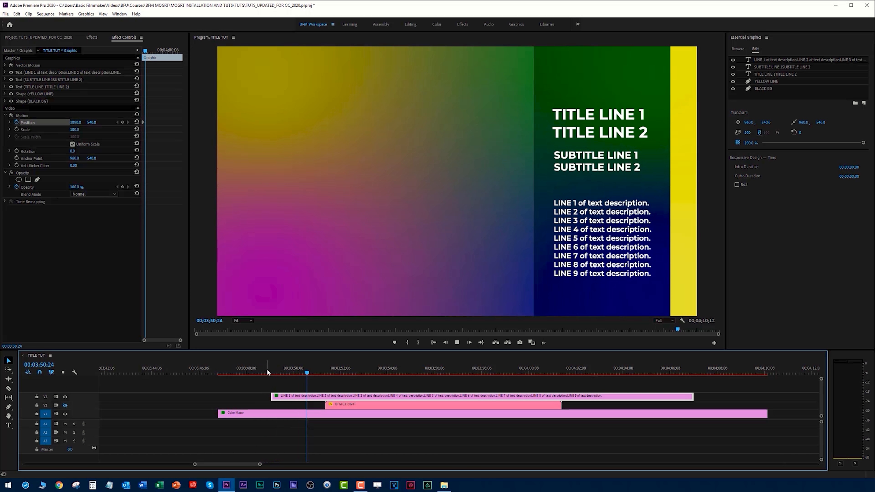
{"action": "left_click", "coordinate": [266, 368]}
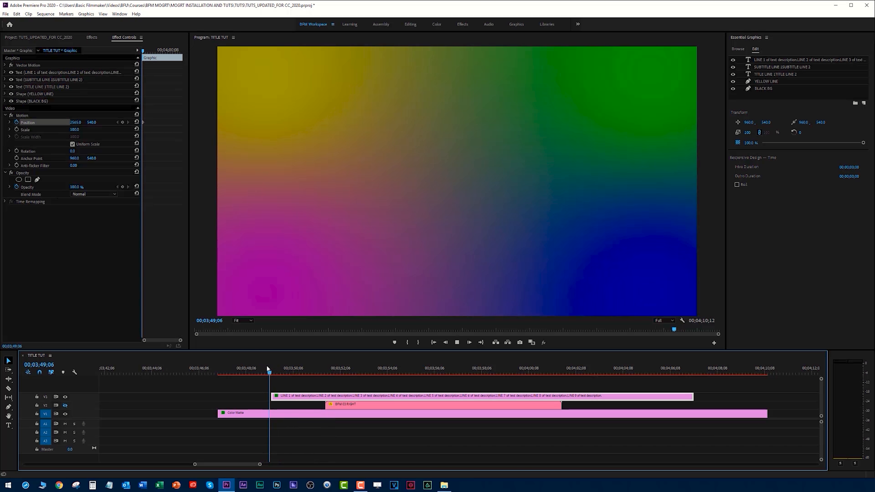
{"action": "key", "text": "space"}
{"action": "left_click", "coordinate": [256, 368]}
{"action": "key", "text": "space"}
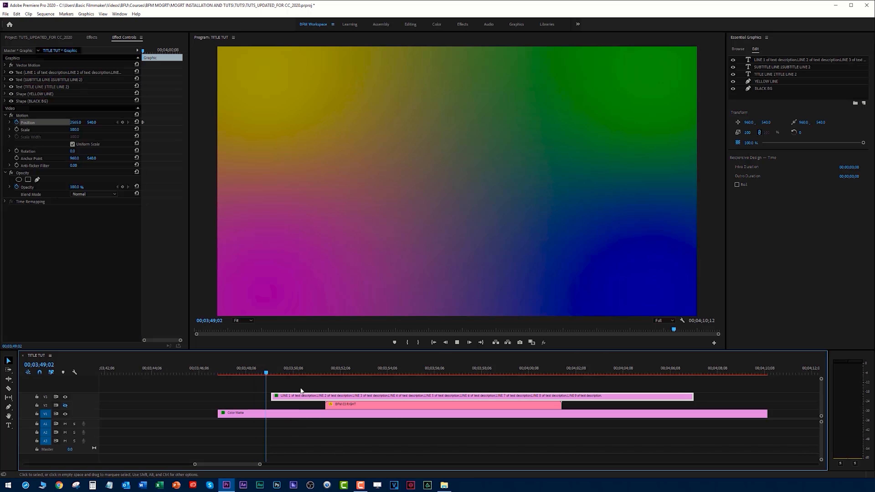
{"action": "key", "text": "space"}
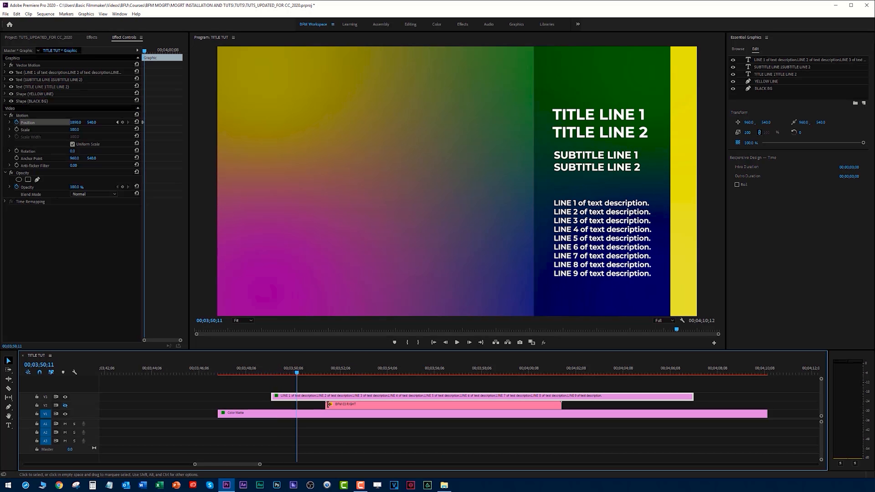
Step: Delete the BFM 03 RIGHT clip from track V2 and preview the manual graphic's slide-in
{"action": "left_click", "coordinate": [352, 408]}
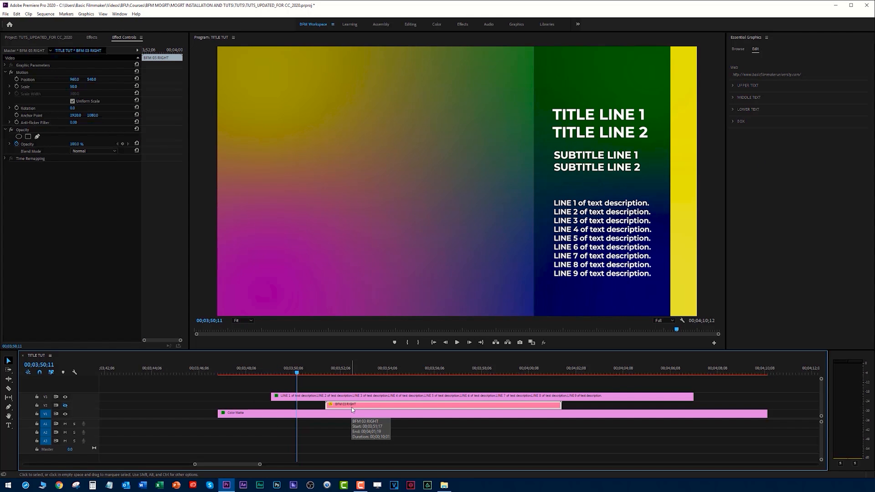
{"action": "key", "text": "Delete"}
{"action": "left_click", "coordinate": [263, 368]}
{"action": "key", "text": "space"}
{"action": "left_click", "coordinate": [262, 368]}
{"action": "key", "text": "space"}
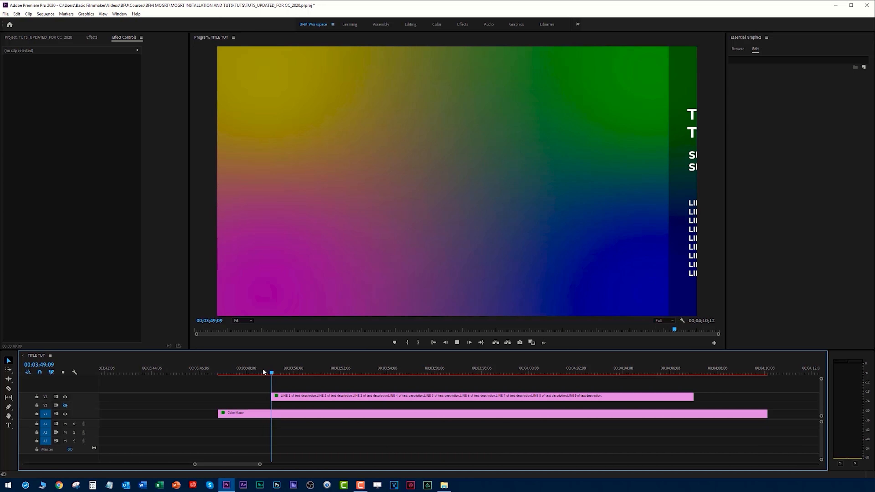
{"action": "key", "text": "space"}
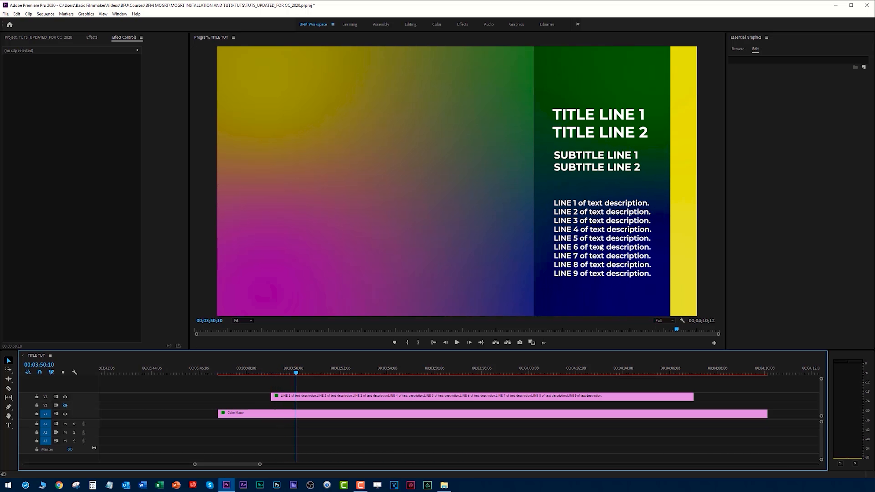
Step: Set the graphic's horizontal Motion position to 1946 at the 00;03;49;18 keyframe and preview the animation
{"action": "left_click", "coordinate": [322, 397]}
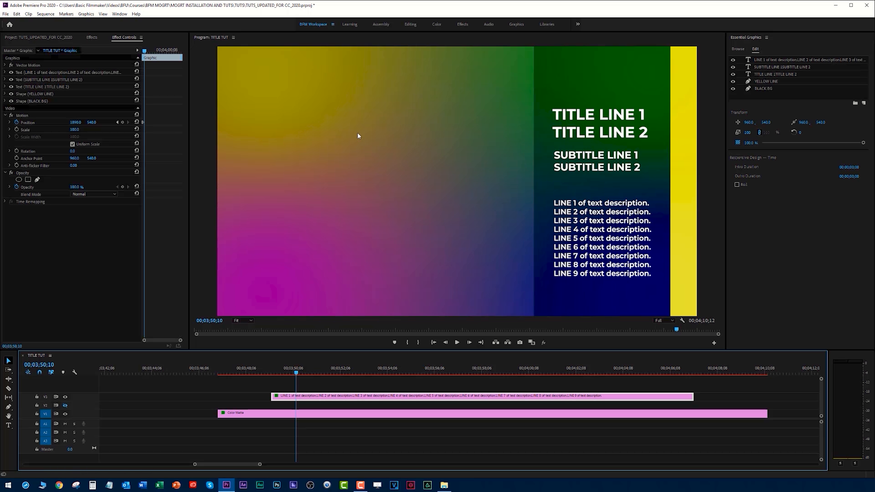
{"action": "left_click", "coordinate": [119, 128]}
{"action": "left_click", "coordinate": [118, 126]}
{"action": "left_click", "coordinate": [117, 126]}
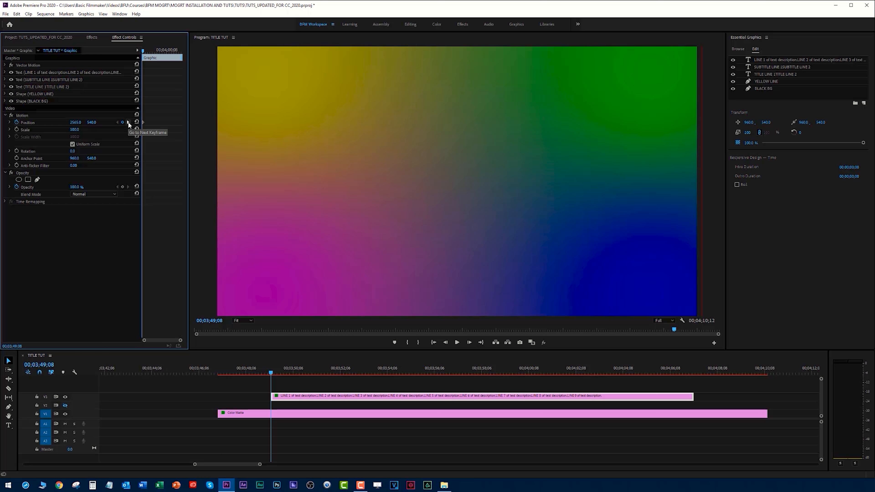
{"action": "left_click", "coordinate": [128, 122]}
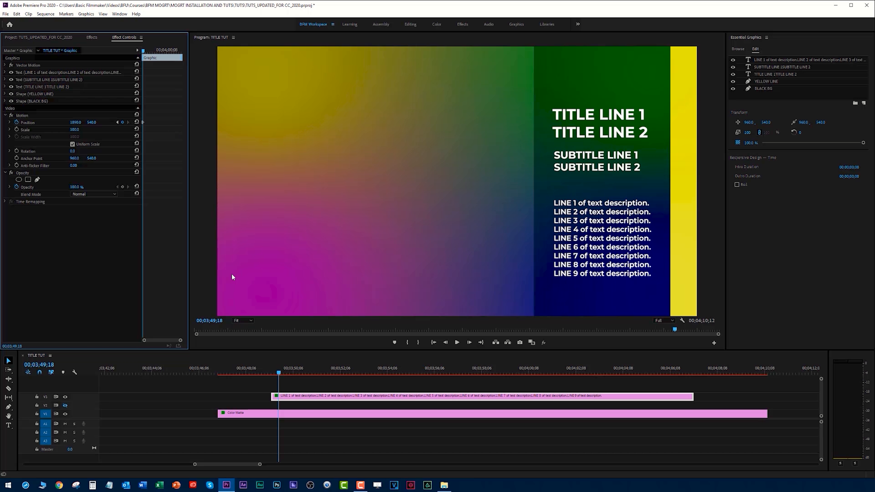
{"action": "left_click_drag", "start_coordinate": [75, 122], "coordinate": [78, 123]}
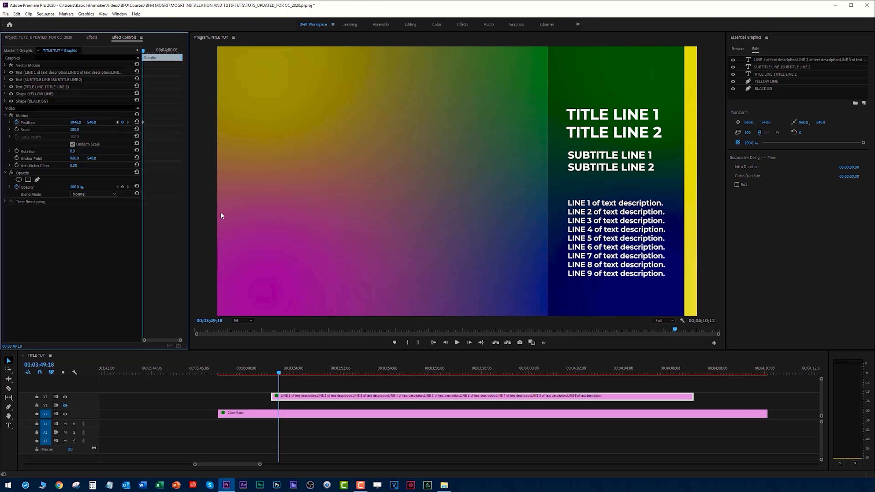
{"action": "left_click", "coordinate": [270, 367]}
{"action": "key", "text": "space"}
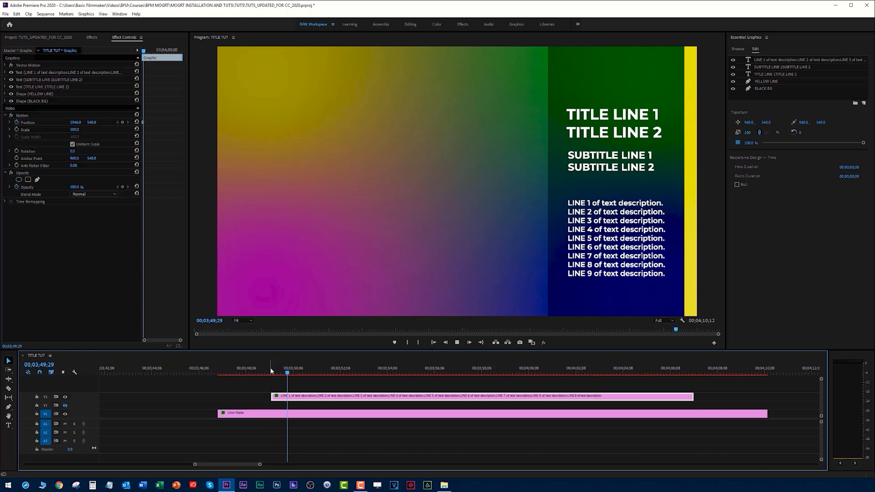
{"action": "key", "text": "space"}
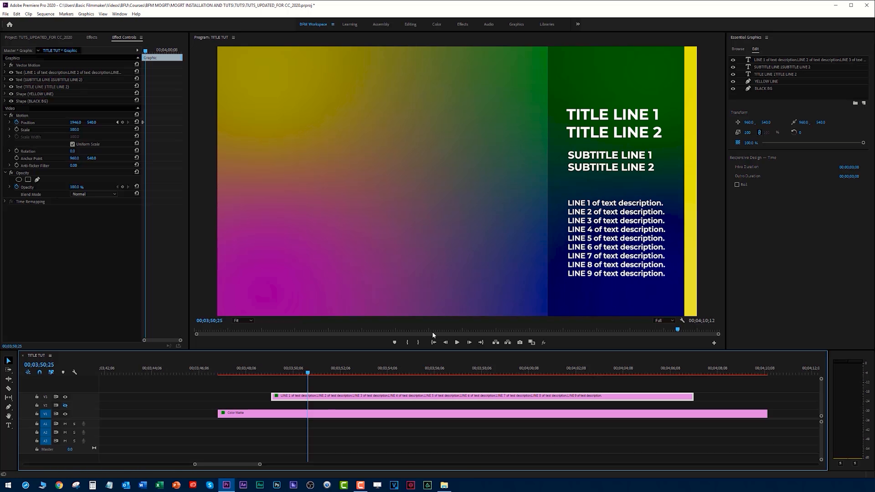
Step: Replace the graphic's two-line title text with "HELLO" on the first line and "THERE!" on the second
{"action": "left_click", "coordinate": [372, 383]}
{"action": "left_click", "coordinate": [372, 398]}
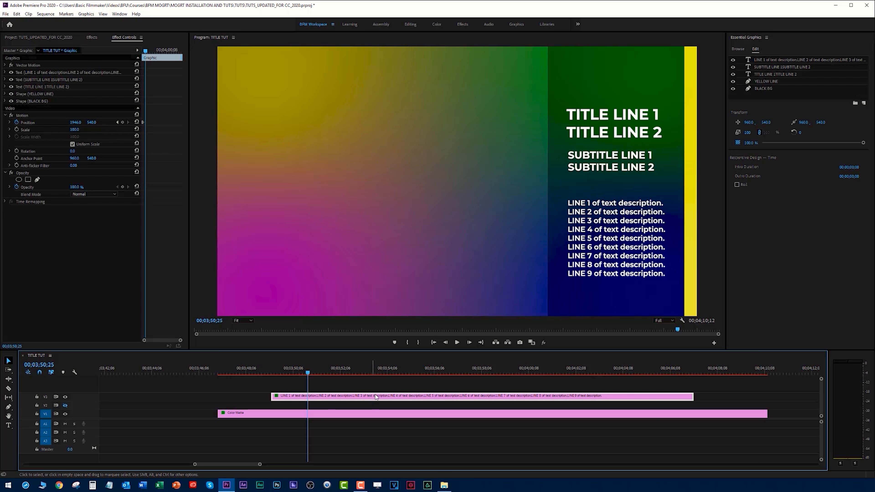
{"action": "left_click", "coordinate": [597, 129]}
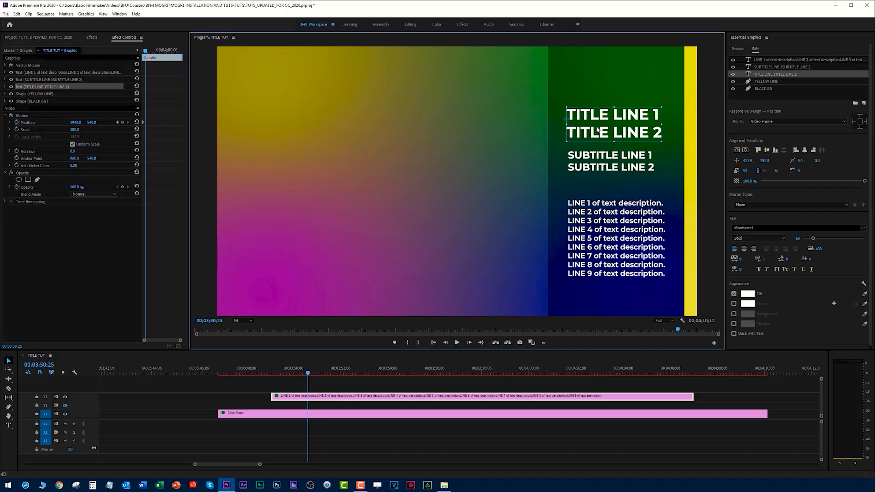
{"action": "double_click", "coordinate": [598, 129]}
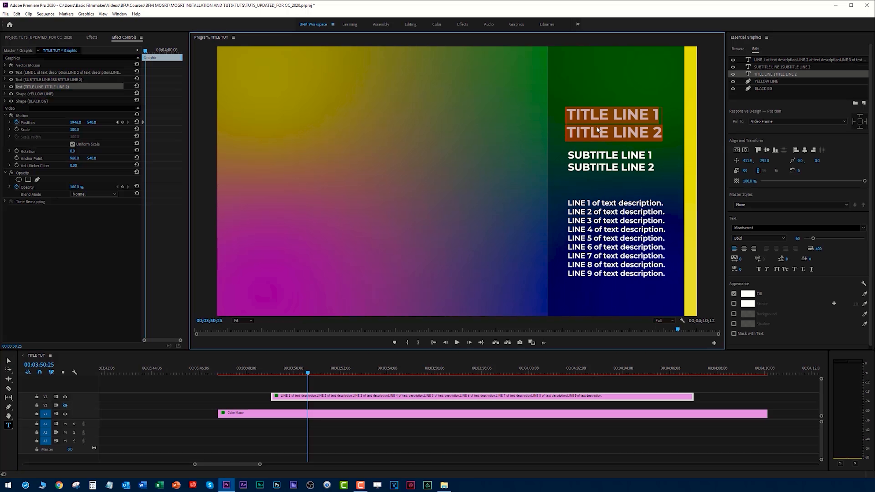
{"action": "type", "text": "HELLO"}
{"action": "key", "text": "Return"}
{"action": "type", "text": "THERE!"}
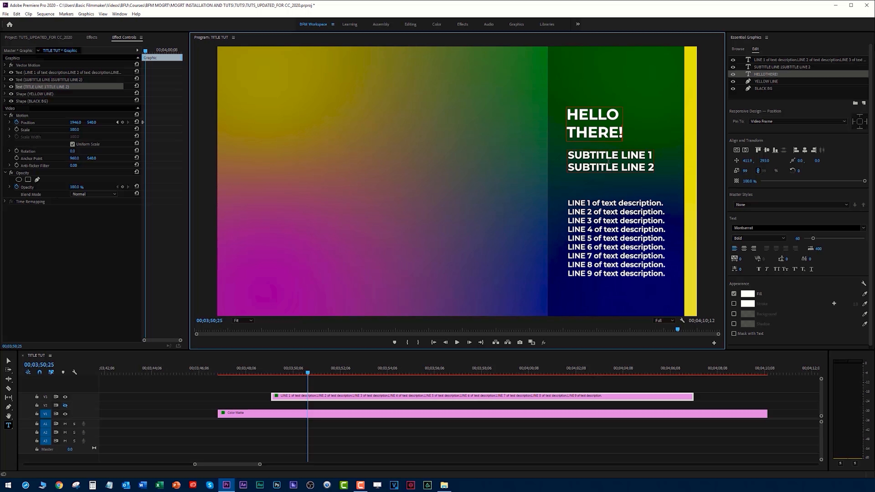
Step: Replace the graphic's two-line subtitle text with "This is a line."
{"action": "triple_click", "coordinate": [608, 162]}
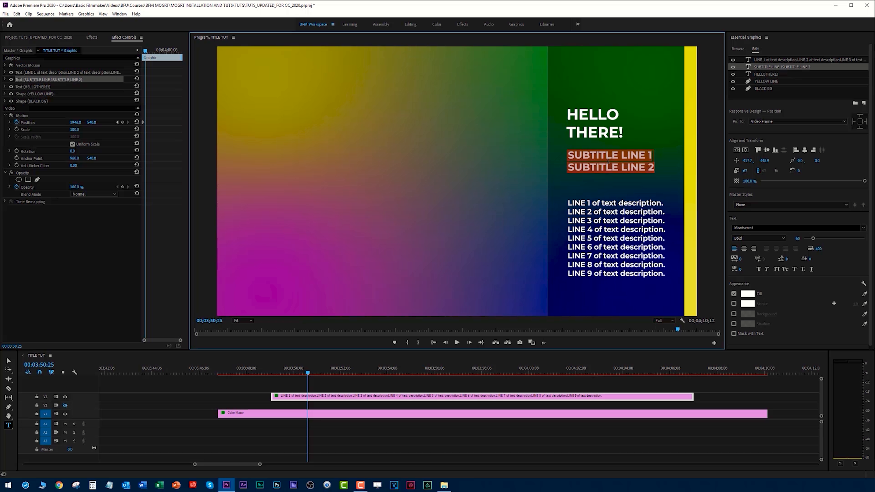
{"action": "type", "text": "This is a line."}
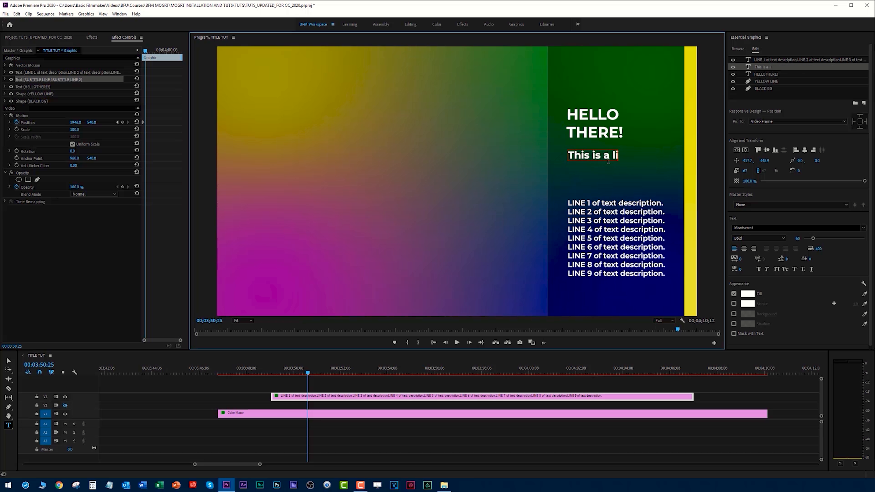
Step: Replace the description text with "This is something cool.", "The is also cool.", "I like this." and "I'm done.", separated by blank lines
{"action": "triple_click", "coordinate": [595, 202]}
{"action": "type", "text": "This"}
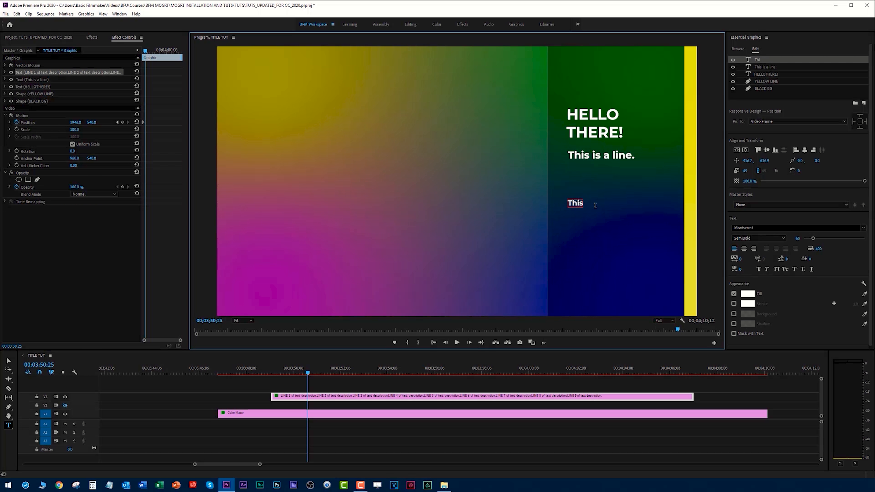
{"action": "type", "text": " is something cool."}
{"action": "key", "text": "Return"}
{"action": "key", "text": "Return"}
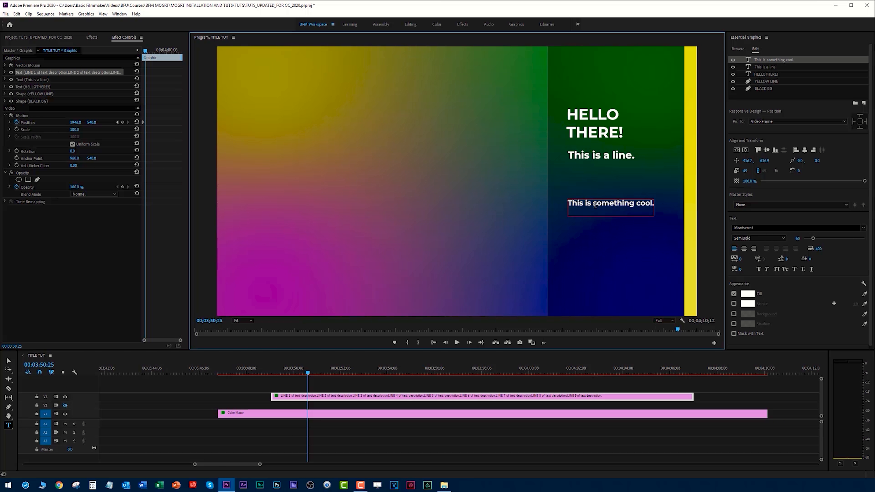
{"action": "type", "text": "The is allso cool."}
{"action": "key", "text": "Return"}
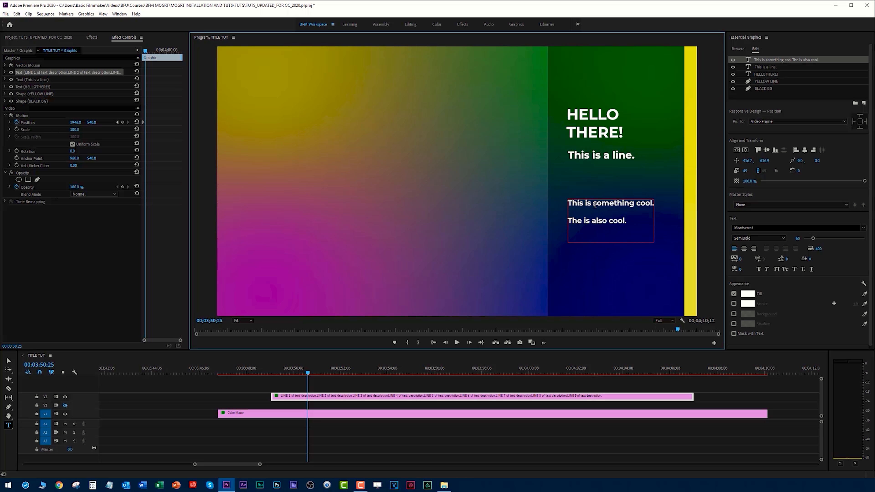
{"action": "type", "text": "I like this."}
{"action": "key", "text": "Return"}
{"action": "key", "text": "Return"}
{"action": "type", "text": "I'm done"}
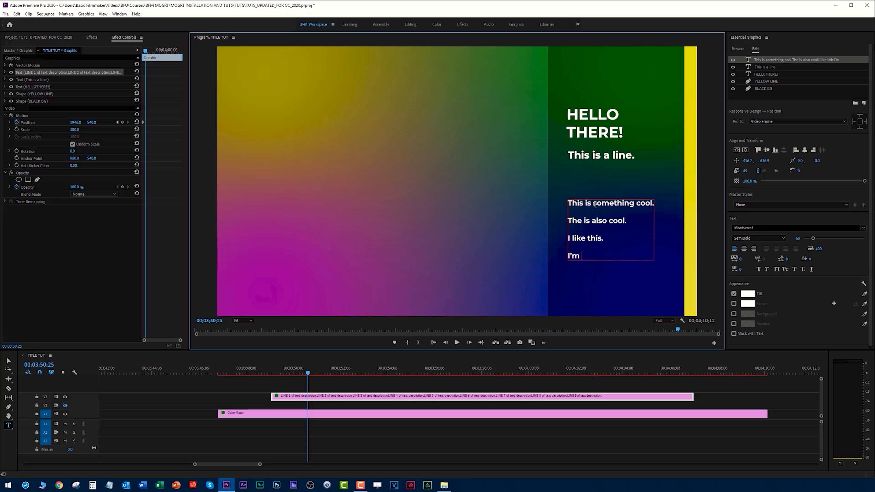
Step: Leave text editing and play the sequence from just before the graphic clip to preview the customized text sliding in
{"action": "left_click", "coordinate": [8, 361]}
{"action": "left_click", "coordinate": [259, 367]}
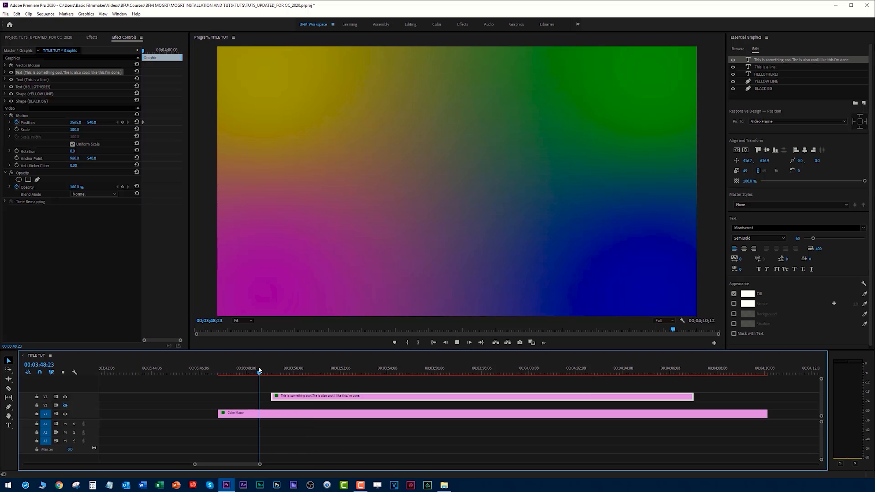
{"action": "key", "text": "space"}
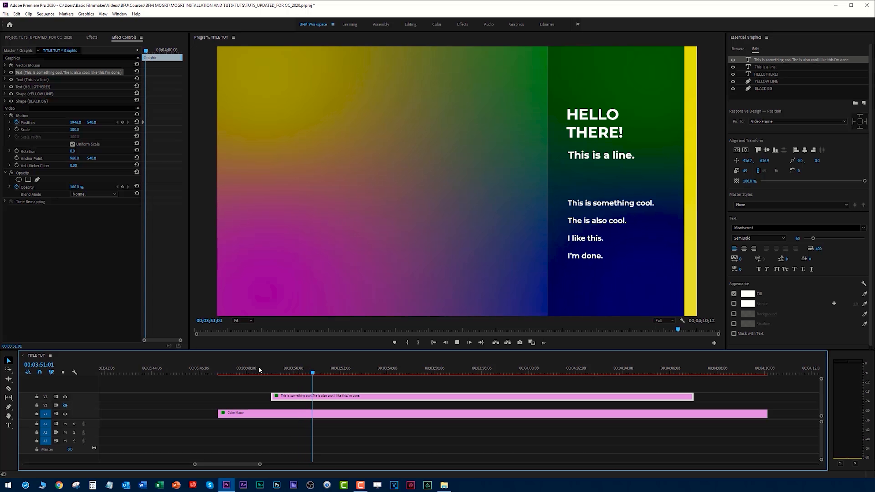
{"action": "key", "text": "space"}
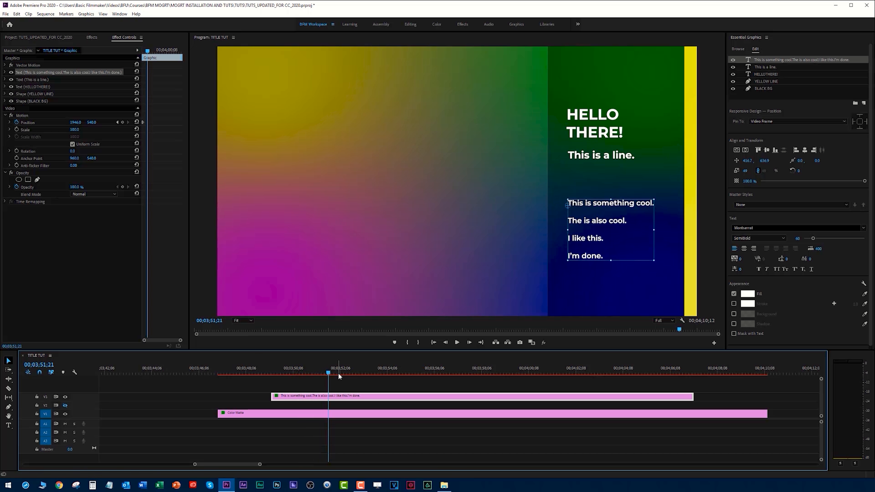
Step: Set the graphic's Motion scale to 68 and preview the slide-in at the reduced size
{"action": "left_click_drag", "start_coordinate": [75, 129], "coordinate": [63, 129]}
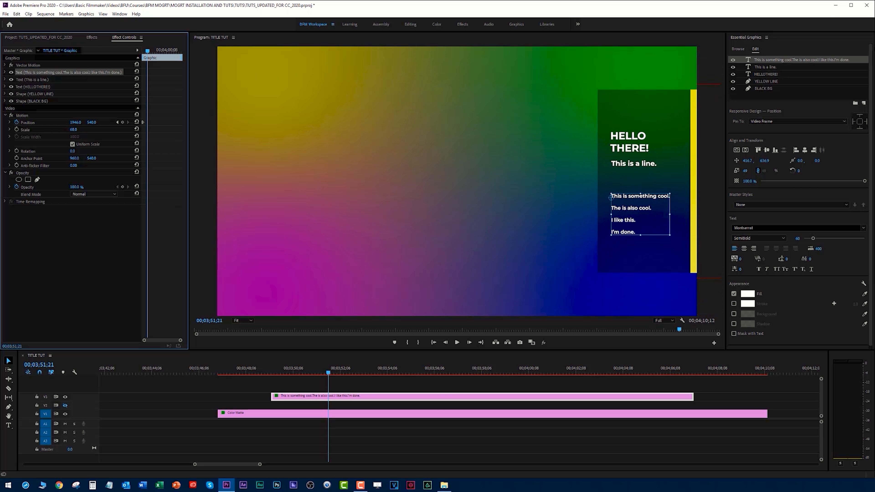
{"action": "left_click", "coordinate": [266, 369]}
{"action": "key", "text": "space"}
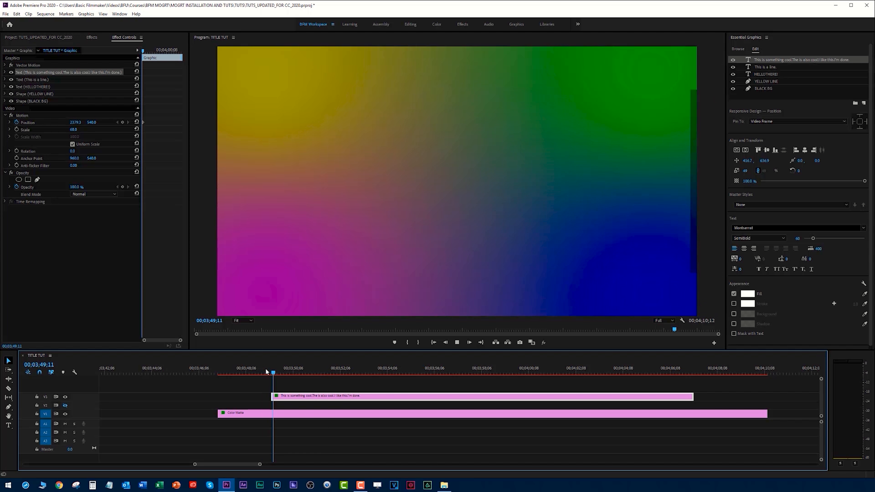
{"action": "key", "text": "space"}
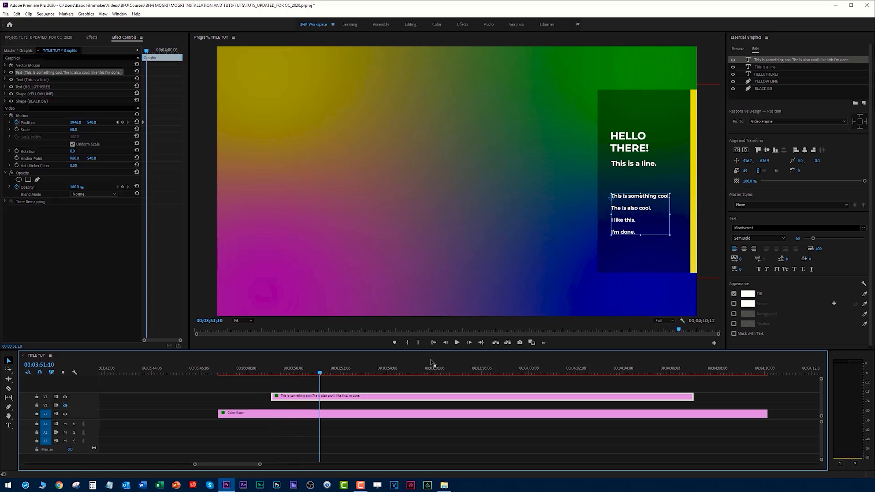
Step: Select the title, subtitle and description text in turn to check that each remains editable at the reduced scale
{"action": "double_click", "coordinate": [627, 153]}
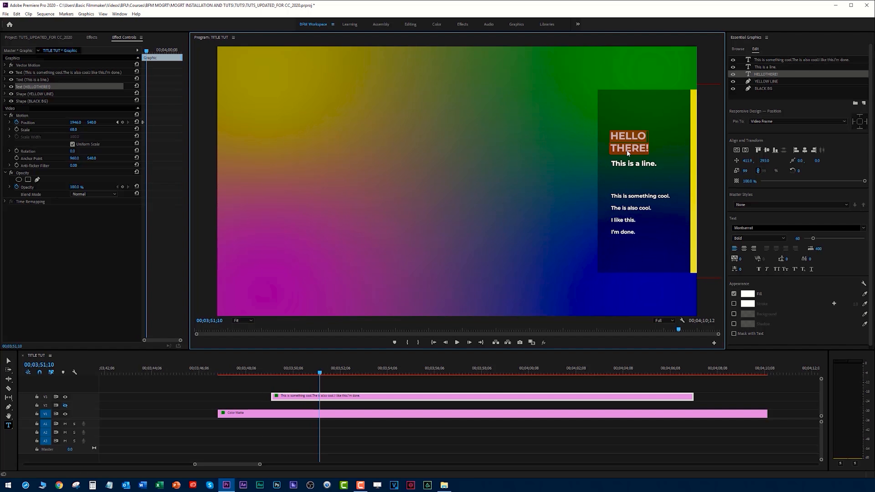
{"action": "double_click", "coordinate": [624, 165]}
{"action": "double_click", "coordinate": [617, 208]}
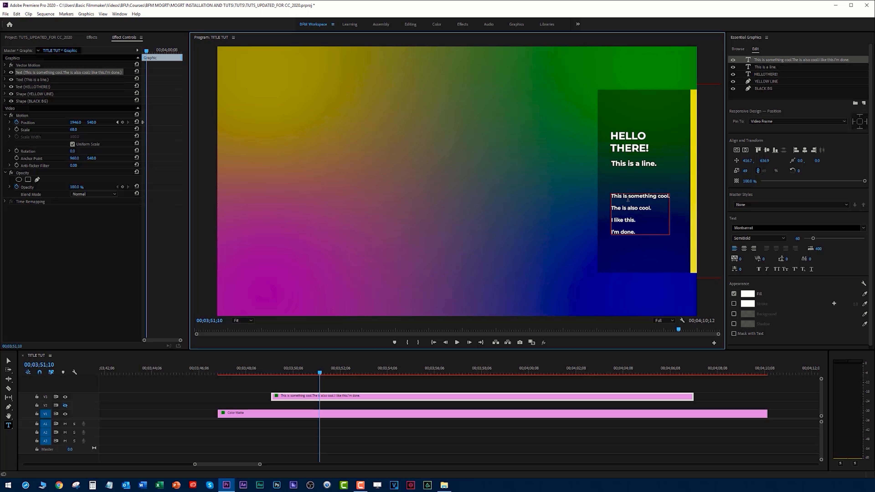
Step: Play the scaled graphic's slide-in twice from around the clip's start, stopping at 00;03;52;08
{"action": "left_click", "coordinate": [271, 369]}
{"action": "key", "text": "space"}
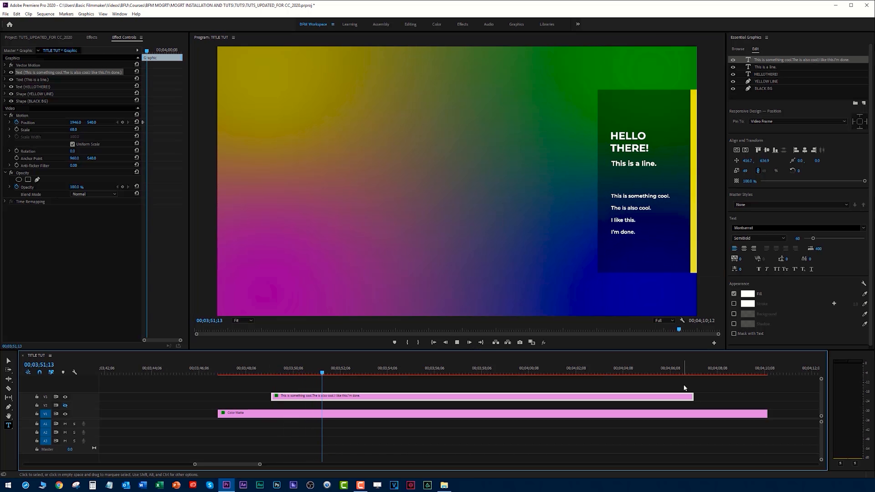
{"action": "key", "text": "space"}
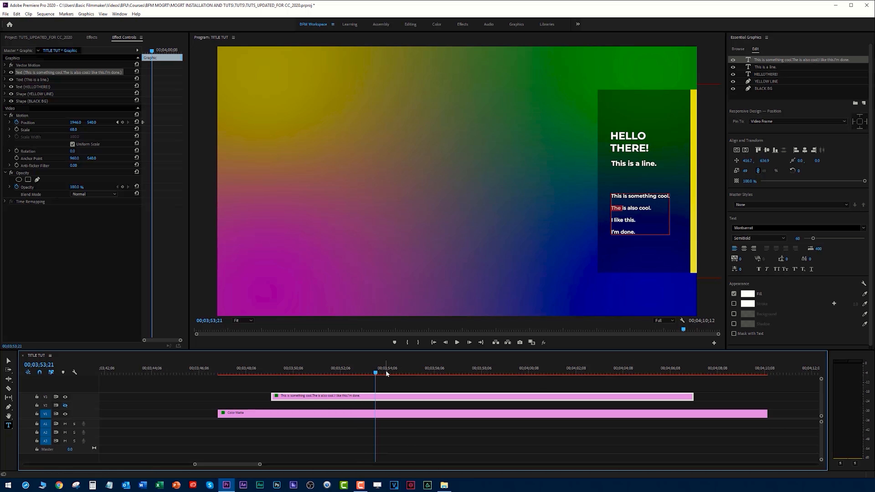
{"action": "left_click", "coordinate": [264, 370]}
{"action": "key", "text": "space"}
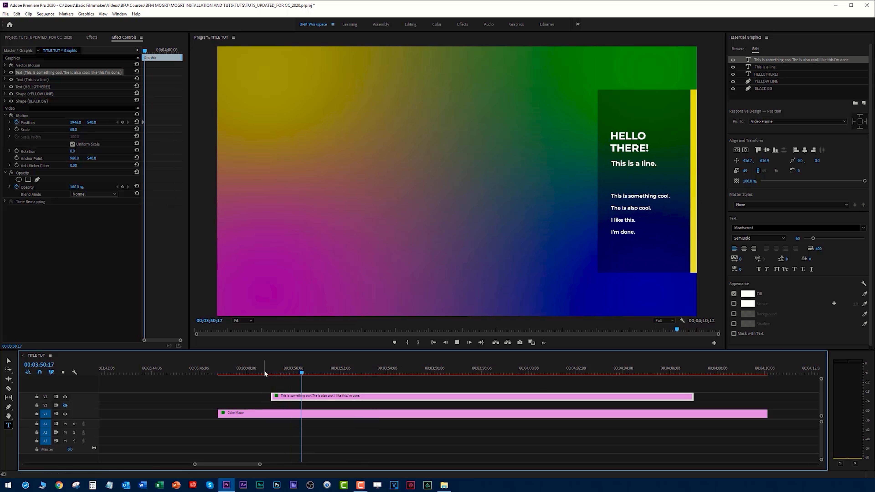
{"action": "key", "text": "space"}
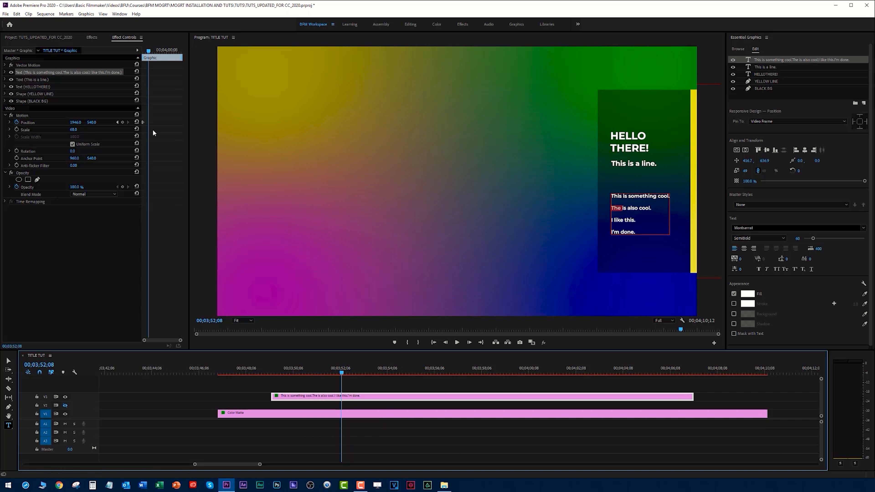
Step: Keyframe the Motion position at 00;03;52;08, and ten frames on raise the horizontal position to about 2370 so the graphic slides off-screen
{"action": "left_click", "coordinate": [122, 122]}
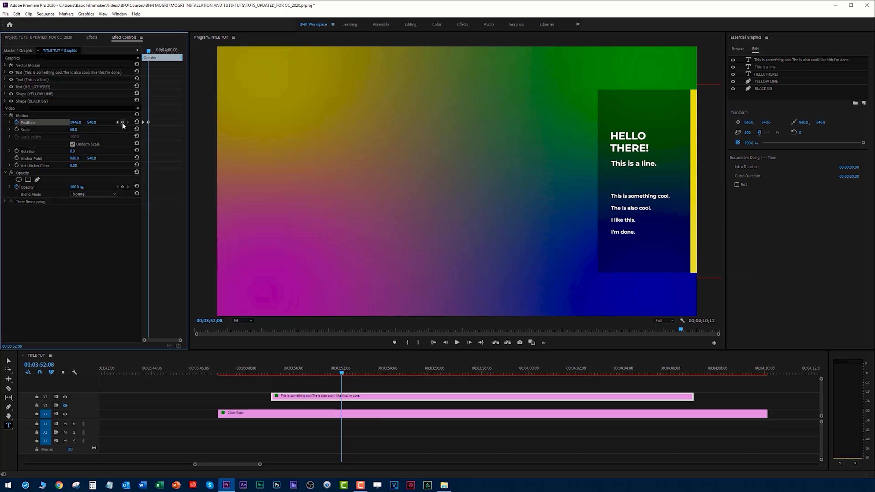
{"action": "key", "text": "shift+Right"}
{"action": "key", "text": "shift+Right"}
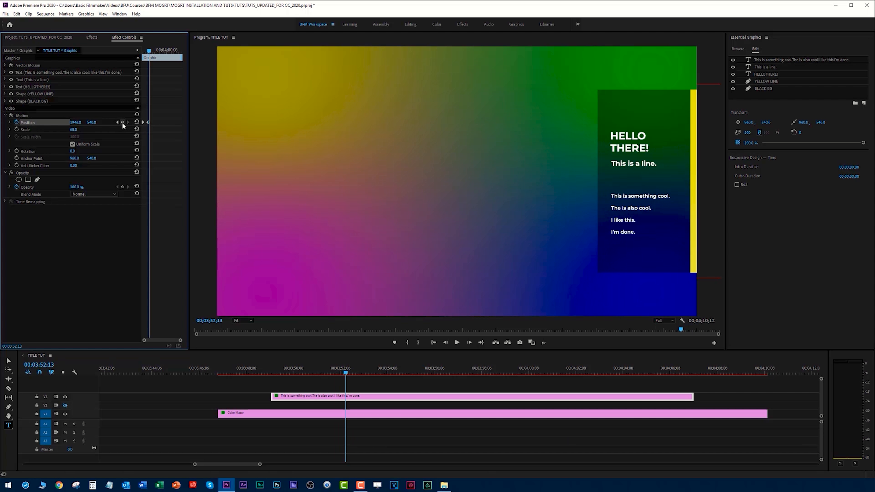
{"action": "left_click_drag", "start_coordinate": [72, 122], "coordinate": [179, 122]}
Step: Shift the two slide-out Position keyframes to about 00;03;54;16 and 00;03;54;26, and preview the whole animation
{"action": "left_click", "coordinate": [267, 369]}
{"action": "key", "text": "space"}
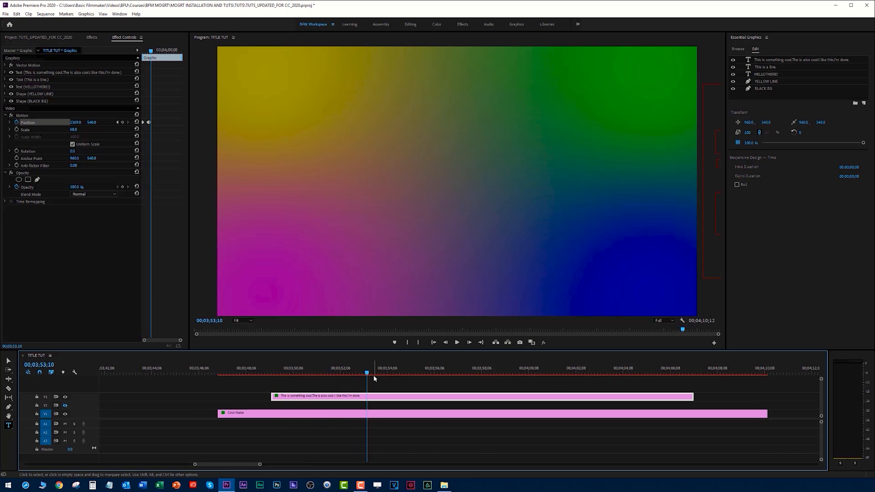
{"action": "left_click", "coordinate": [267, 367]}
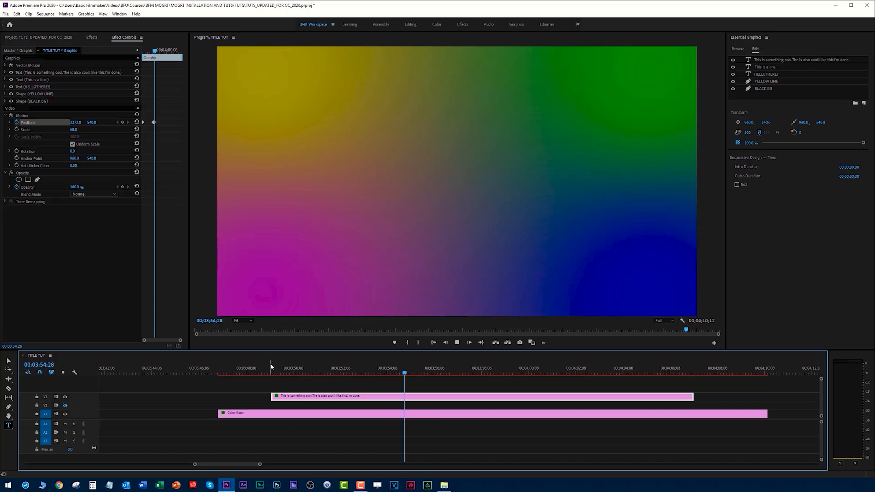
{"action": "key", "text": "space"}
Step: Trim the end of the graphic clip on V3 back to about 00;03;56 and park the playhead at 00;03;52;22
{"action": "left_click_drag", "start_coordinate": [691, 396], "coordinate": [428, 396]}
{"action": "left_click", "coordinate": [352, 371]}
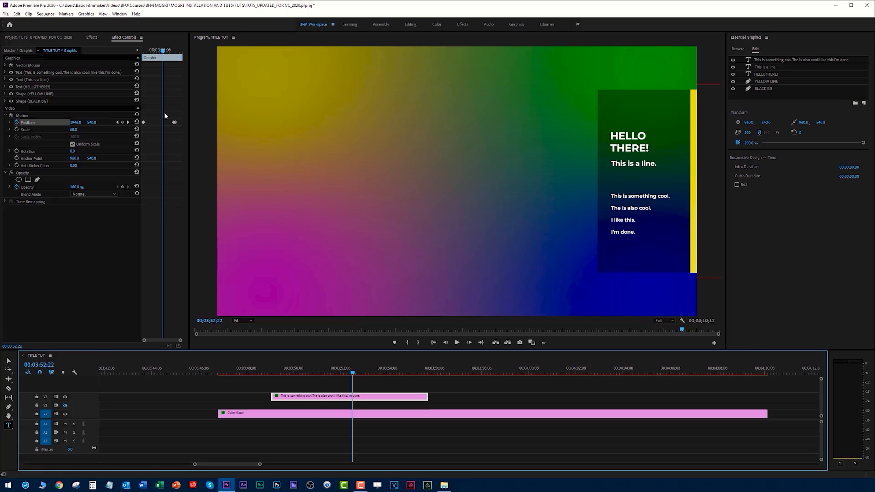
Step: Enlarge the effect controls and scrub across the four Position keyframes to examine the slide-in, hold and slide-out timing
{"action": "key", "text": "grave"}
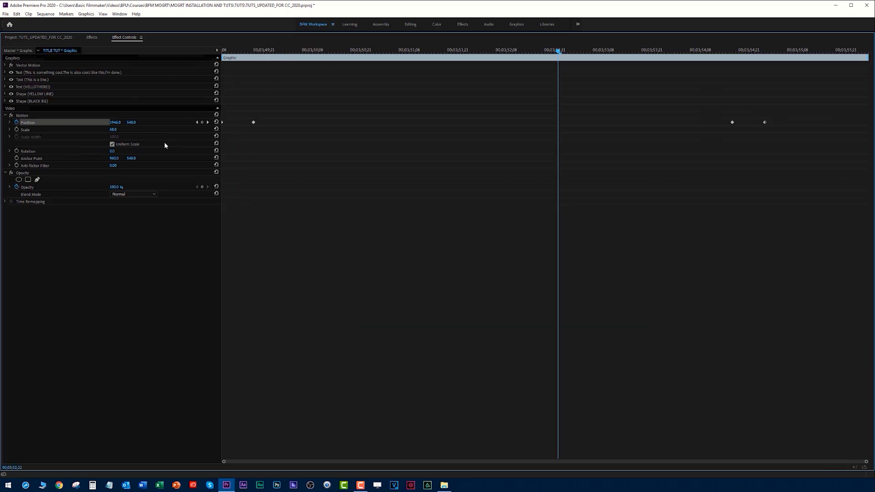
{"action": "left_click_drag", "start_coordinate": [224, 52], "coordinate": [255, 61]}
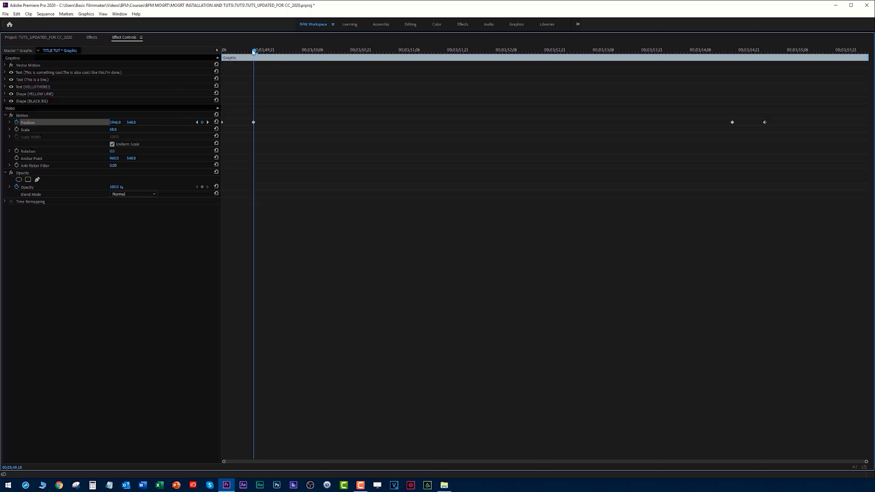
{"action": "left_click_drag", "start_coordinate": [254, 52], "coordinate": [516, 53]}
{"action": "left_click_drag", "start_coordinate": [532, 96], "coordinate": [595, 123]}
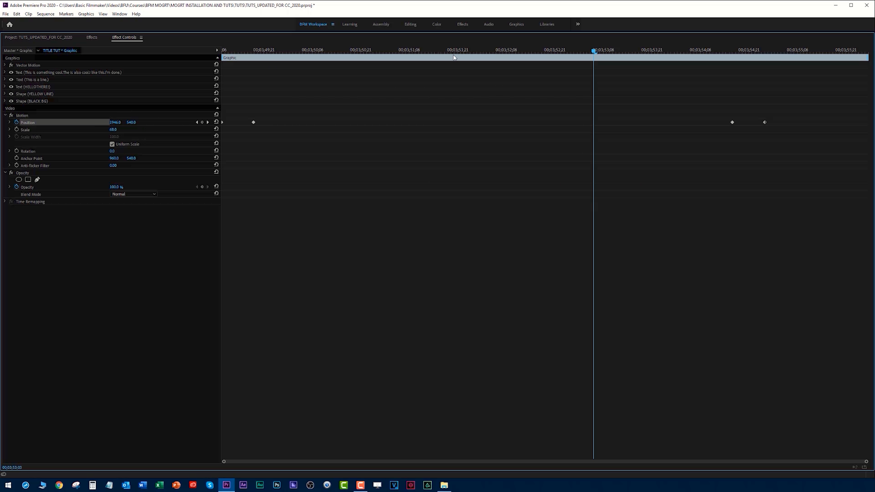
{"action": "left_click_drag", "start_coordinate": [592, 51], "coordinate": [731, 59]}
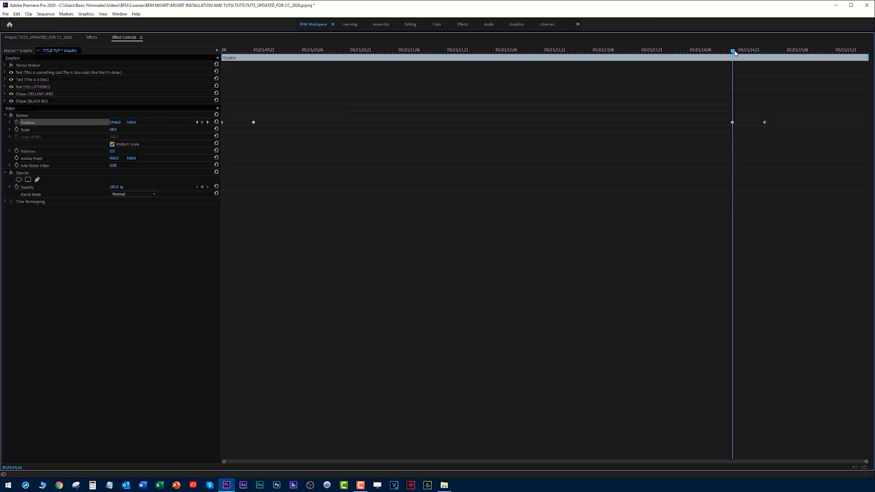
{"action": "left_click_drag", "start_coordinate": [734, 52], "coordinate": [764, 55]}
{"action": "key", "text": "grave"}
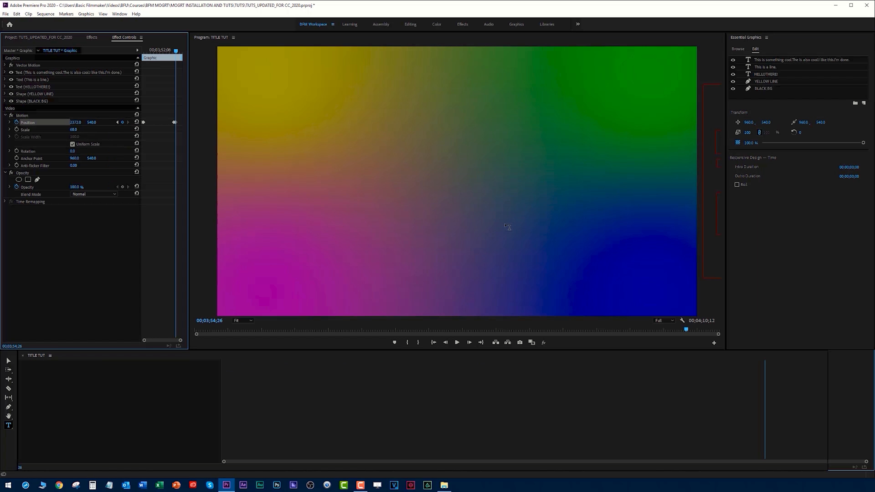
Step: Play the shortened graphic clip from its start to preview the slide-in, stopping at 00;03;51;29
{"action": "left_click_drag", "start_coordinate": [279, 368], "coordinate": [271, 367]}
{"action": "key", "text": "space"}
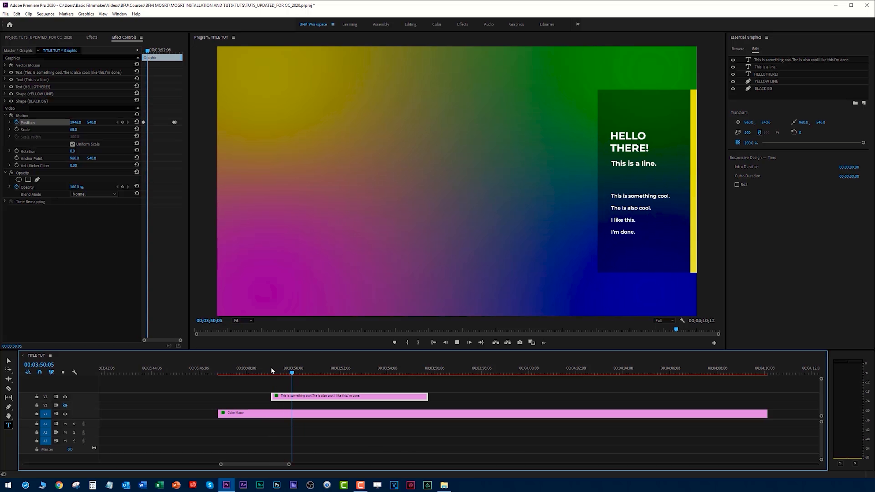
{"action": "key", "text": "space"}
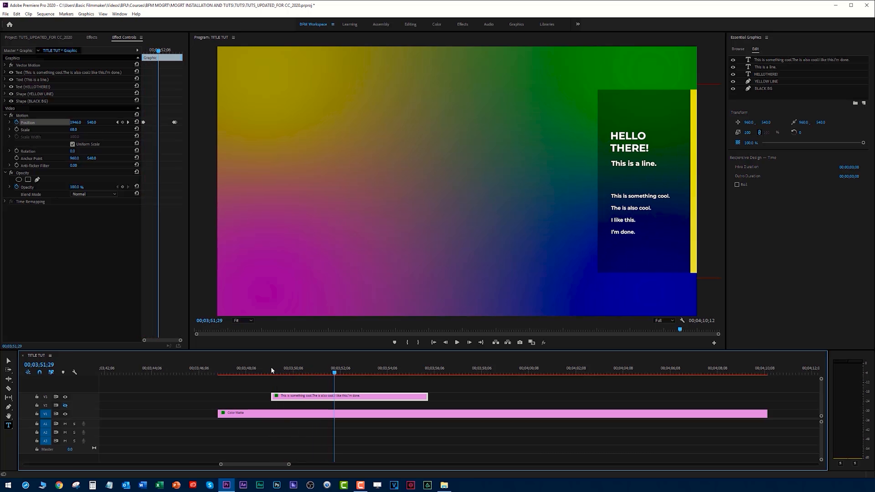
Step: Move both slide-out Position keyframes back to about 00;03;51;29 and preview the earlier slide-out
{"action": "left_click", "coordinate": [168, 132]}
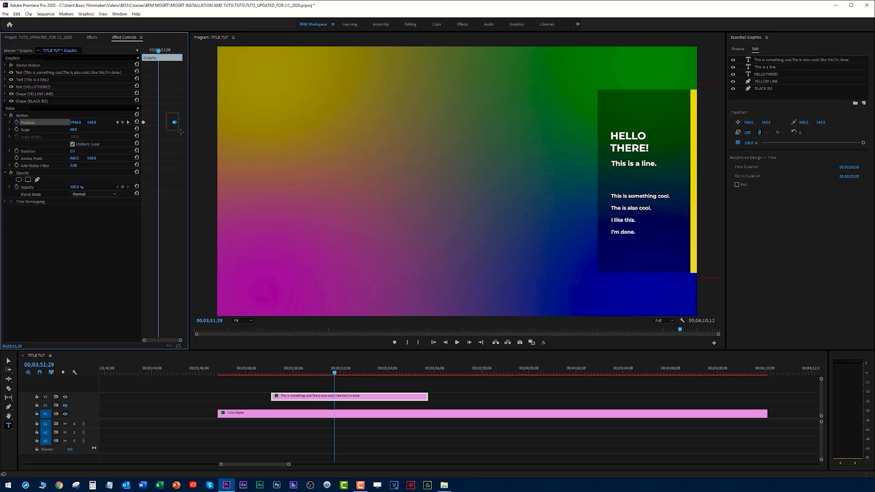
{"action": "left_click_drag", "start_coordinate": [174, 124], "coordinate": [160, 128]}
{"action": "left_click", "coordinate": [267, 367]}
{"action": "key", "text": "space"}
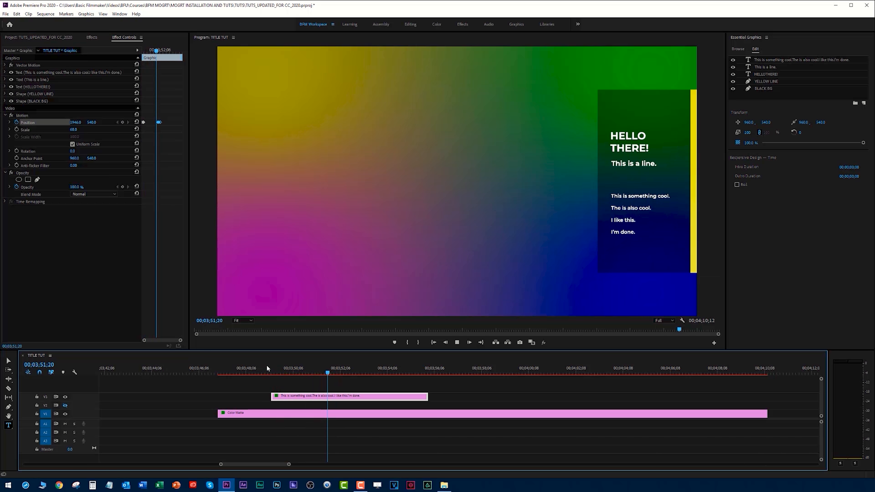
{"action": "key", "text": "space"}
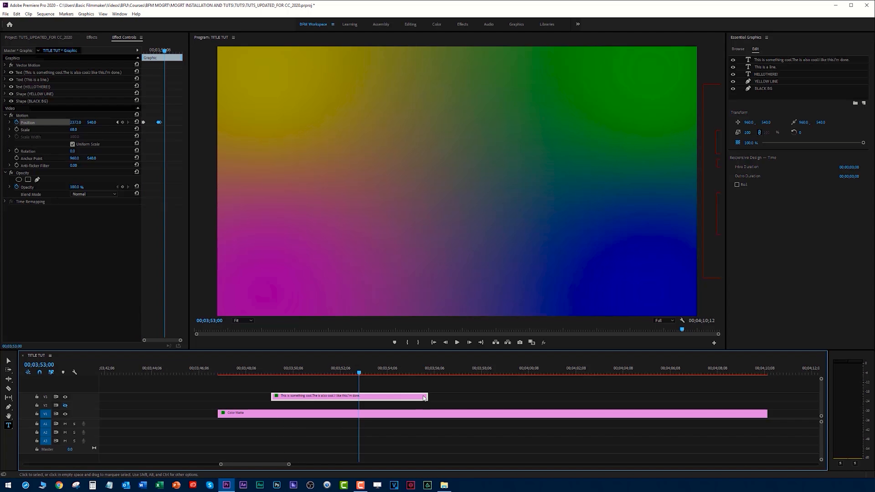
Step: Trim the graphic clip to end at 00;03;53;00, move it down to track V2, and play it back
{"action": "left_click_drag", "start_coordinate": [427, 396], "coordinate": [326, 405]}
{"action": "left_click", "coordinate": [263, 366]}
{"action": "key", "text": "space"}
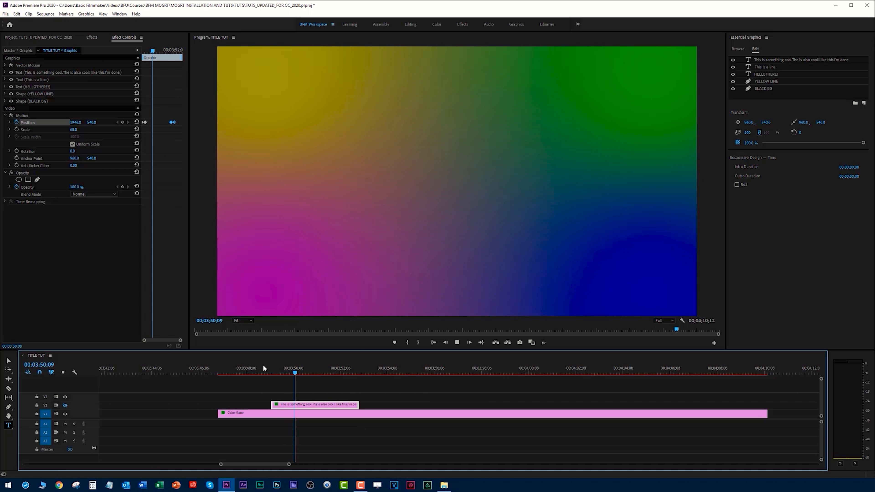
{"action": "key", "text": "space"}
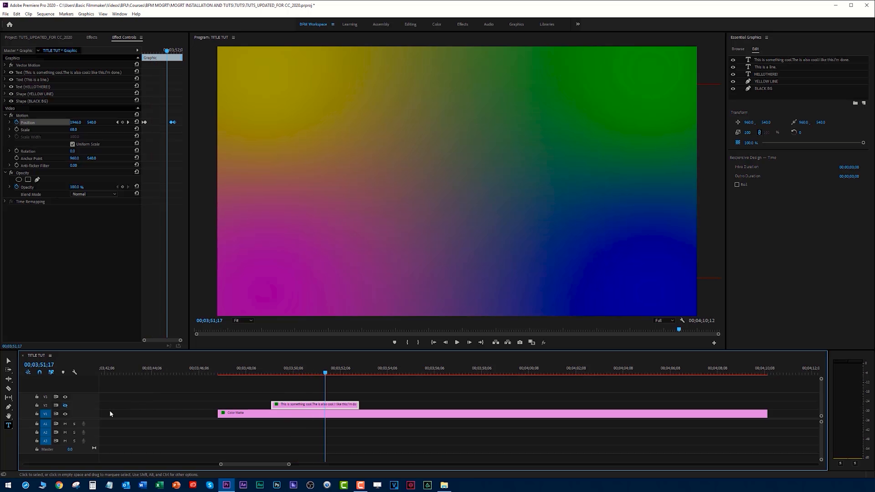
Step: Turn track V2's visibility back on and play the graphic clip from its start through the slide-out
{"action": "left_click", "coordinate": [65, 405]}
{"action": "left_click", "coordinate": [269, 369]}
{"action": "key", "text": "space"}
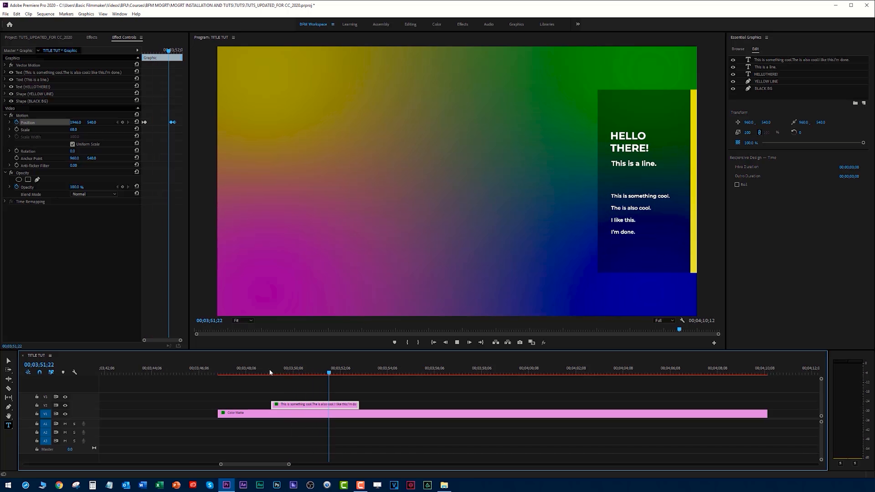
{"action": "key", "text": "space"}
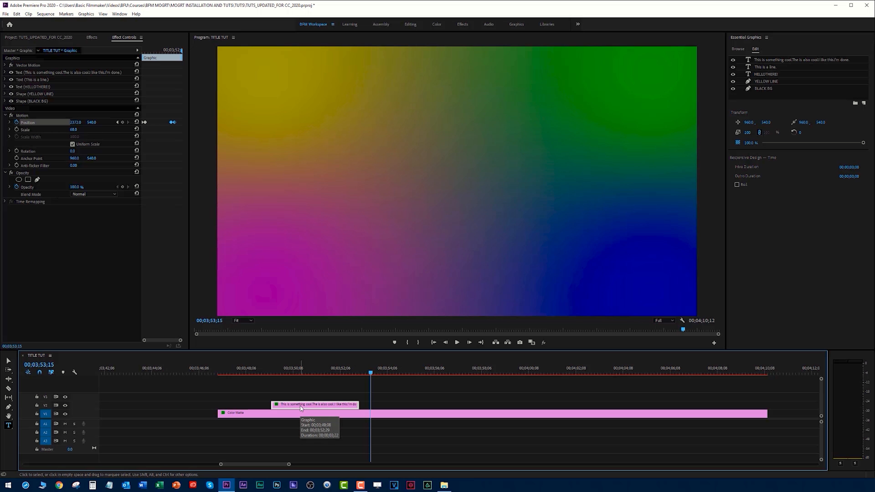
Step: Duplicate the graphic clip further along track V2 and change the copy's heading to "I like."
{"action": "left_click_drag", "start_coordinate": [294, 405], "coordinate": [440, 411]}
{"action": "left_click", "coordinate": [446, 371]}
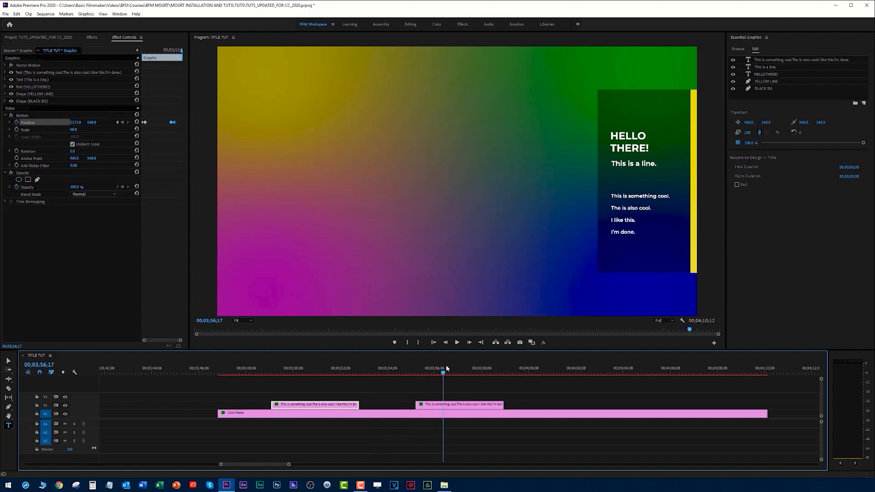
{"action": "double_click", "coordinate": [628, 140]}
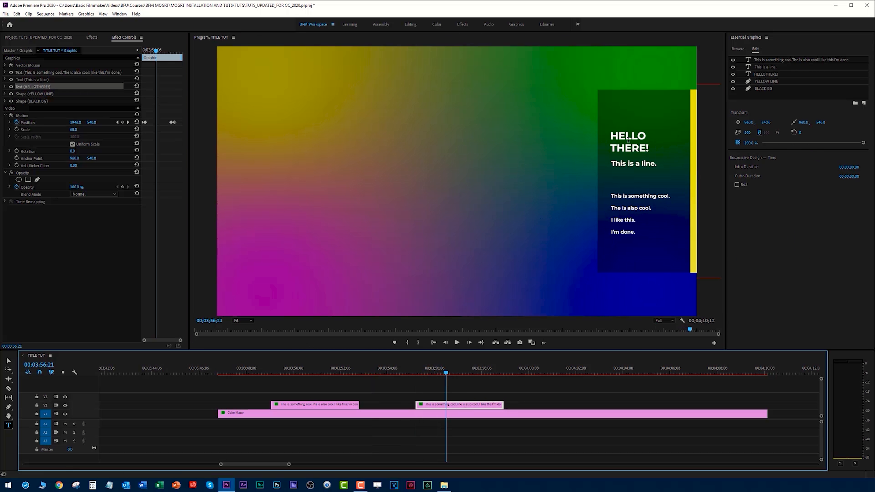
{"action": "key", "text": "ctrl+a"}
{"action": "type", "text": "I like"}
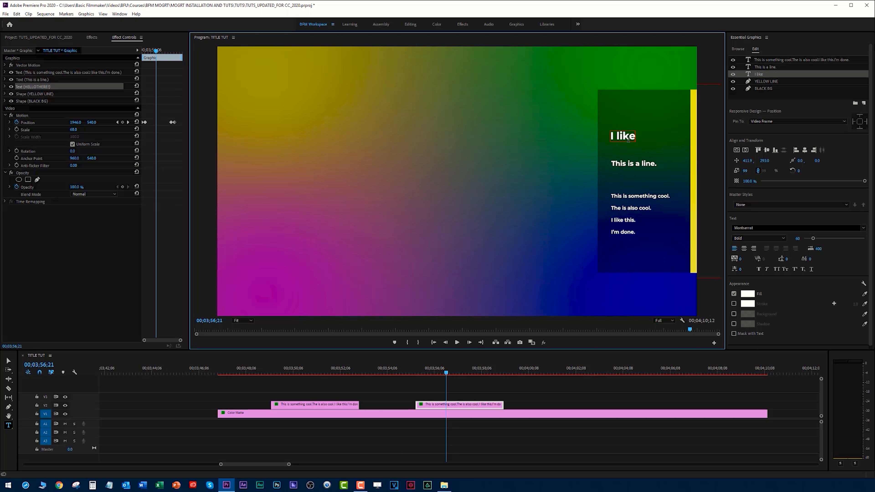
{"action": "type", "text": "."}
Step: Replace the copy's second line with "I want." and its body text with "It's cool/"
{"action": "triple_click", "coordinate": [619, 165]}
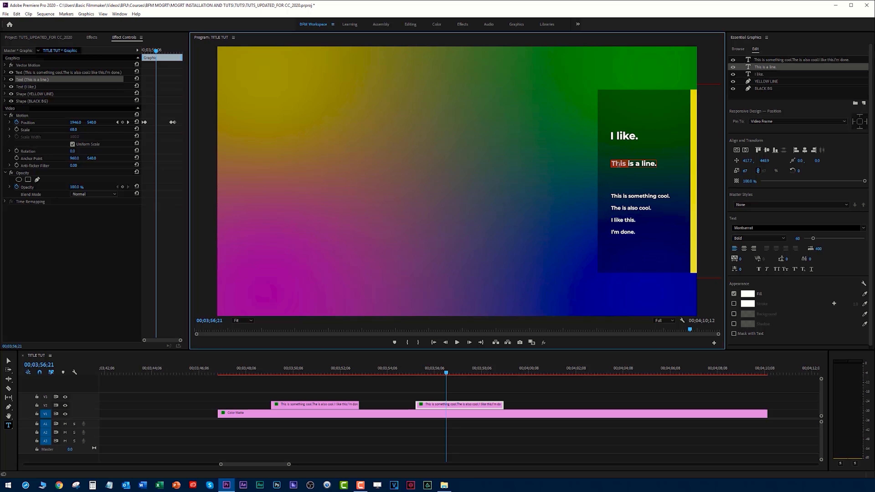
{"action": "type", "text": "I want."}
{"action": "left_click", "coordinate": [619, 196]}
{"action": "triple_click", "coordinate": [623, 203]}
{"action": "type", "text": "It's coo"}
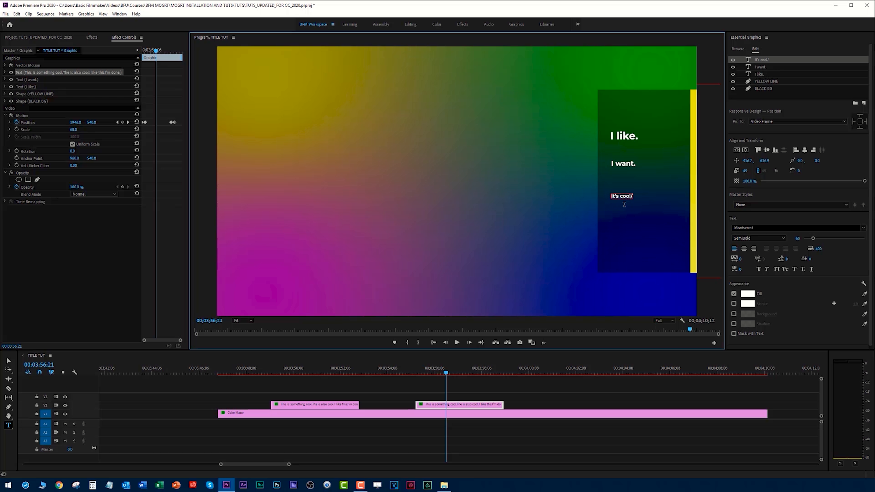
{"action": "type", "text": "l/"}
Step: Lower the heading to just above "I want.", correct the body text to "It's cool." and raise it directly beneath
{"action": "left_click", "coordinate": [9, 360]}
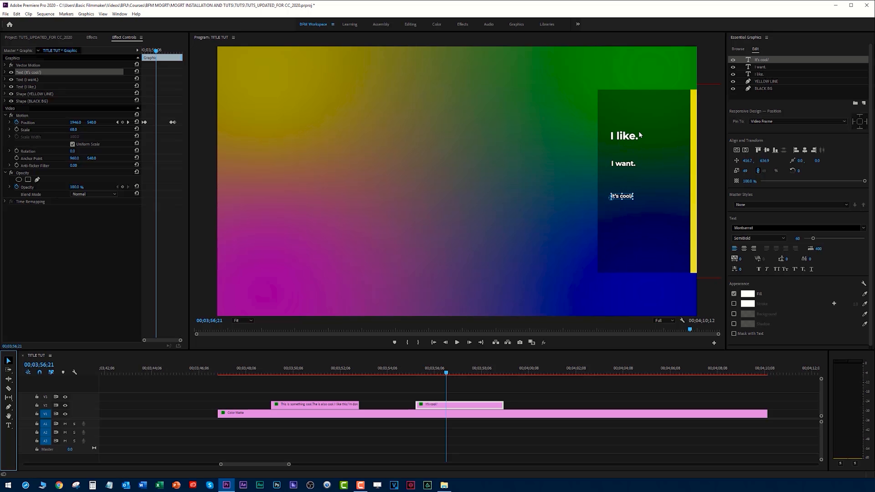
{"action": "left_click", "coordinate": [624, 138]}
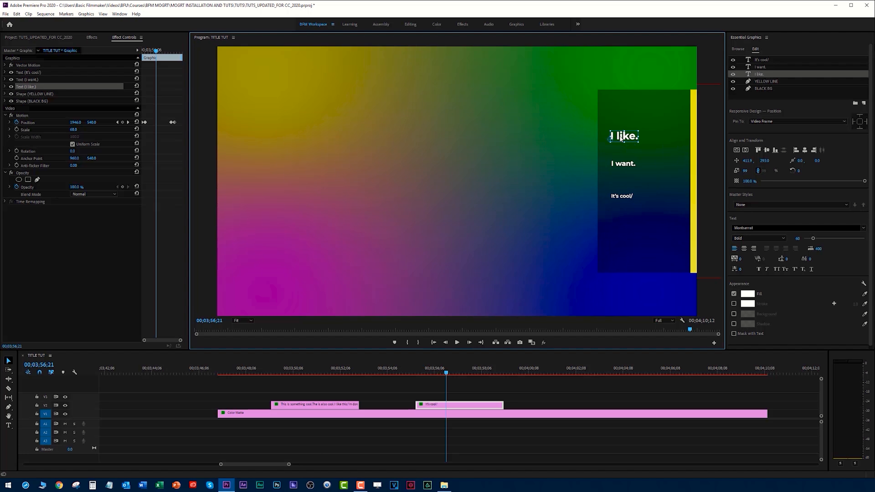
{"action": "left_click_drag", "start_coordinate": [620, 138], "coordinate": [621, 154]}
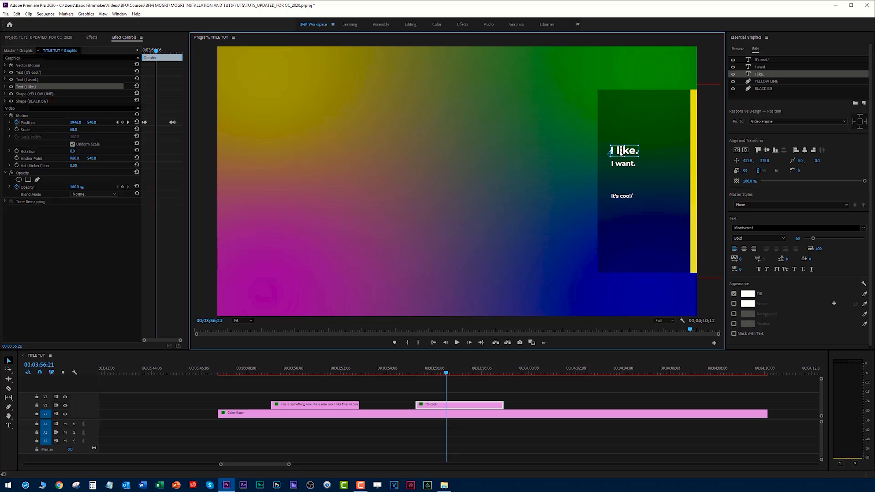
{"action": "double_click", "coordinate": [623, 197]}
{"action": "type", "text": "It's cool."}
{"action": "key", "text": "Escape"}
{"action": "left_click_drag", "start_coordinate": [624, 195], "coordinate": [625, 188]}
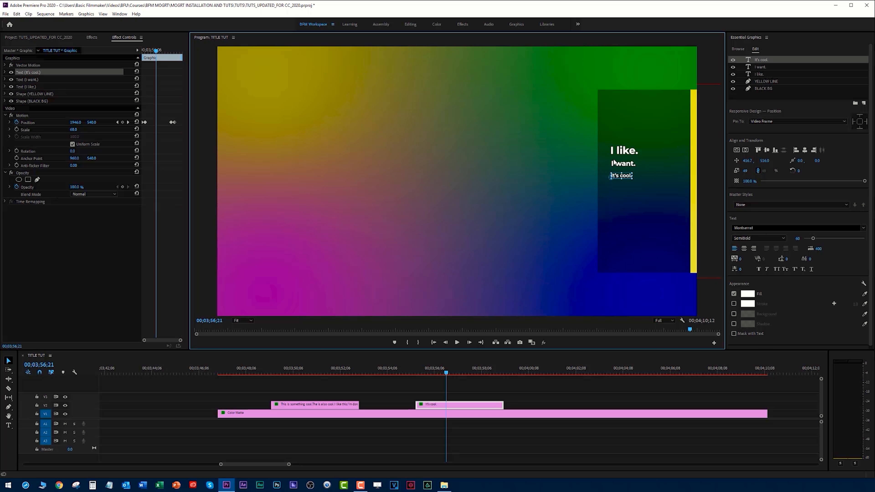
Step: Shrink the YELLOW LINE and BLACK BG shapes together in height to fit the three text lines, and preview the animation
{"action": "left_click", "coordinate": [641, 105]}
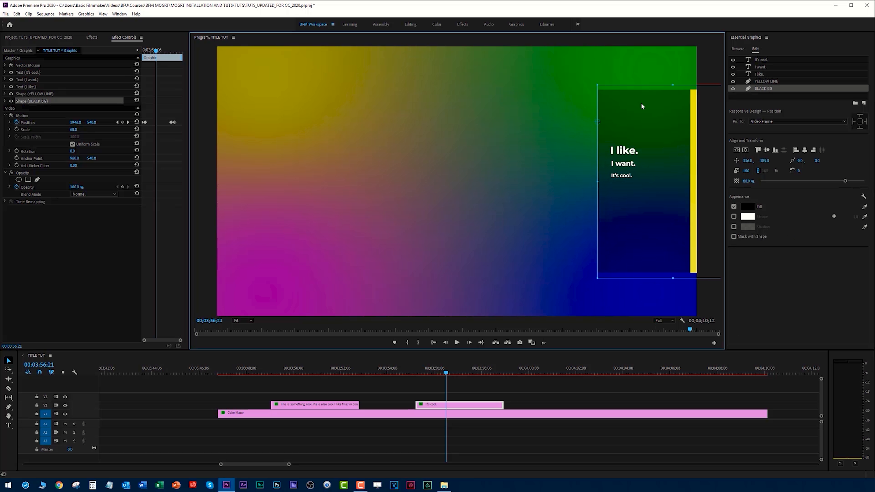
{"action": "left_click", "coordinate": [776, 82]}
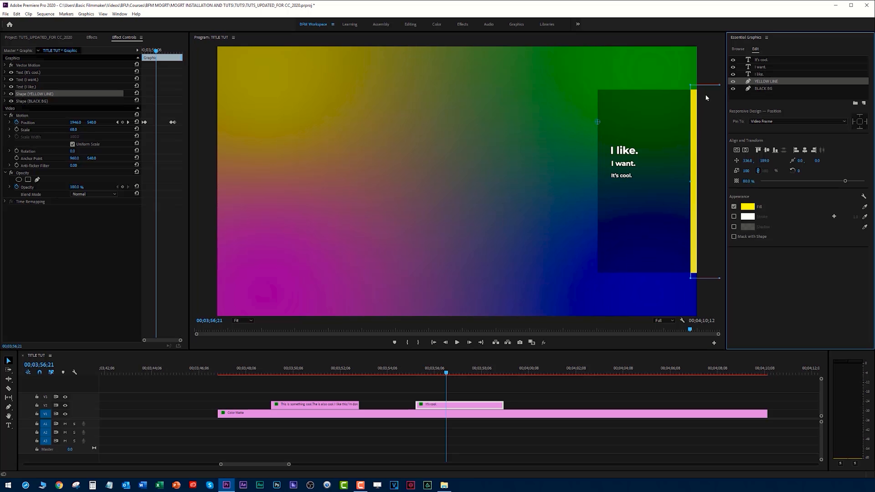
{"action": "left_click", "coordinate": [762, 88], "text": "shift"}
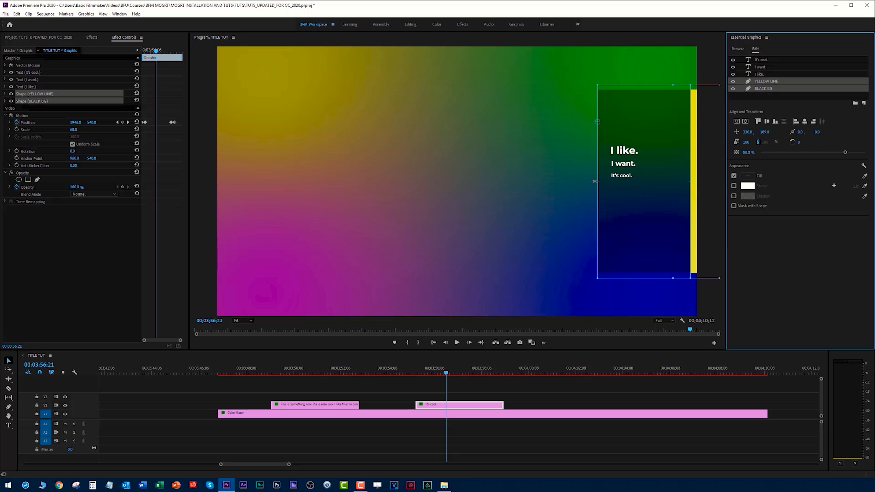
{"action": "left_click_drag", "start_coordinate": [670, 86], "coordinate": [669, 138]}
{"action": "left_click_drag", "start_coordinate": [673, 277], "coordinate": [674, 193]}
{"action": "left_click", "coordinate": [654, 109]}
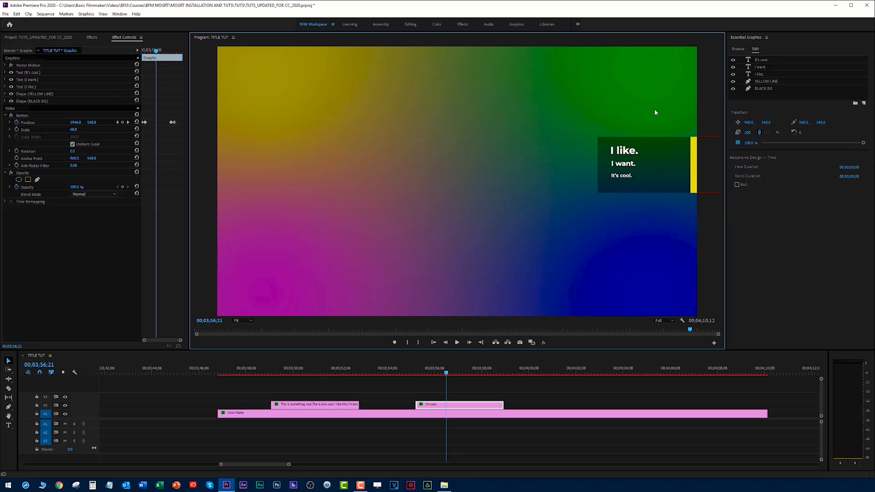
{"action": "left_click", "coordinate": [414, 368]}
{"action": "key", "text": "space"}
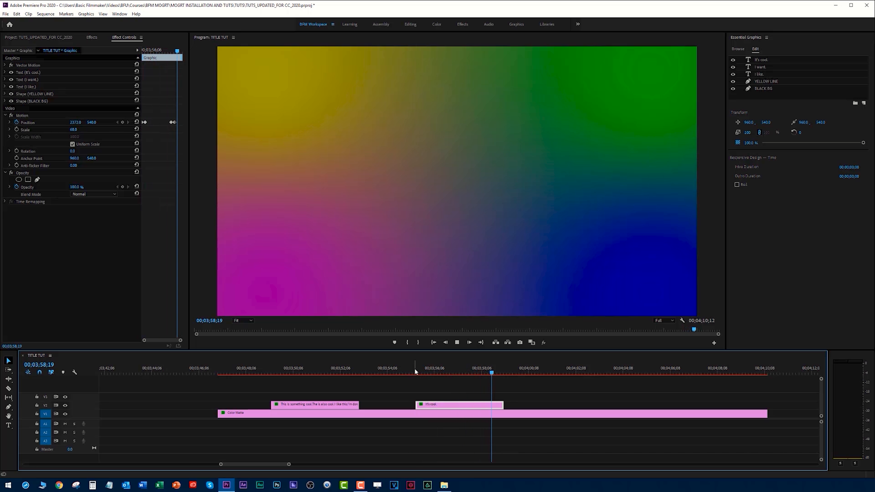
Step: Raise the lower edge of the YELLOW LINE and BLACK BG shapes closer to the text and replay the copied clip
{"action": "left_click", "coordinate": [456, 368]}
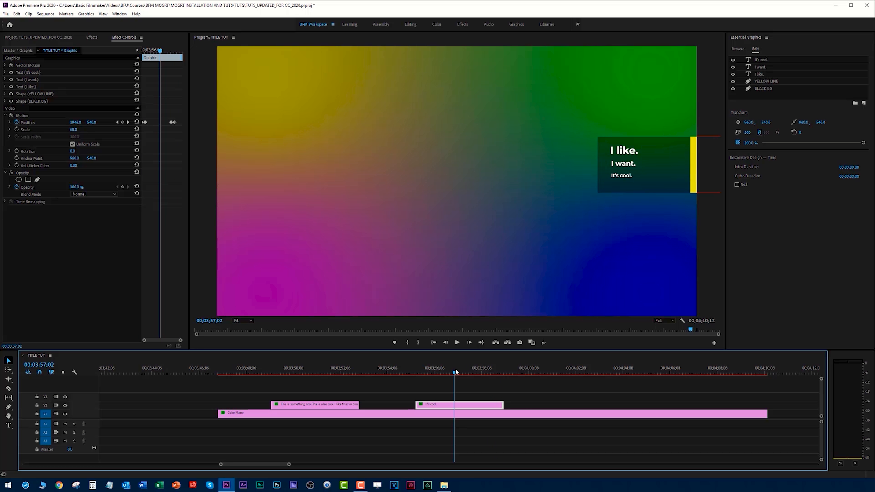
{"action": "left_click_drag", "start_coordinate": [580, 184], "coordinate": [708, 210]}
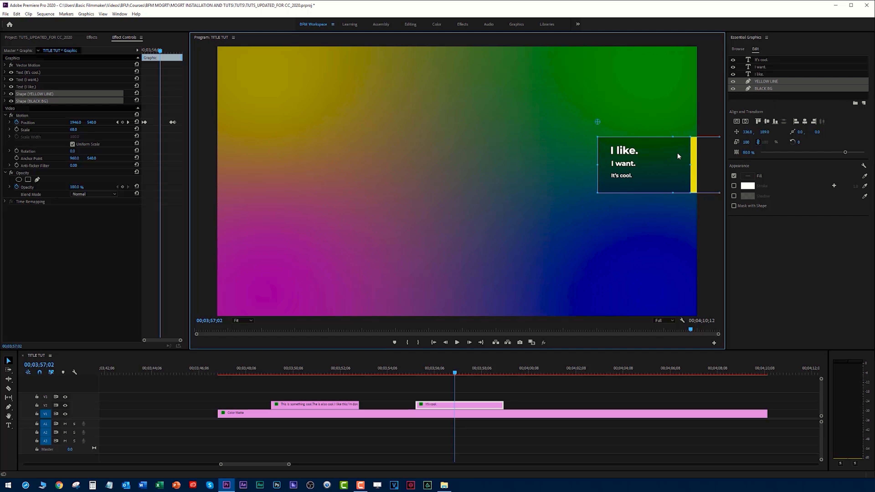
{"action": "left_click", "coordinate": [570, 195]}
{"action": "left_click_drag", "start_coordinate": [571, 182], "coordinate": [674, 187]}
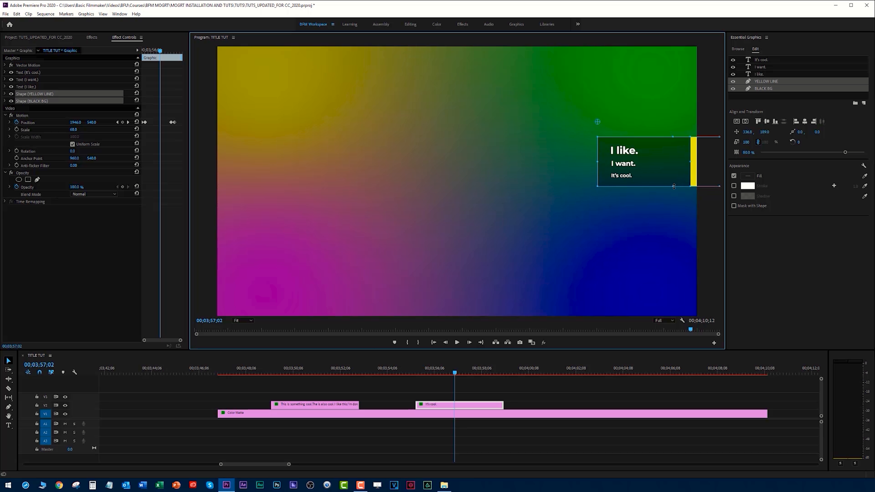
{"action": "left_click", "coordinate": [670, 226]}
{"action": "left_click_drag", "start_coordinate": [418, 369], "coordinate": [413, 372]}
{"action": "key", "text": "space"}
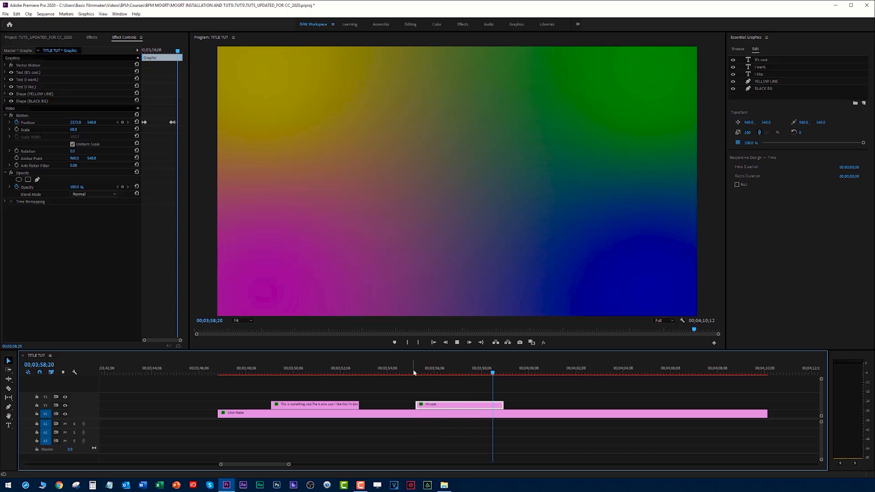
Step: Delete the edited copy and duplicate the original graphic clip again on track V2, starting at 00;03;54;19
{"action": "left_click_drag", "start_coordinate": [413, 370], "coordinate": [317, 372]}
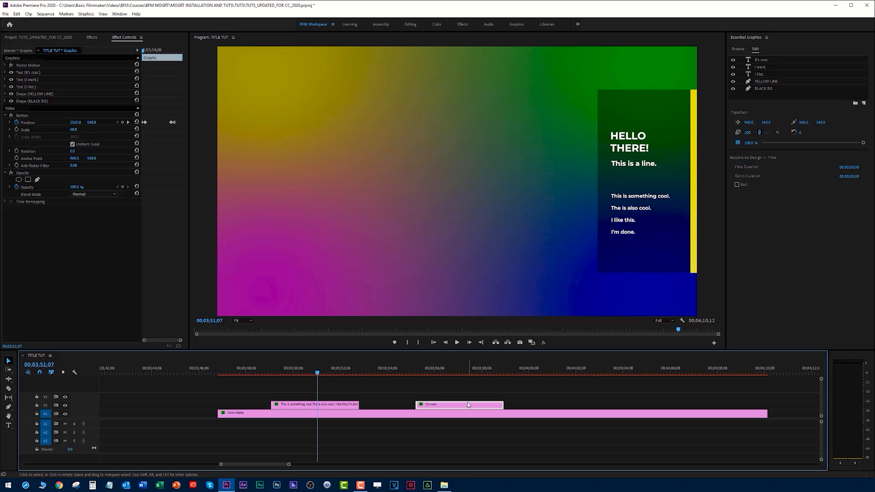
{"action": "key", "text": "Delete"}
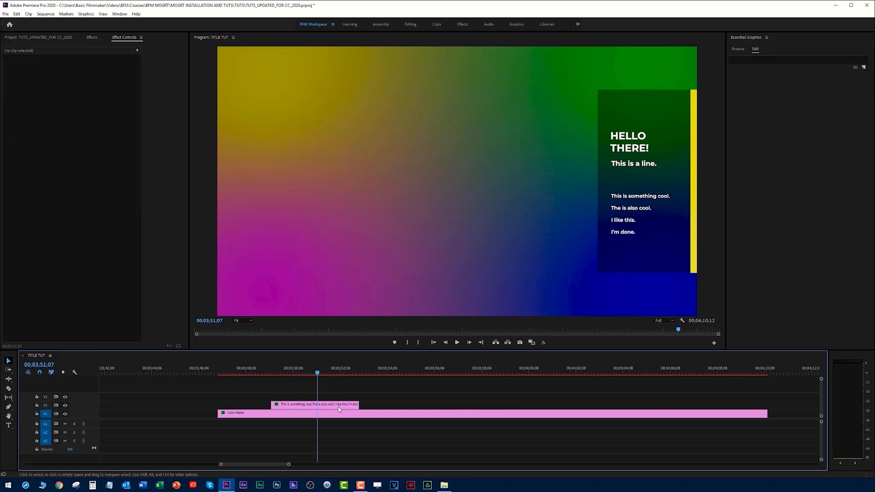
{"action": "left_click_drag", "start_coordinate": [309, 406], "coordinate": [436, 406]}
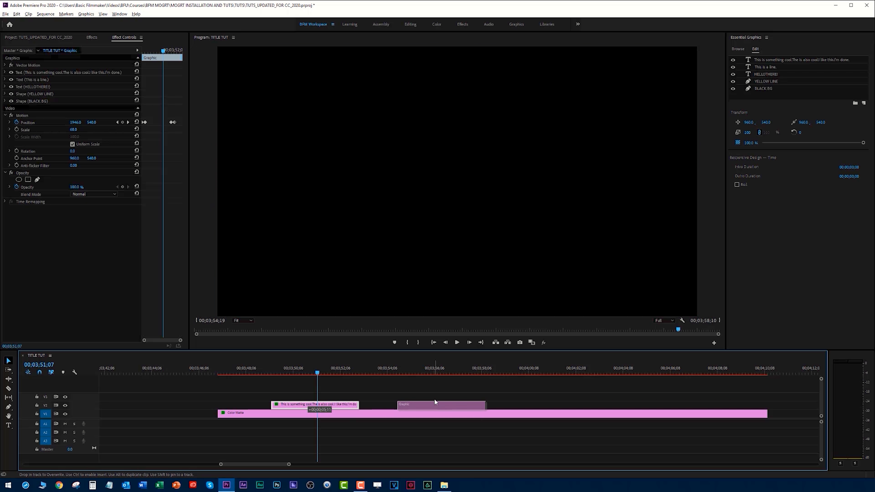
{"action": "left_click", "coordinate": [441, 369]}
{"action": "left_click", "coordinate": [452, 403]}
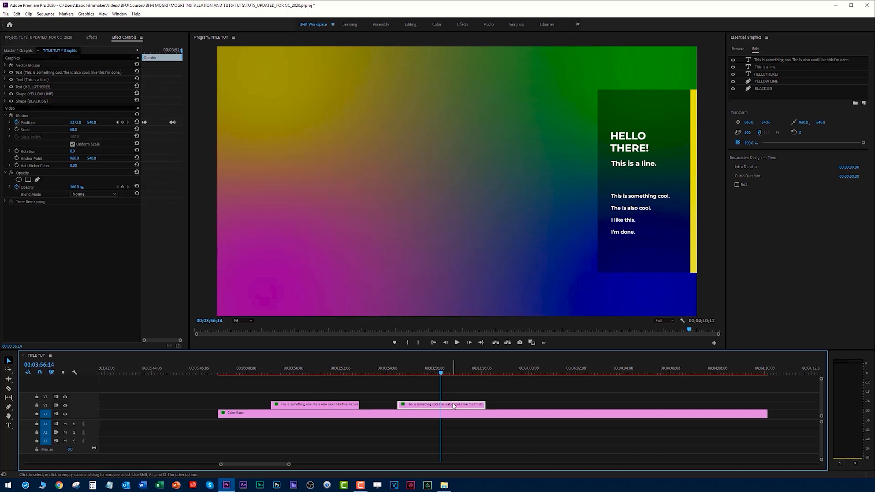
Step: Look up the BFM 03 LEFT template in the local templates and play the original right-side graphic for comparison
{"action": "left_click", "coordinate": [737, 49]}
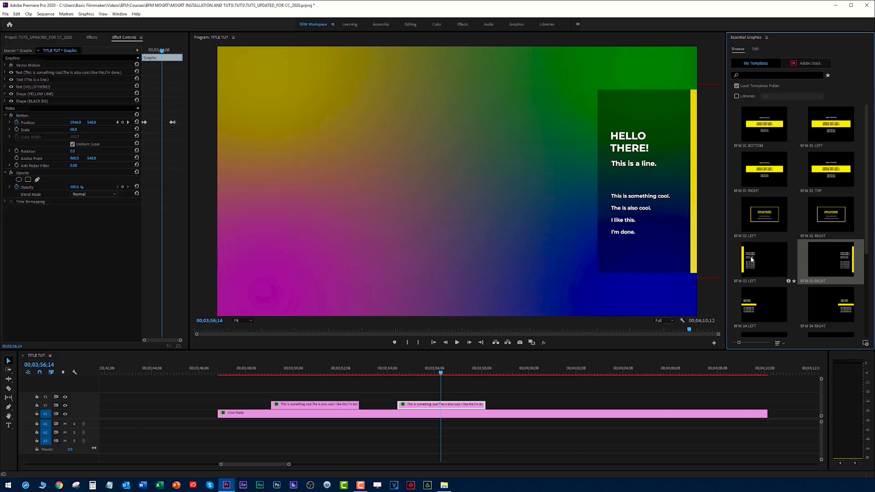
{"action": "left_click_drag", "start_coordinate": [280, 371], "coordinate": [270, 381]}
{"action": "key", "text": "space"}
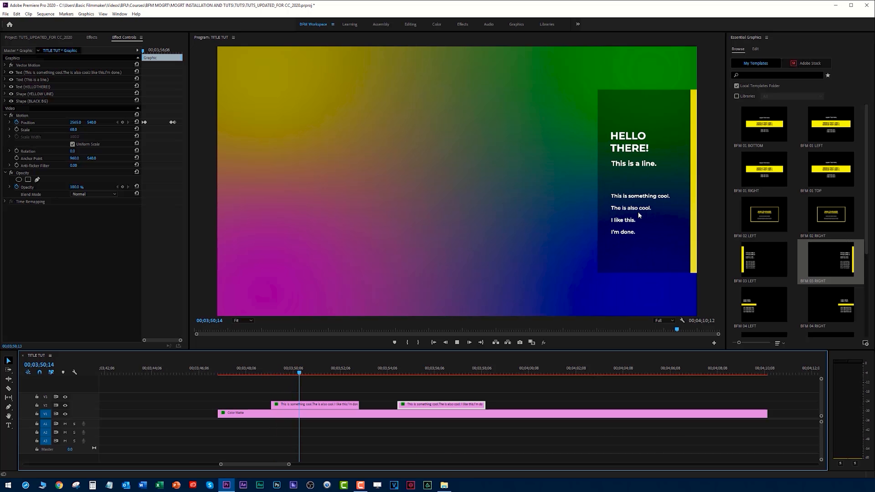
{"action": "key", "text": "space"}
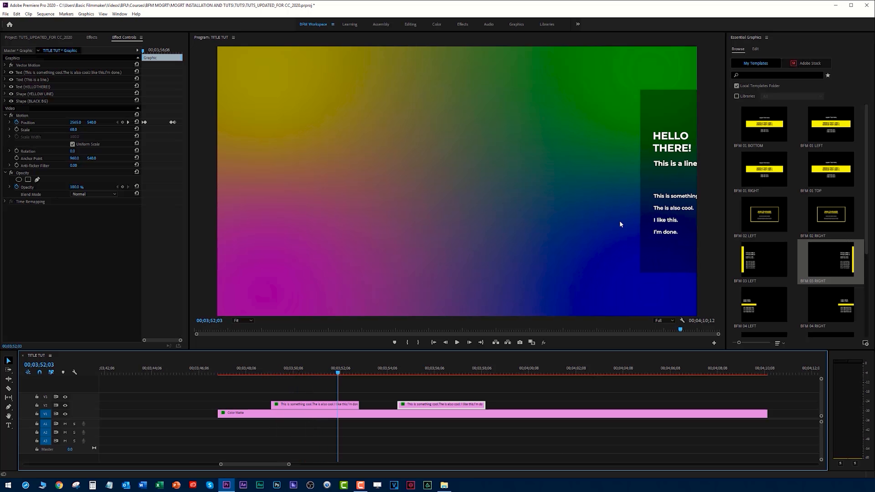
{"action": "left_click", "coordinate": [305, 372]}
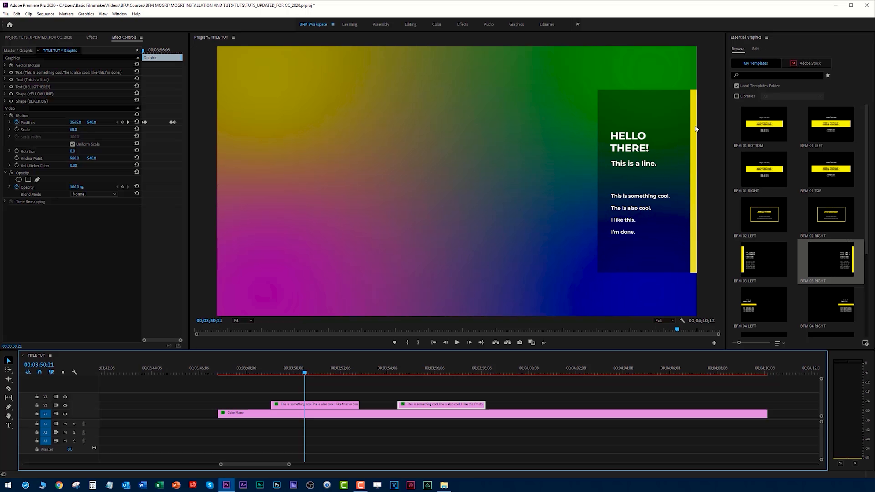
Step: Remove all Position keyframes from the duplicated graphic clip while it is fully slid in at 00;03;56;02
{"action": "left_click", "coordinate": [432, 369]}
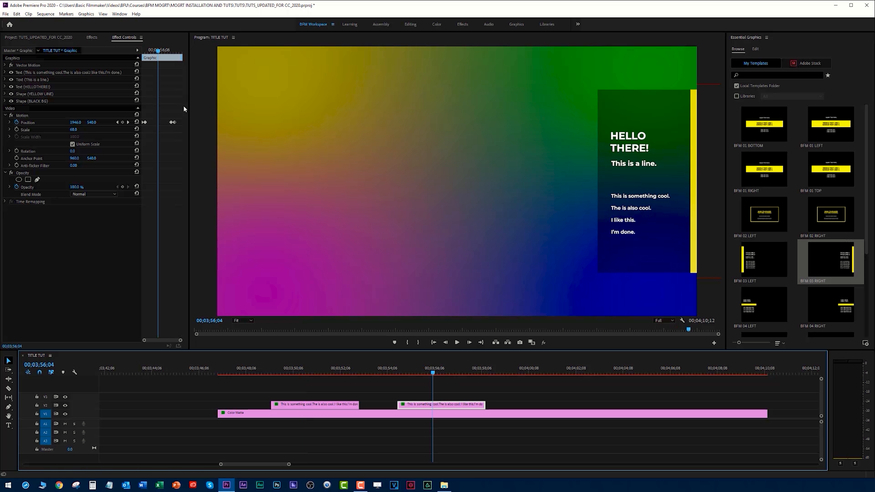
{"action": "left_click_drag", "start_coordinate": [406, 369], "coordinate": [386, 370]}
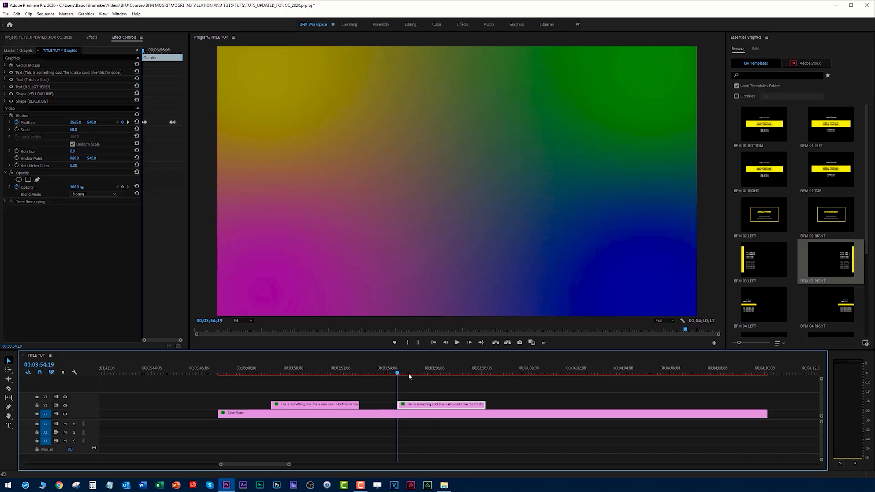
{"action": "left_click", "coordinate": [128, 122]}
{"action": "left_click", "coordinate": [17, 122]}
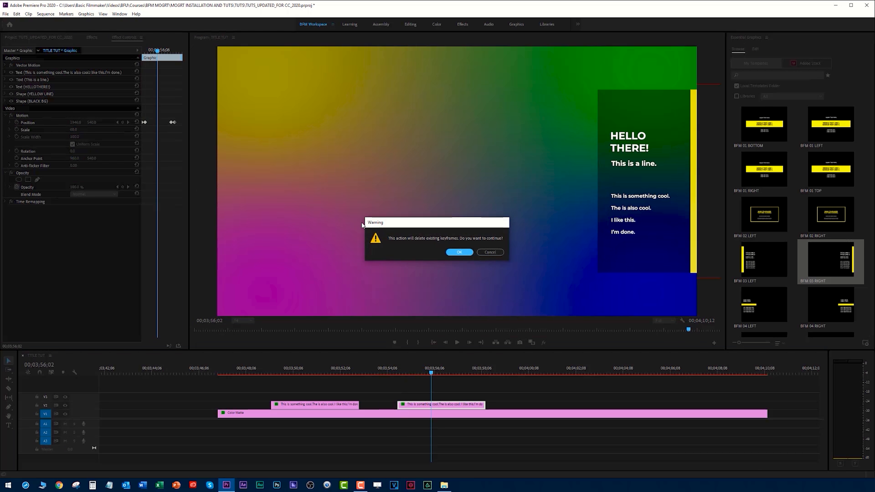
{"action": "left_click", "coordinate": [459, 253]}
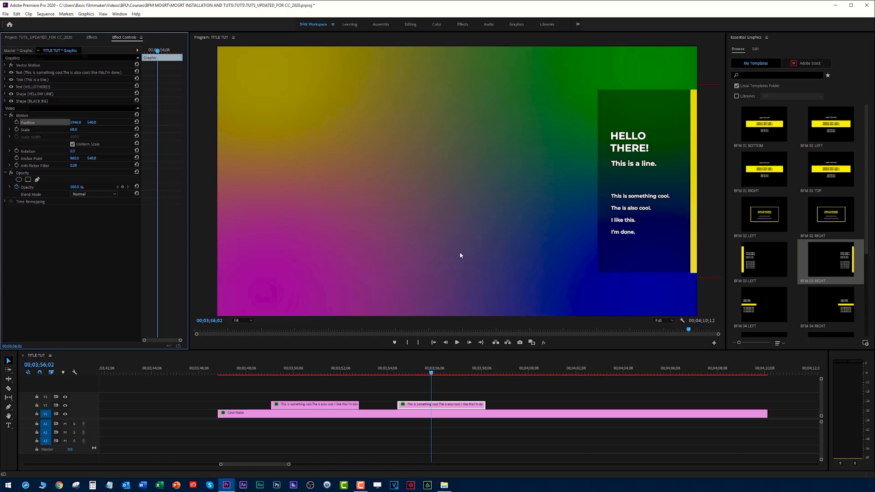
Step: Move the duplicated graphic to about X 613 and place its YELLOW LINE shape along the left side of the black background
{"action": "left_click_drag", "start_coordinate": [81, 126], "coordinate": [58, 122]}
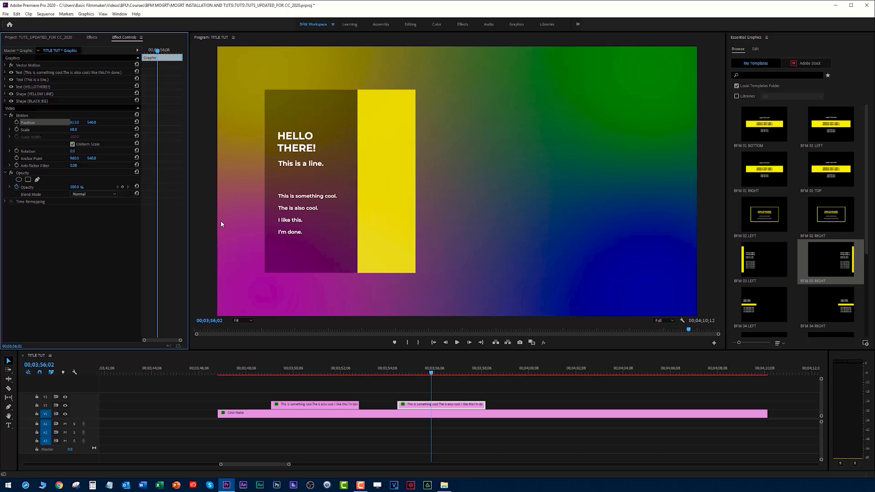
{"action": "left_click", "coordinate": [396, 135]}
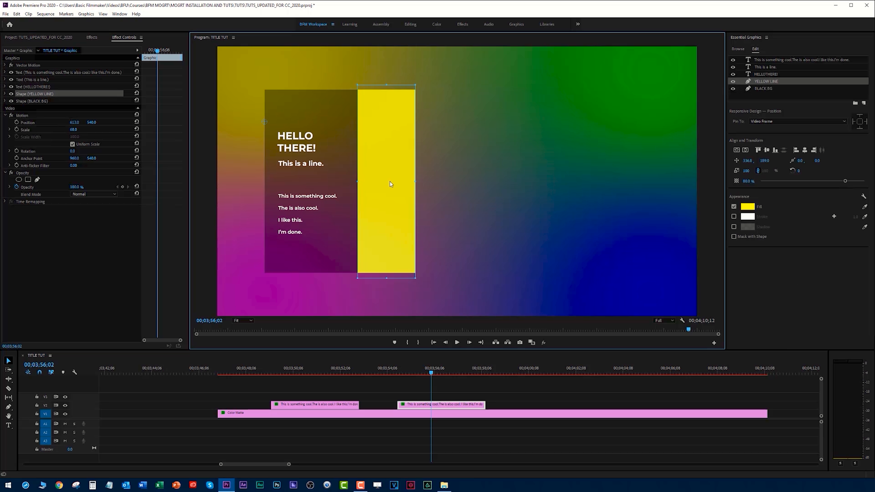
{"action": "left_click_drag", "start_coordinate": [389, 182], "coordinate": [246, 185]}
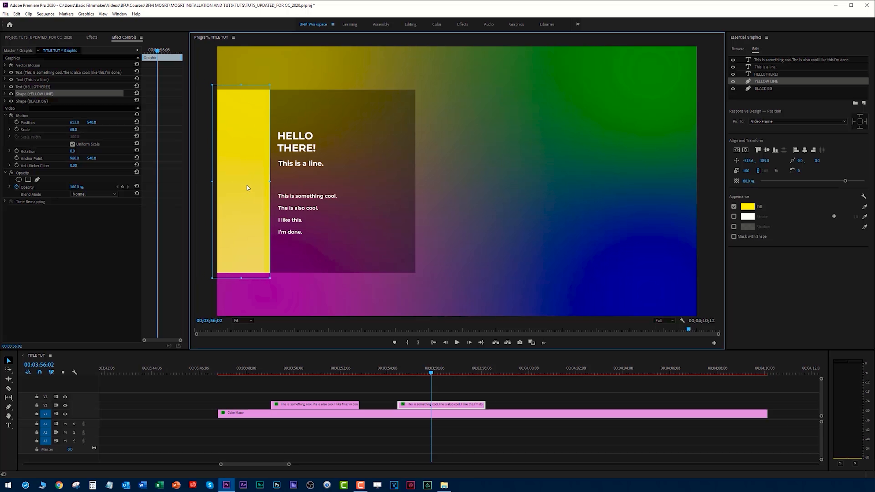
Step: Narrow the BLACK BG shape to just past the text and set the left-side graphic's Position X to 446
{"action": "left_click", "coordinate": [390, 164]}
{"action": "left_click_drag", "start_coordinate": [414, 182], "coordinate": [345, 181]}
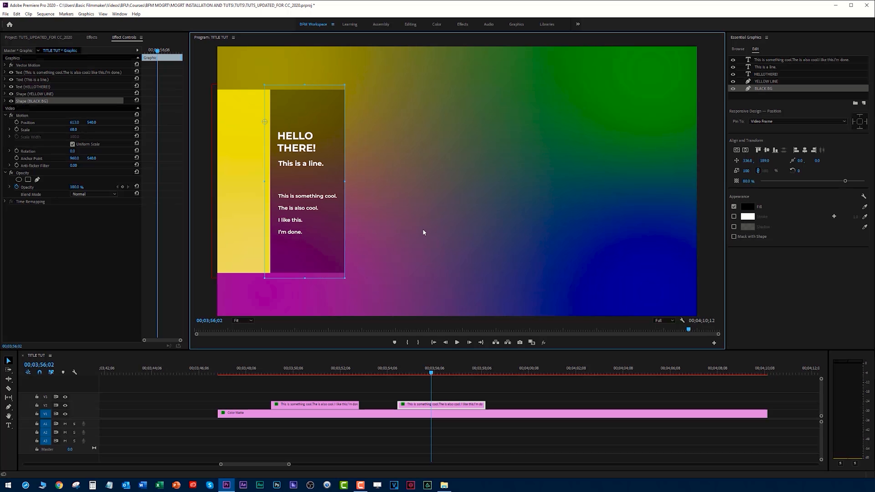
{"action": "left_click", "coordinate": [454, 404]}
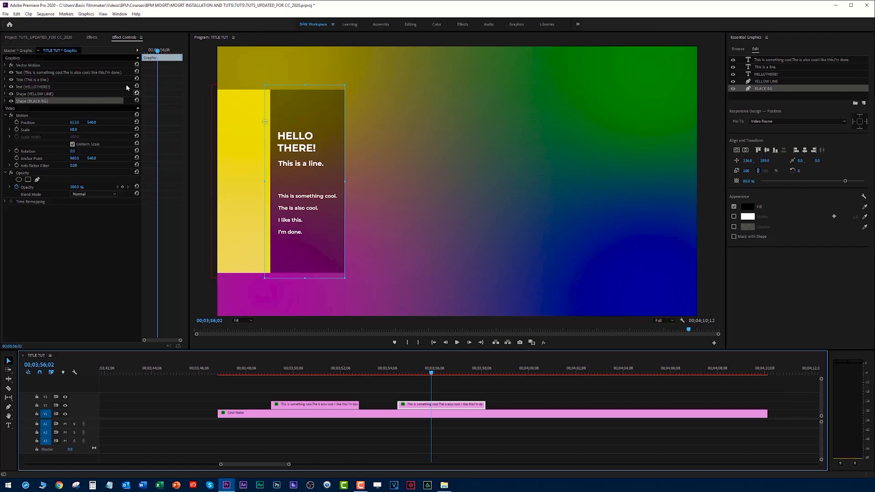
{"action": "left_click_drag", "start_coordinate": [74, 123], "coordinate": [24, 123]}
Step: Keyframe the left-side graphic's Position to slide in from beyond the left frame edge at 00;03;54;19 to X 446 at 00;03;54;29, then preview it
{"action": "left_click", "coordinate": [413, 372]}
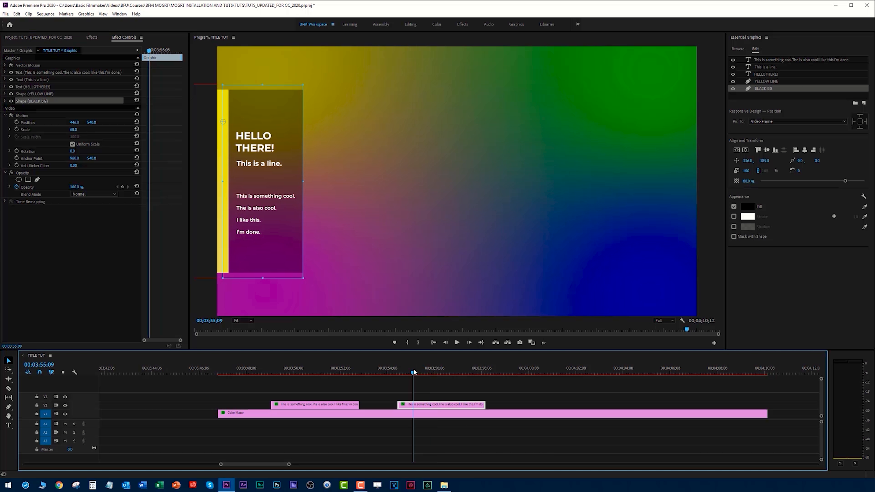
{"action": "key", "text": "Up"}
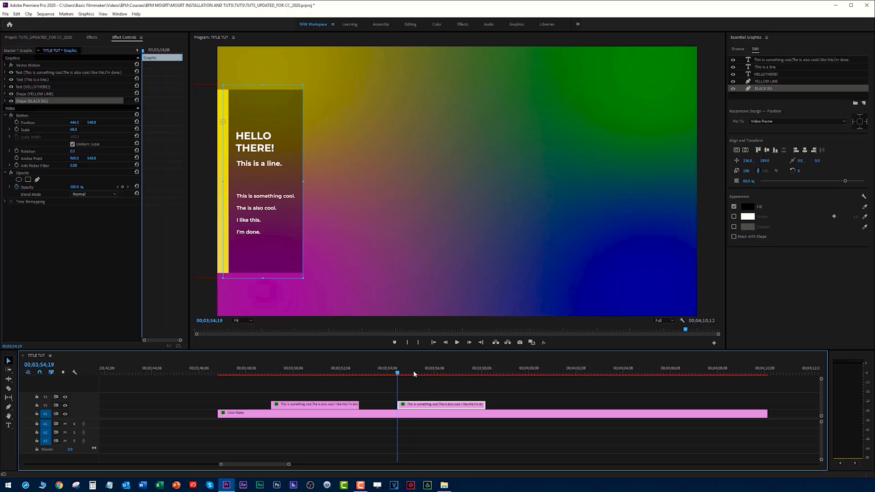
{"action": "left_click", "coordinate": [17, 123]}
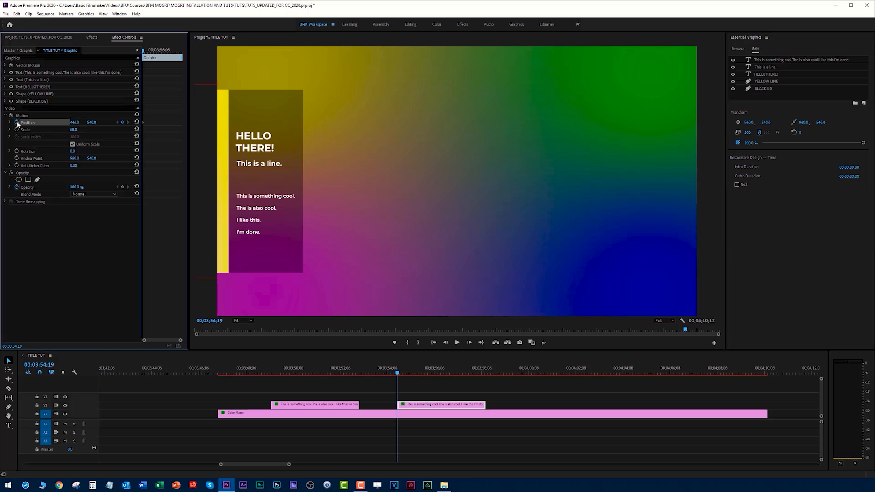
{"action": "key", "text": "shift+Right"}
{"action": "key", "text": "shift+Right"}
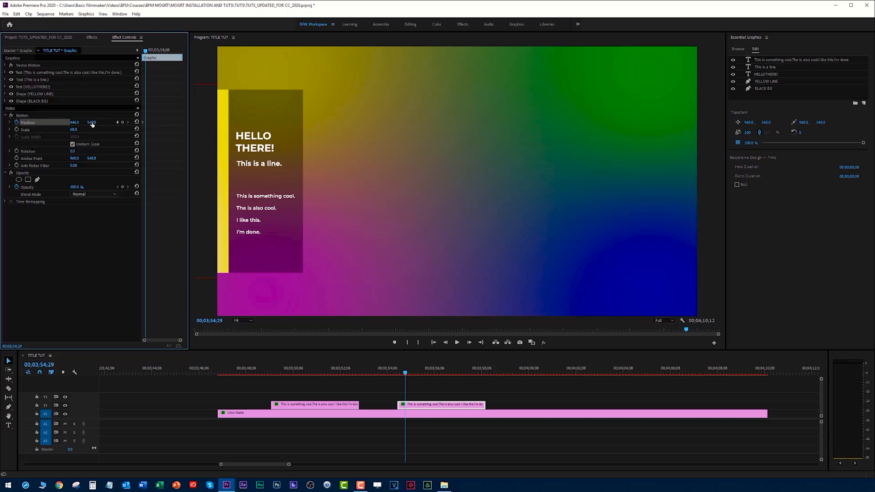
{"action": "left_click", "coordinate": [122, 122]}
{"action": "left_click", "coordinate": [117, 122]}
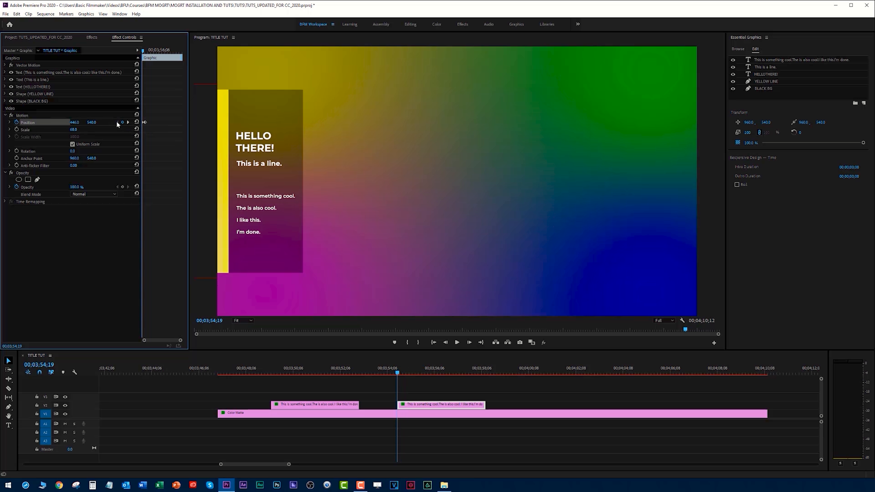
{"action": "left_click_drag", "start_coordinate": [75, 122], "coordinate": [7, 122]}
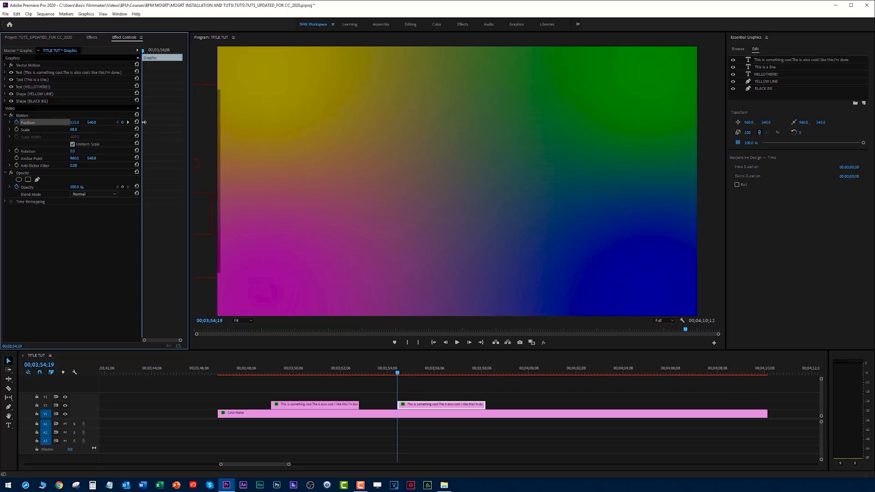
{"action": "key", "text": "space"}
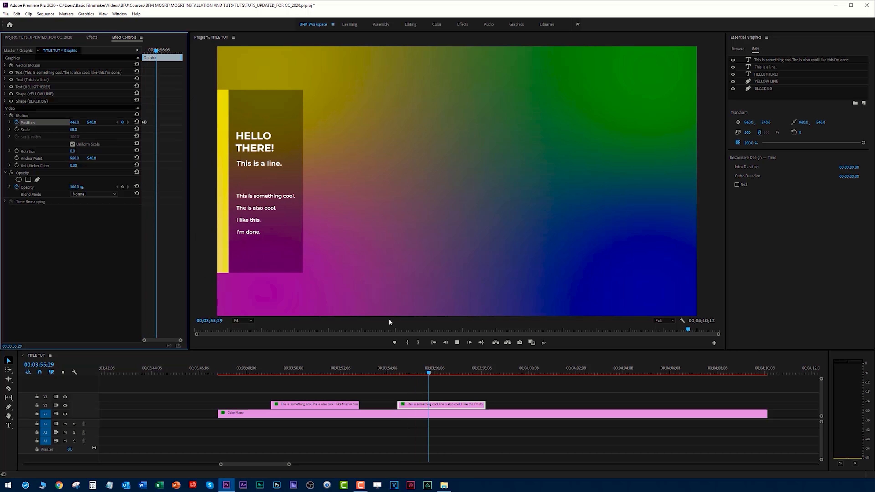
{"action": "key", "text": "space"}
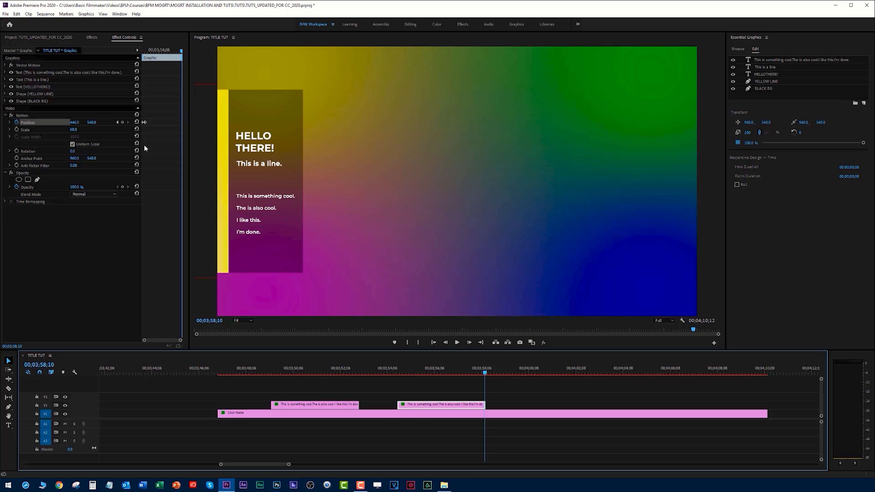
Step: Keyframe Position to slide the graphic from X 446 out past the left frame edge over the clip's last ten frames, ending at 00;03;58;10; preview it
{"action": "left_click", "coordinate": [122, 122]}
{"action": "key", "text": "shift+Left"}
{"action": "key", "text": "shift+Left"}
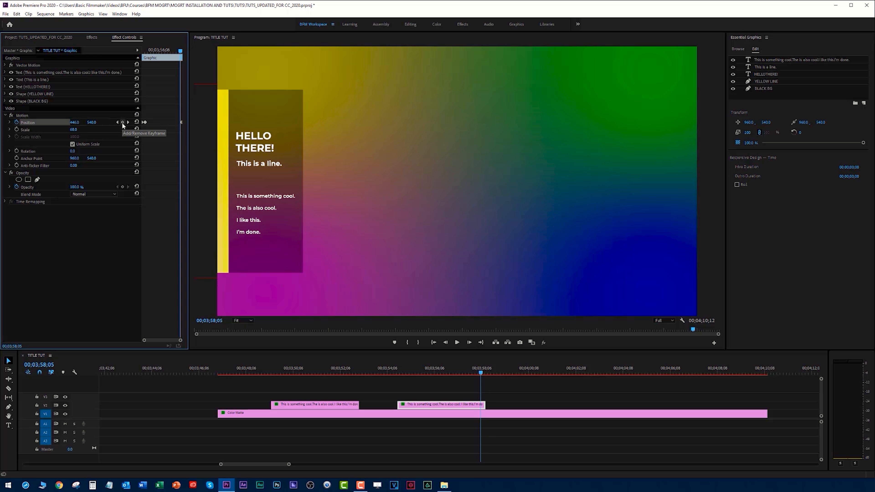
{"action": "left_click", "coordinate": [122, 122]}
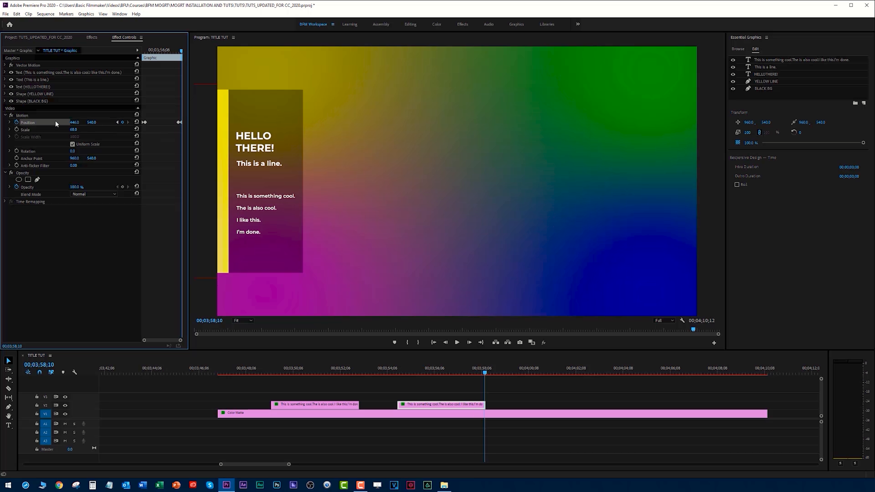
{"action": "left_click_drag", "start_coordinate": [75, 122], "coordinate": [3, 123]}
{"action": "left_click", "coordinate": [266, 372]}
{"action": "key", "text": "space"}
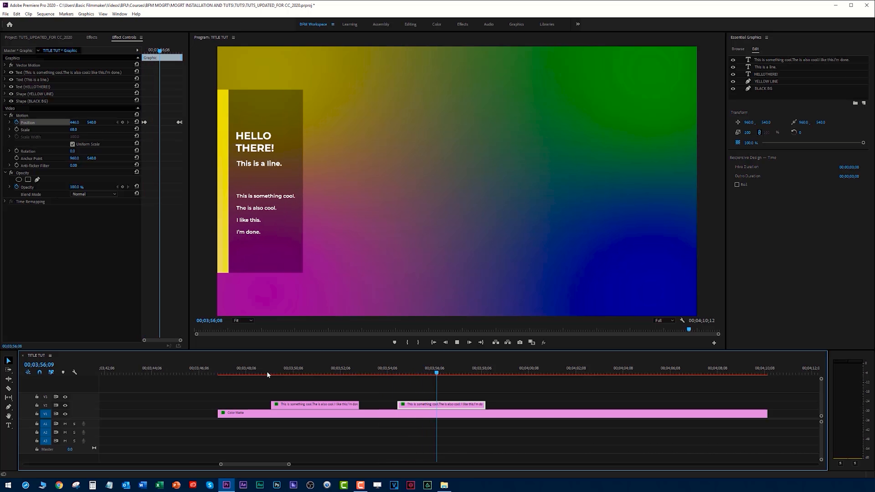
{"action": "key", "text": "space"}
Step: Place the original right-side graphic on track V3 directly above the left-side version, starting at 00;03;54;19
{"action": "left_click_drag", "start_coordinate": [398, 403], "coordinate": [399, 395]}
{"action": "key", "text": "shift+Left"}
{"action": "key", "text": "shift+Left"}
Step: Try changing the right-side graphic's Scale, including about 336, and undo each change
{"action": "left_click_drag", "start_coordinate": [74, 129], "coordinate": [166, 129]}
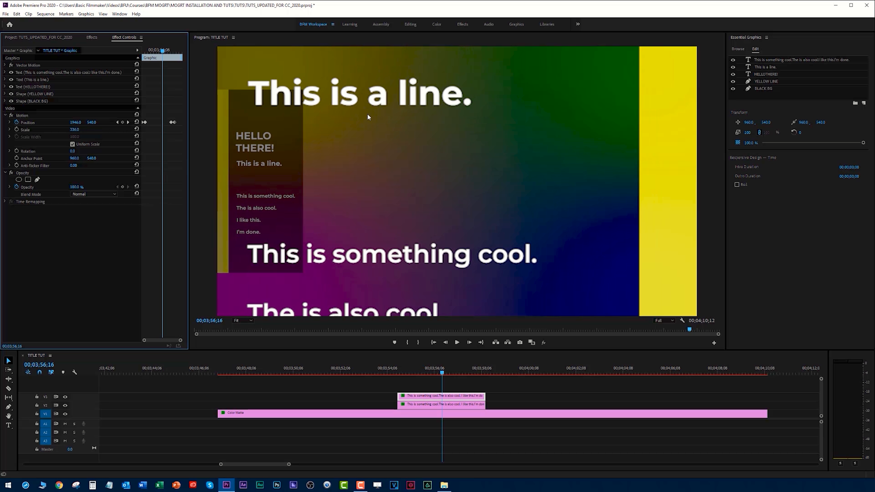
{"action": "key", "text": "ctrl+z"}
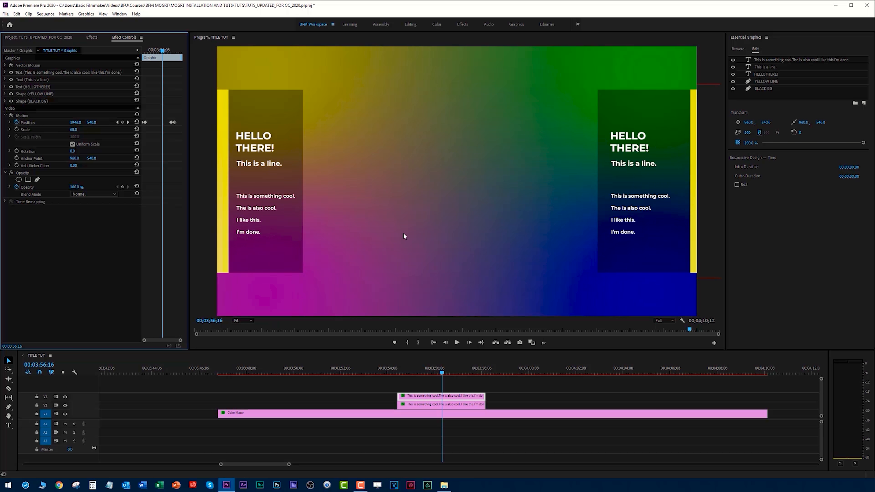
{"action": "left_click_drag", "start_coordinate": [73, 129], "coordinate": [86, 129]}
{"action": "key", "text": "ctrl+z"}
Step: Play and scrub through the stacked left and right graphics to compare their slide-in and slide-out animations
{"action": "left_click", "coordinate": [401, 371]}
{"action": "key", "text": "space"}
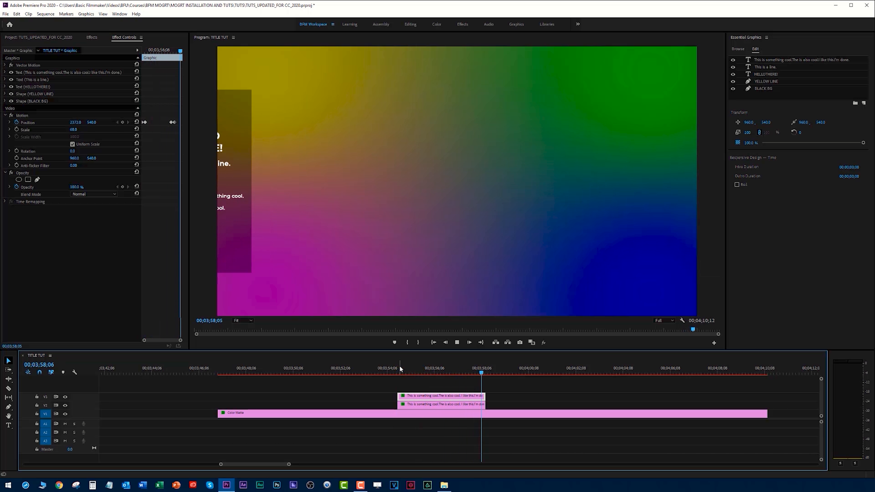
{"action": "left_click", "coordinate": [433, 369]}
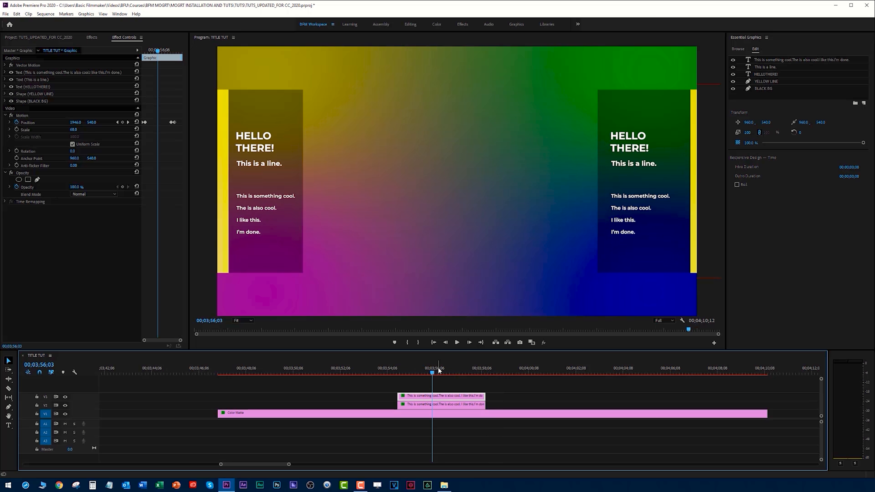
{"action": "left_click_drag", "start_coordinate": [405, 369], "coordinate": [426, 374]}
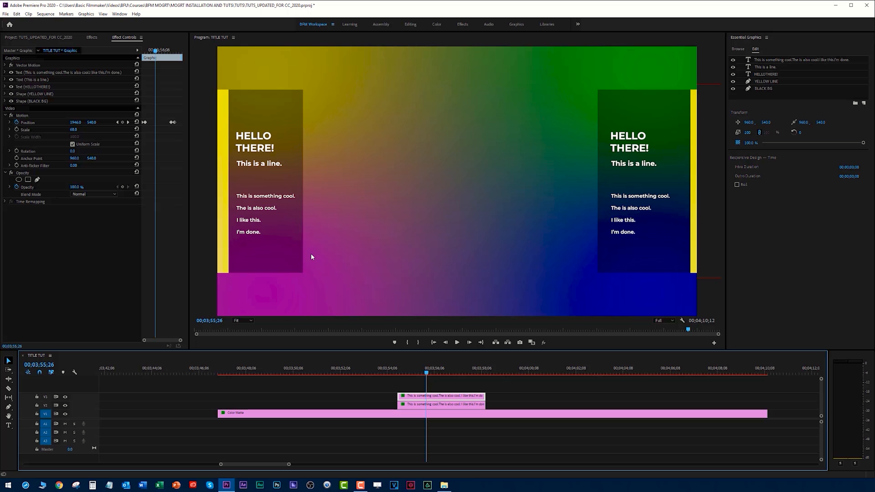
{"action": "left_click", "coordinate": [396, 368]}
{"action": "key", "text": "space"}
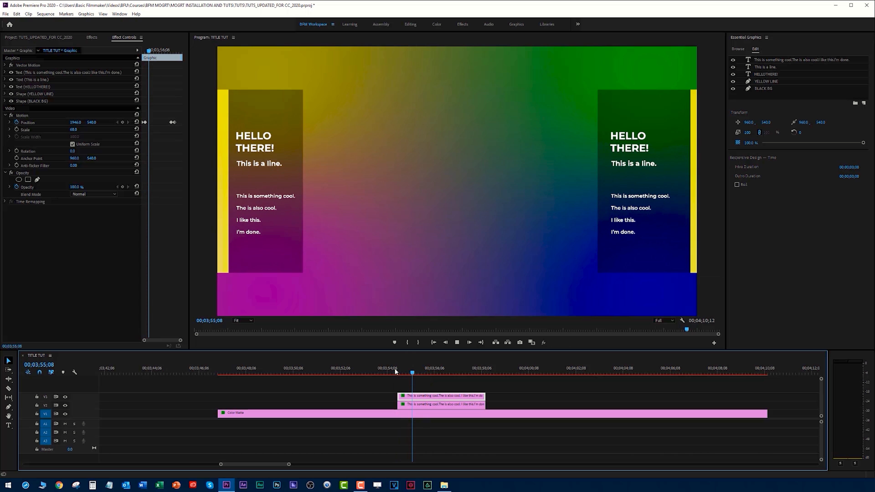
{"action": "key", "text": "space"}
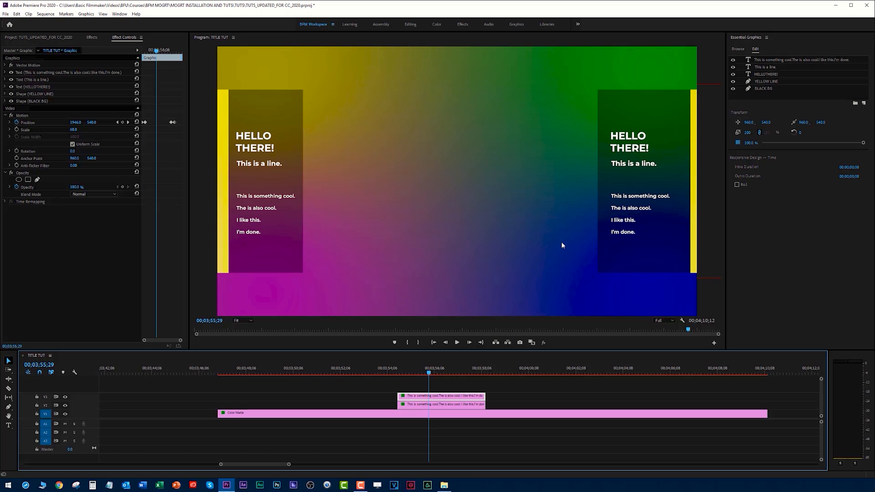
{"action": "left_click", "coordinate": [389, 370]}
{"action": "key", "text": "space"}
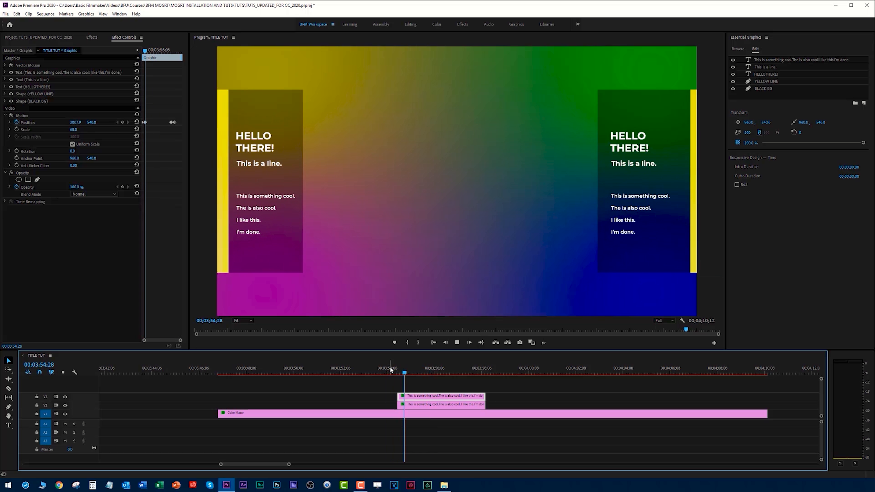
{"action": "key", "text": "space"}
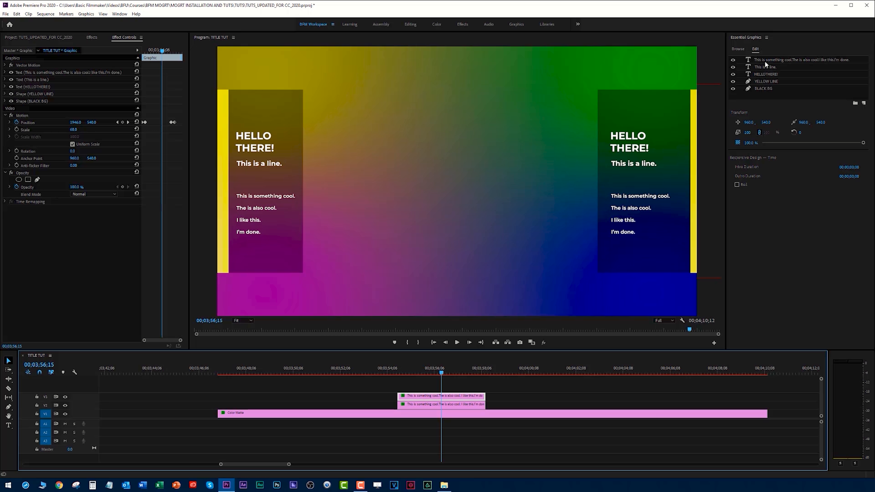
{"action": "left_click", "coordinate": [442, 371]}
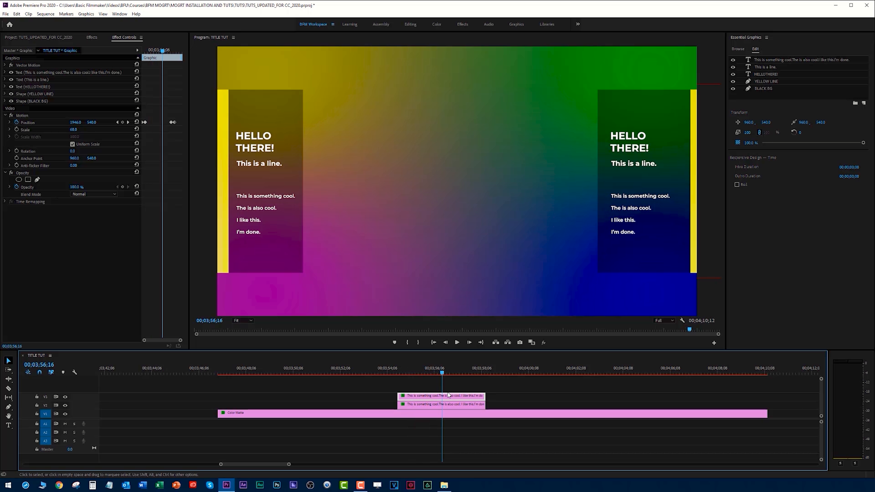
Step: Delete the right-side graphic from track V3, keeping only the left-side version on V2
{"action": "left_click", "coordinate": [431, 407]}
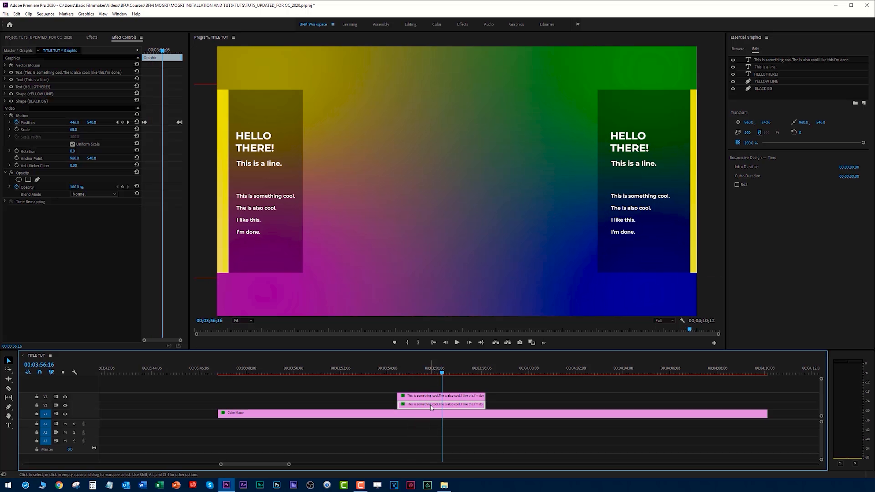
{"action": "key", "text": "Delete"}
{"action": "key", "text": "ctrl+z"}
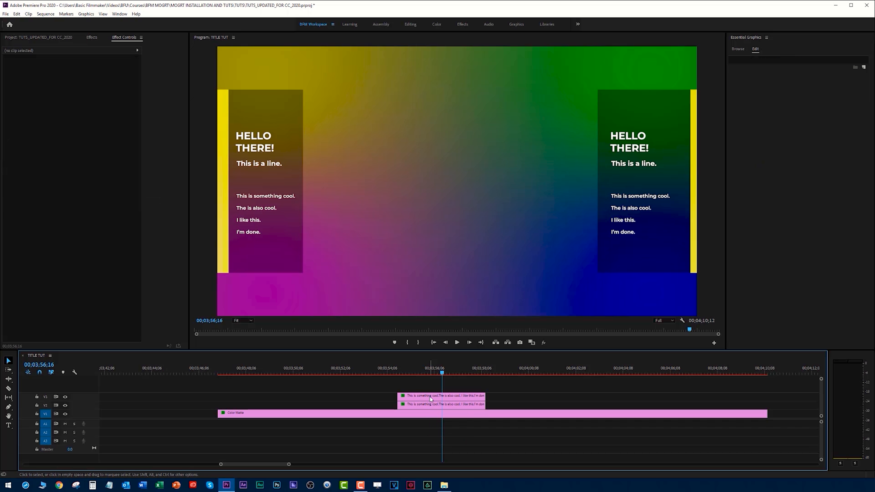
{"action": "left_click", "coordinate": [431, 399]}
{"action": "key", "text": "Delete"}
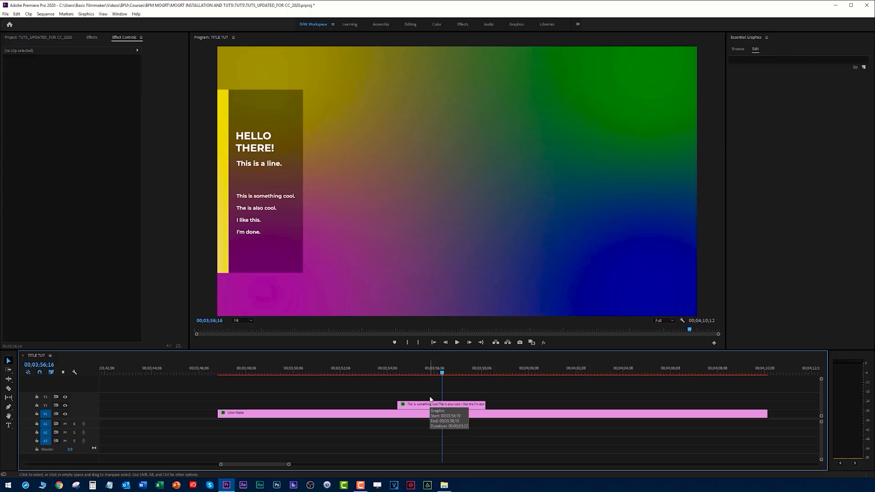
Step: Recolour the YELLOW LINE shape's fill by sampling the light blue of the program monitor's playhead marker
{"action": "left_click", "coordinate": [430, 404]}
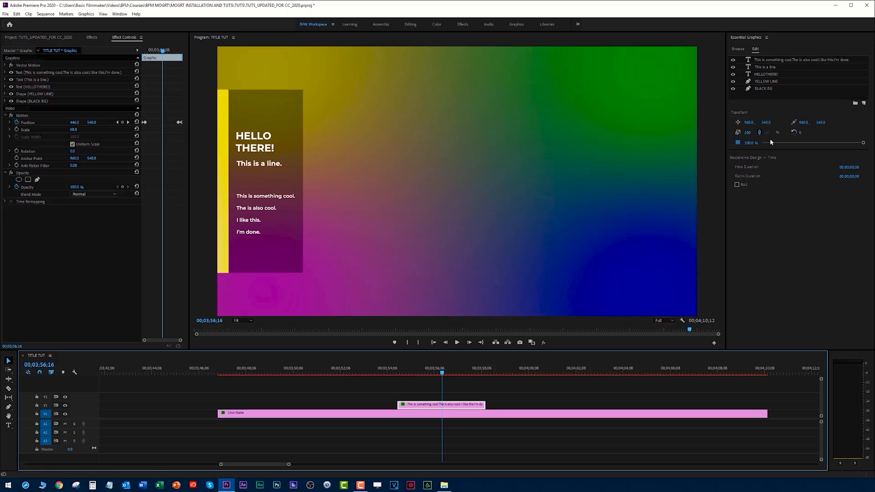
{"action": "left_click", "coordinate": [772, 83]}
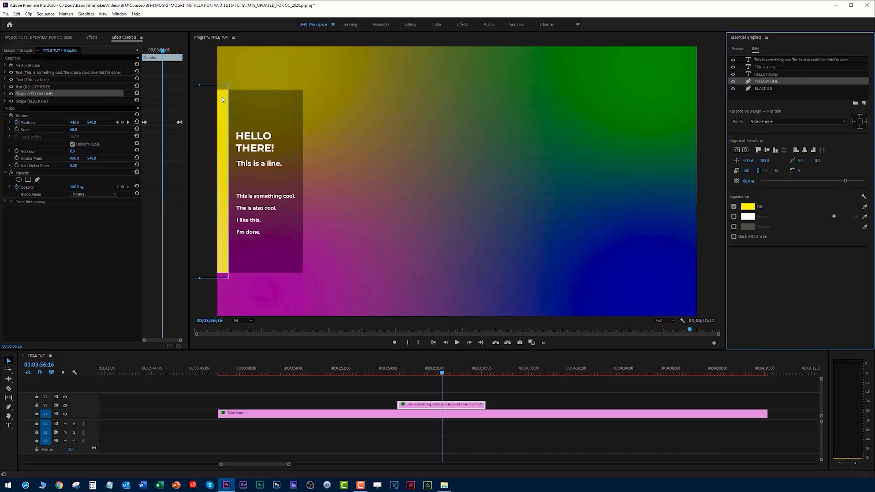
{"action": "left_click", "coordinate": [864, 208]}
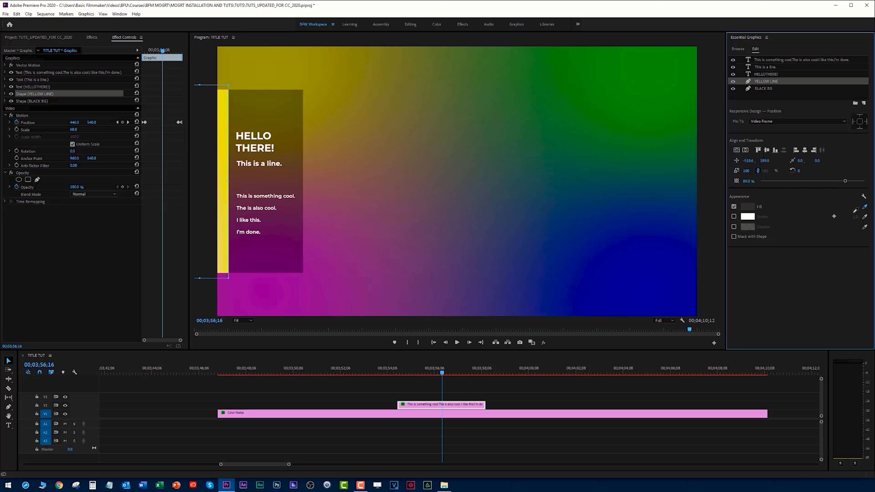
{"action": "left_click", "coordinate": [689, 330]}
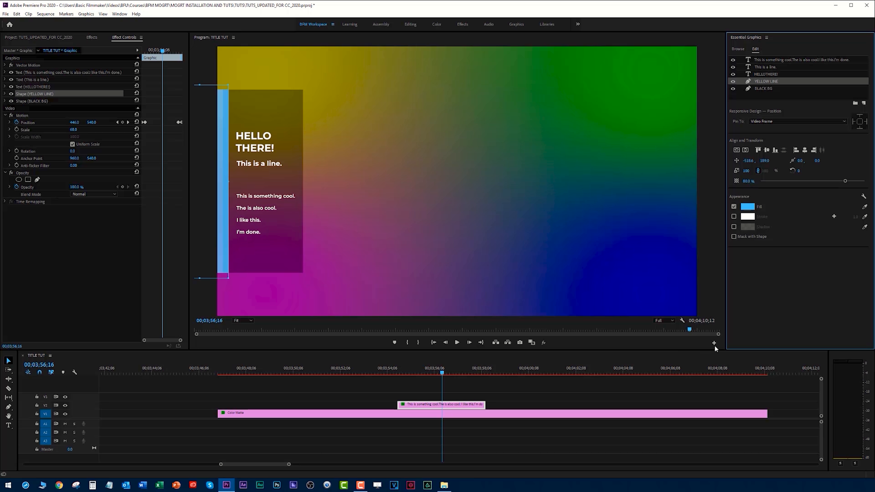
Step: Give the BLACK BG shape the same light blue fill and lower its opacity to 31.1%
{"action": "left_click", "coordinate": [768, 88]}
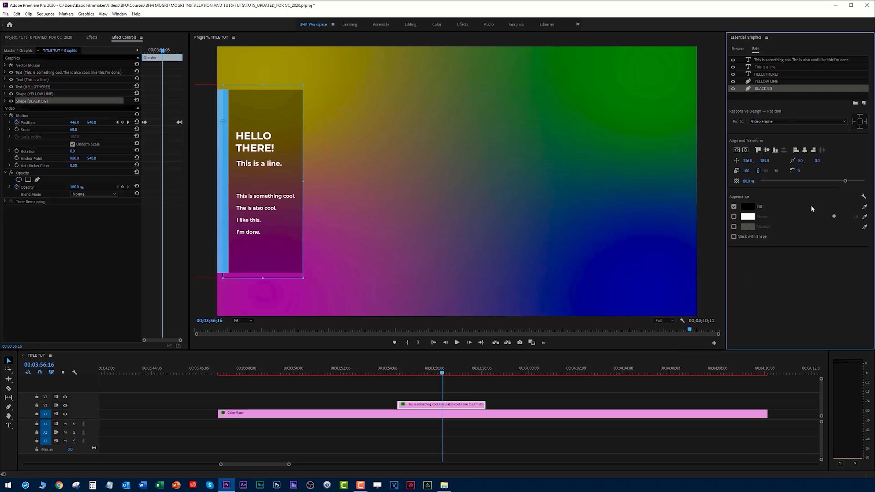
{"action": "left_click", "coordinate": [865, 208]}
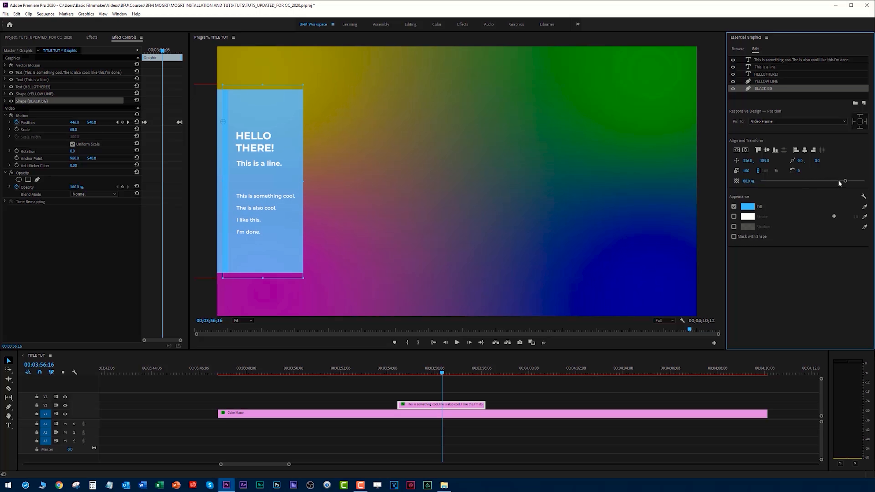
{"action": "left_click_drag", "start_coordinate": [835, 181], "coordinate": [792, 184]}
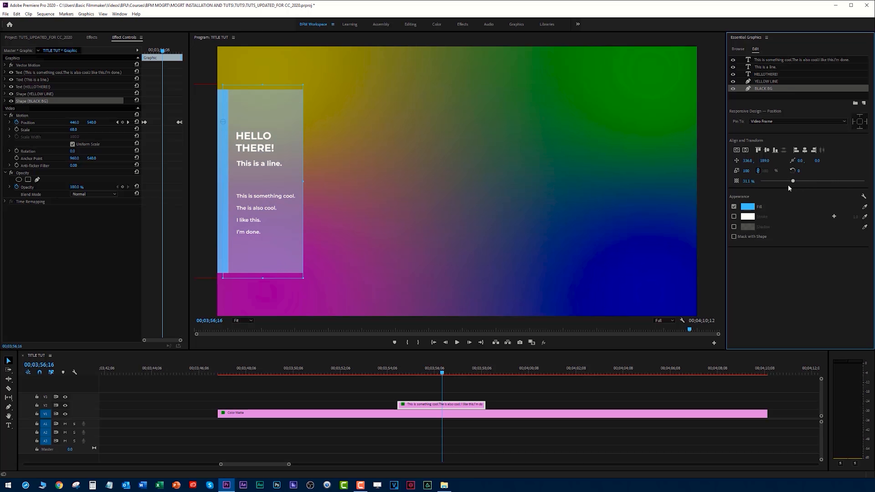
Step: Darken the body text's fill, and set the "This is a line." text's fill to black (000000)
{"action": "left_click", "coordinate": [445, 371]}
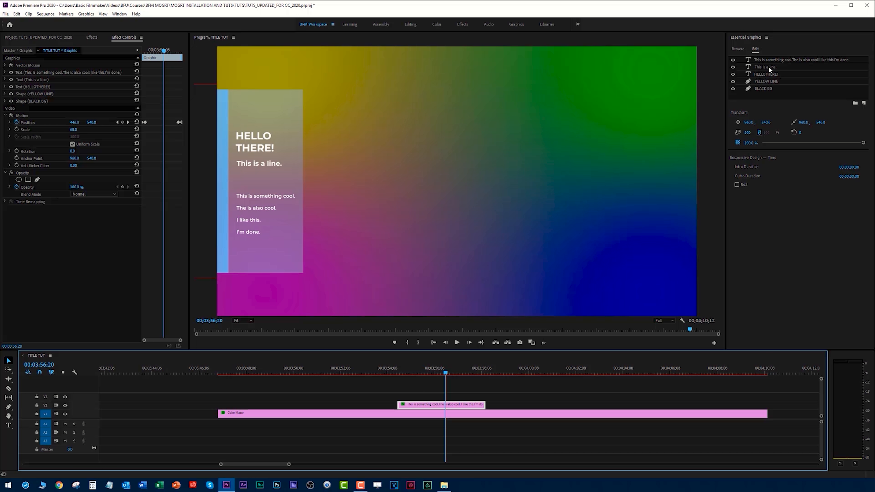
{"action": "left_click", "coordinate": [769, 58]}
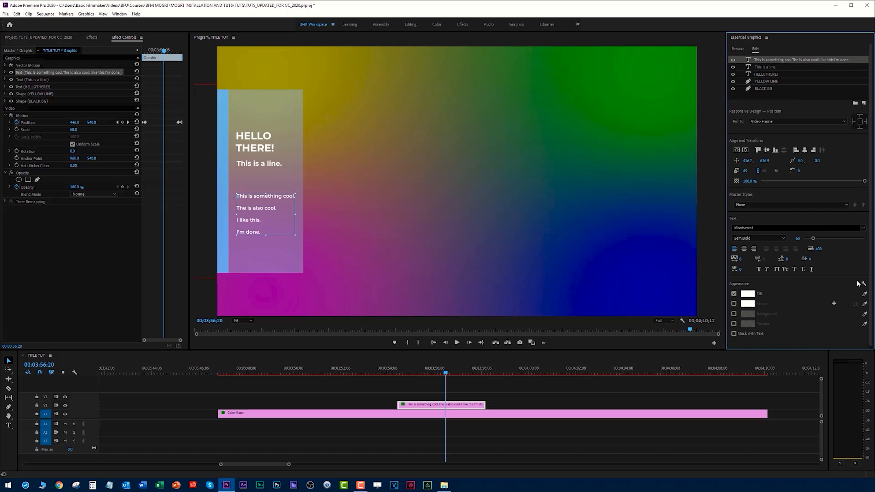
{"action": "left_click", "coordinate": [762, 68]}
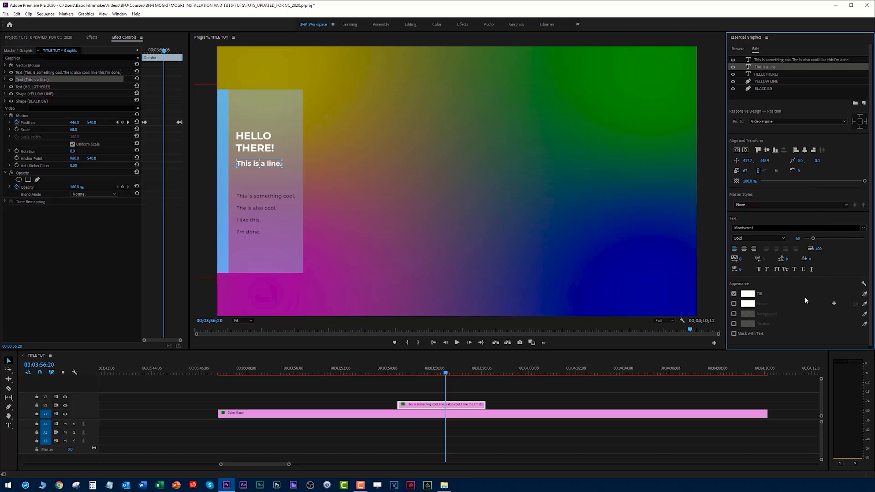
{"action": "left_click", "coordinate": [748, 293]}
{"action": "left_click", "coordinate": [237, 225]}
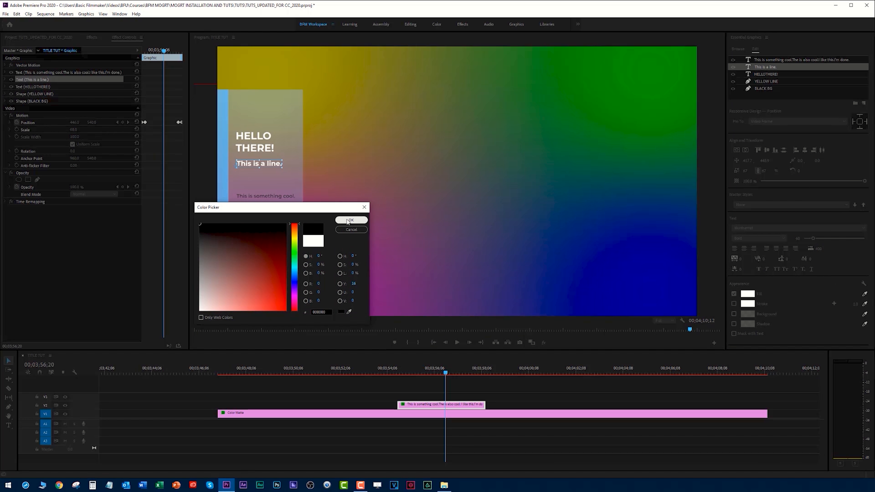
{"action": "left_click", "coordinate": [349, 220]}
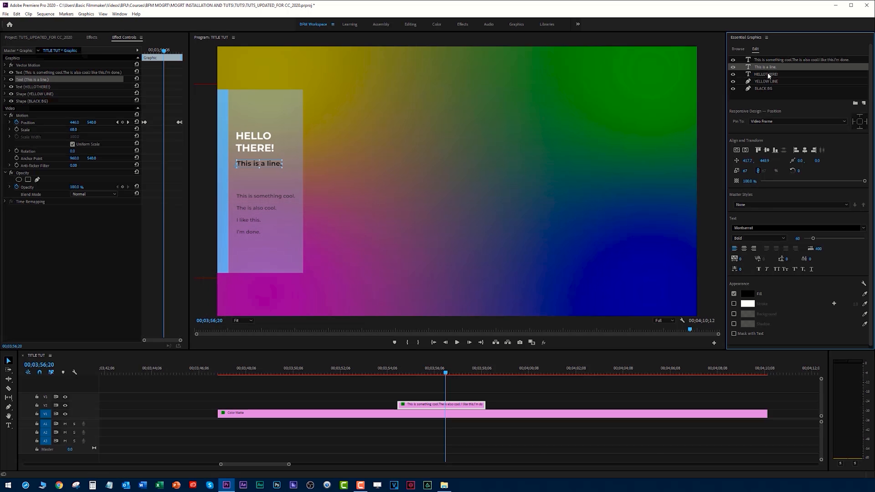
Step: Give the four-line body text a pure black fill (000000) and Bold style, and play the title from its start
{"action": "left_click", "coordinate": [772, 60]}
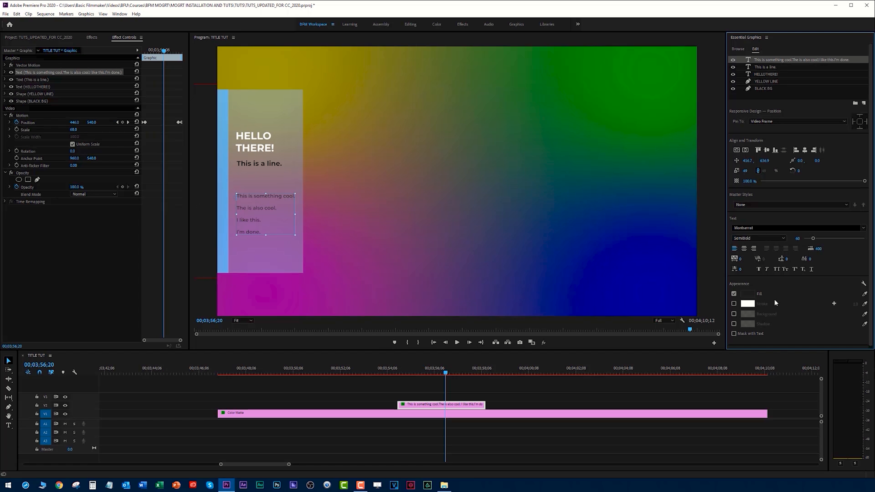
{"action": "left_click", "coordinate": [747, 294]}
{"action": "left_click_drag", "start_coordinate": [217, 252], "coordinate": [200, 224]}
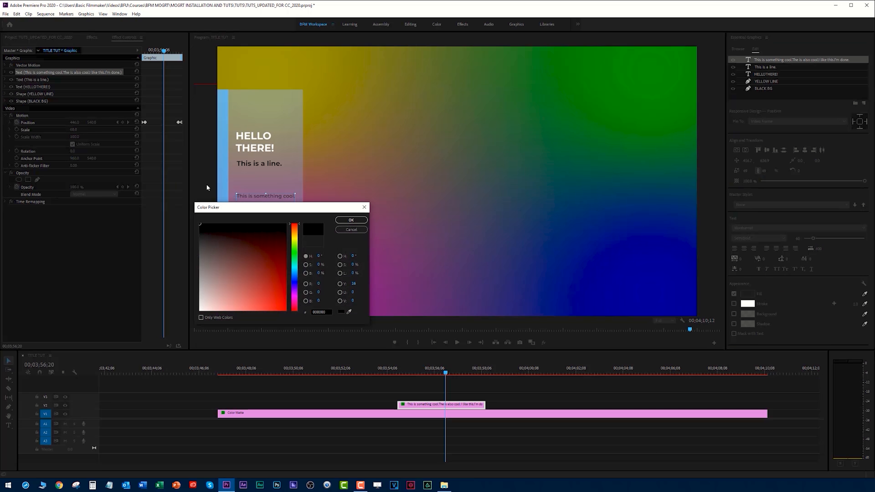
{"action": "left_click", "coordinate": [352, 221]}
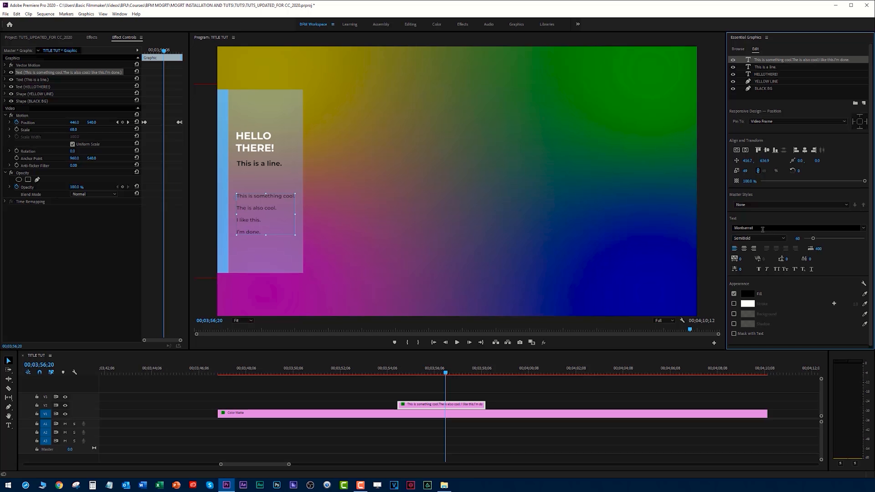
{"action": "left_click", "coordinate": [764, 238]}
{"action": "left_click", "coordinate": [750, 269]}
{"action": "left_click", "coordinate": [476, 376]}
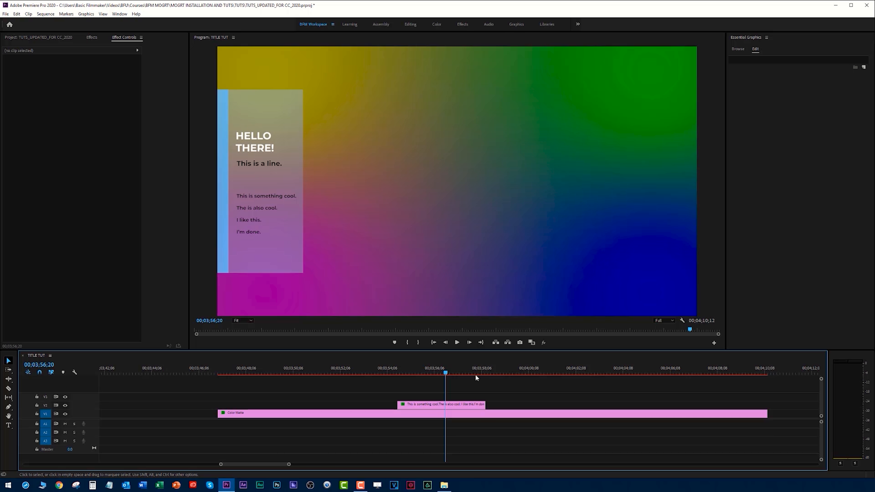
{"action": "left_click", "coordinate": [397, 372]}
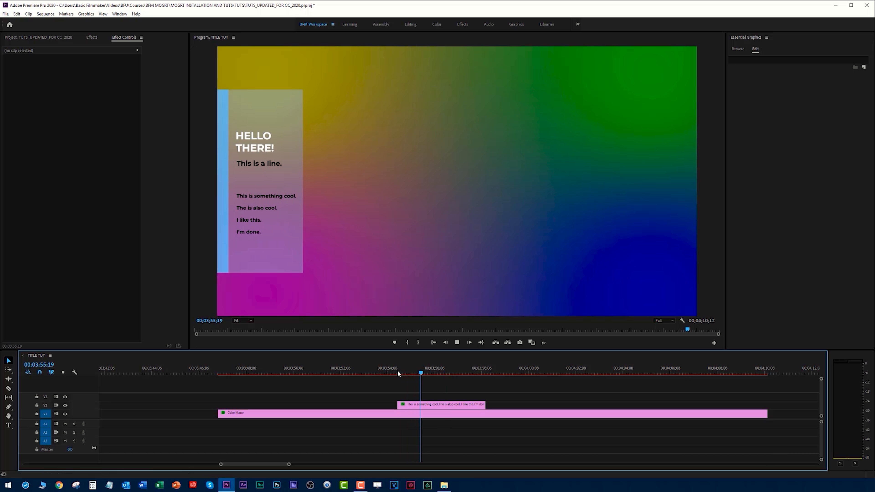
{"action": "key", "text": "space"}
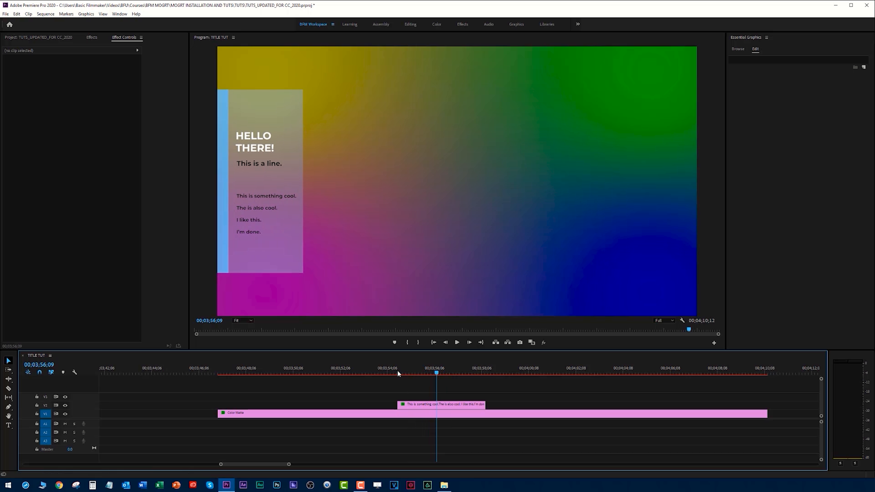
Step: Spread the texts out over the panel, with the heading higher and the other two lower, and play the animation from its start
{"action": "left_click", "coordinate": [254, 146]}
{"action": "left_click_drag", "start_coordinate": [254, 146], "coordinate": [263, 128]}
{"action": "left_click", "coordinate": [261, 166]}
{"action": "left_click_drag", "start_coordinate": [262, 170], "coordinate": [257, 225]}
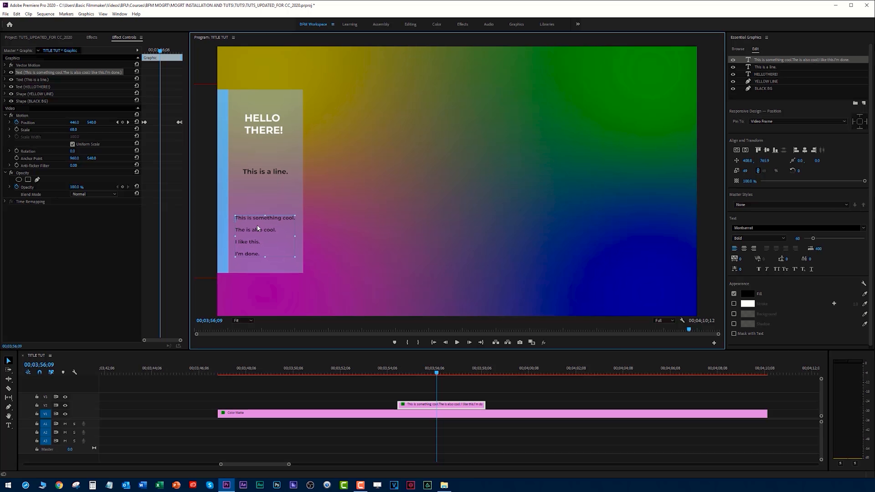
{"action": "left_click", "coordinate": [395, 368]}
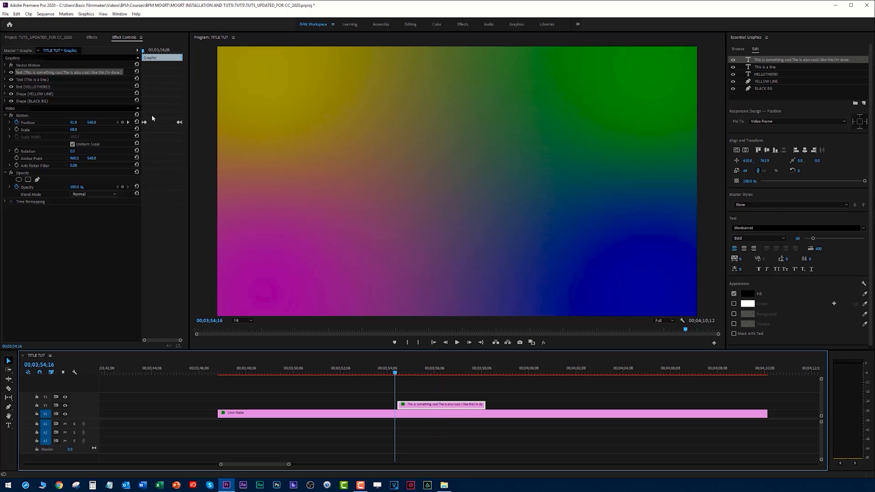
{"action": "key", "text": "space"}
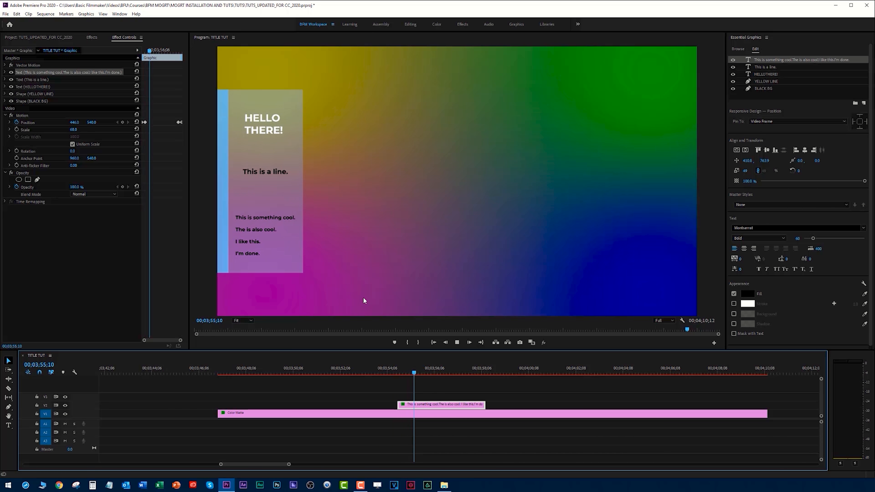
{"action": "key", "text": "space"}
Step: Stack the HELLO THERE! heading, "This is a line." and the body text closely together in the panel's upper half
{"action": "left_click_drag", "start_coordinate": [275, 131], "coordinate": [248, 167]}
{"action": "left_click", "coordinate": [249, 172]}
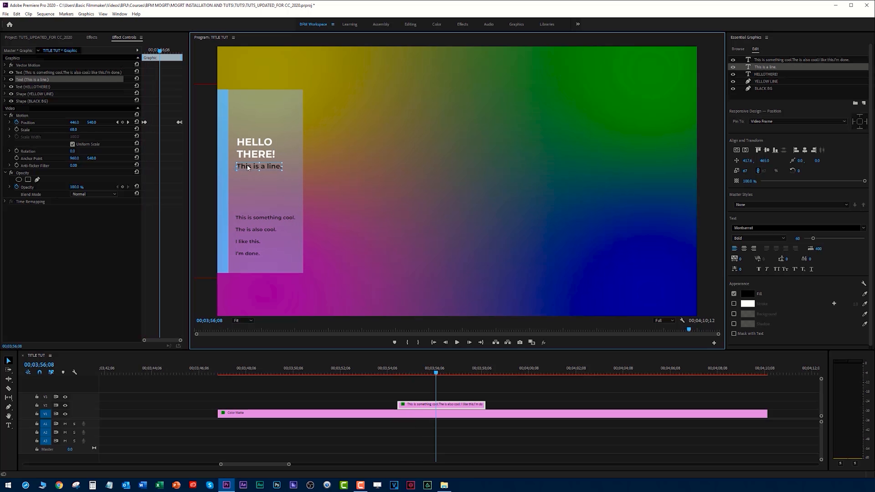
{"action": "left_click_drag", "start_coordinate": [253, 219], "coordinate": [255, 180]}
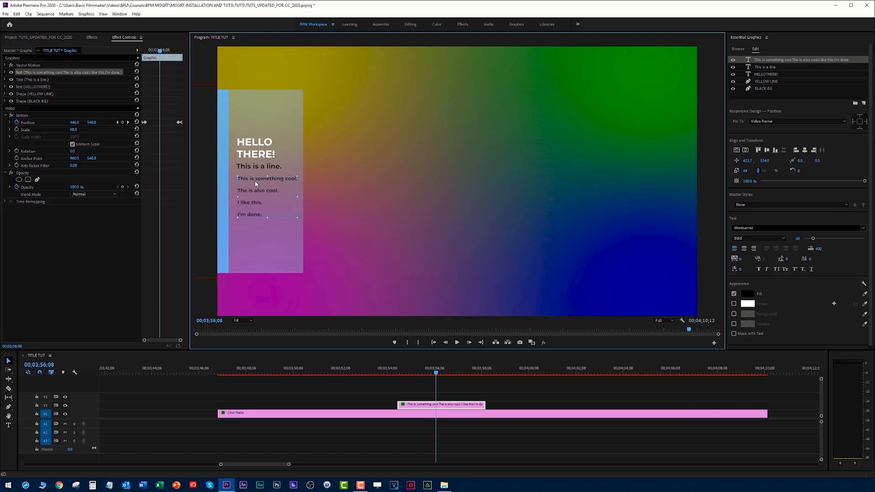
Step: Delete the last three lines of the body text, keeping only "This is something cool."
{"action": "double_click", "coordinate": [268, 203]}
{"action": "left_click_drag", "start_coordinate": [263, 214], "coordinate": [232, 189]}
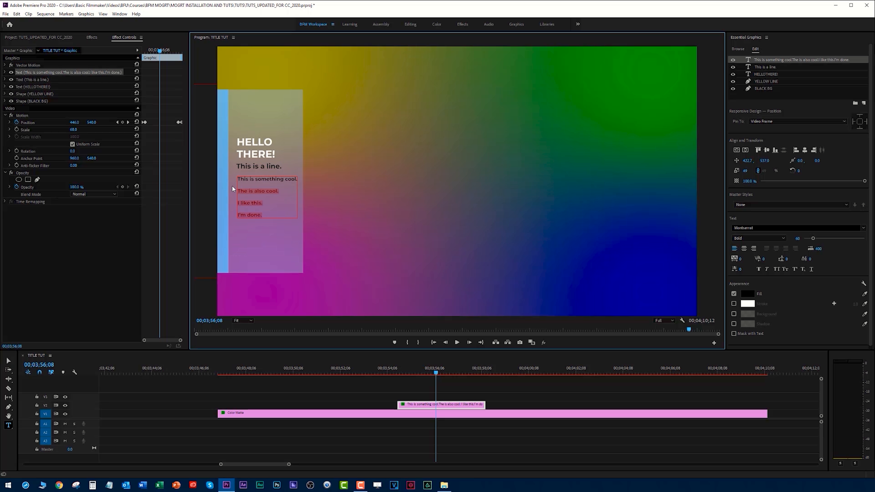
{"action": "key", "text": "BackSpace"}
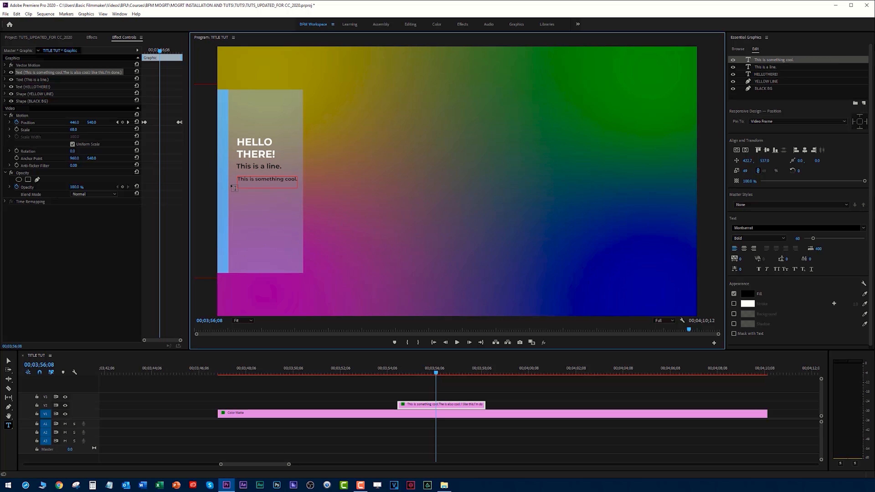
{"action": "left_click", "coordinate": [8, 360]}
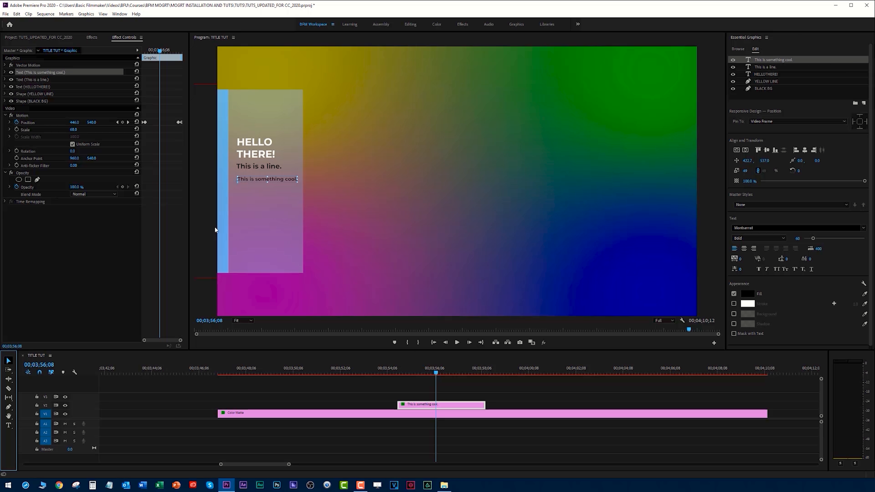
Step: Shrink the YELLOW LINE and BLACK BG shapes together from above and below to fit around the texts, and play the animation
{"action": "left_click_drag", "start_coordinate": [328, 71], "coordinate": [203, 98]}
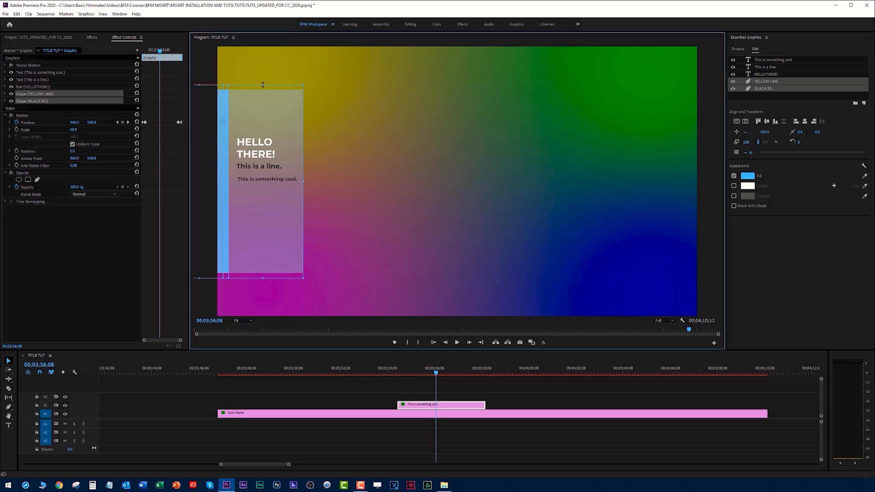
{"action": "left_click_drag", "start_coordinate": [262, 86], "coordinate": [263, 134]}
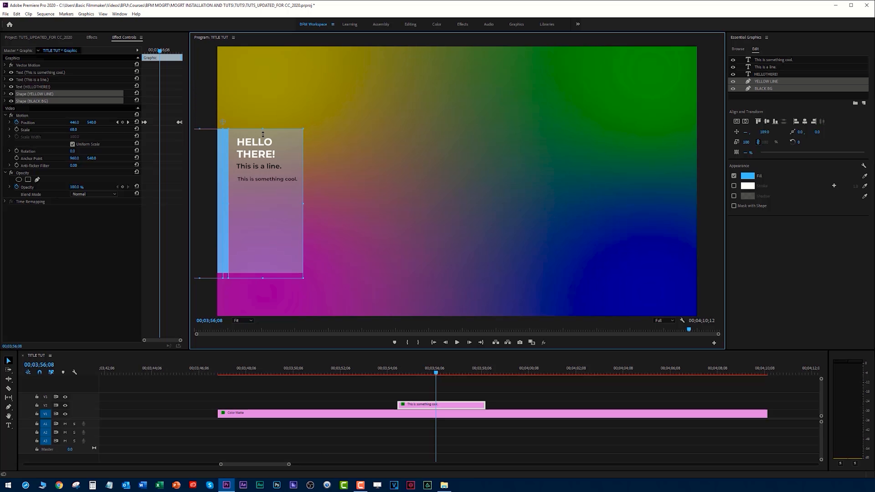
{"action": "left_click_drag", "start_coordinate": [263, 278], "coordinate": [263, 188]}
{"action": "left_click", "coordinate": [396, 370]}
{"action": "key", "text": "space"}
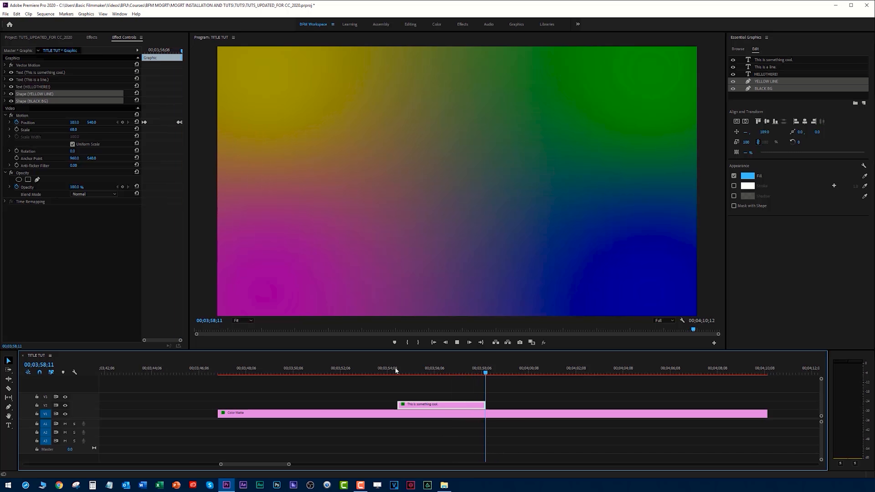
Step: Pull the YELLOW LINE and BLACK BG shapes off the text toward the frame's middle, and delete the whole graphic from track V2
{"action": "left_click", "coordinate": [435, 370]}
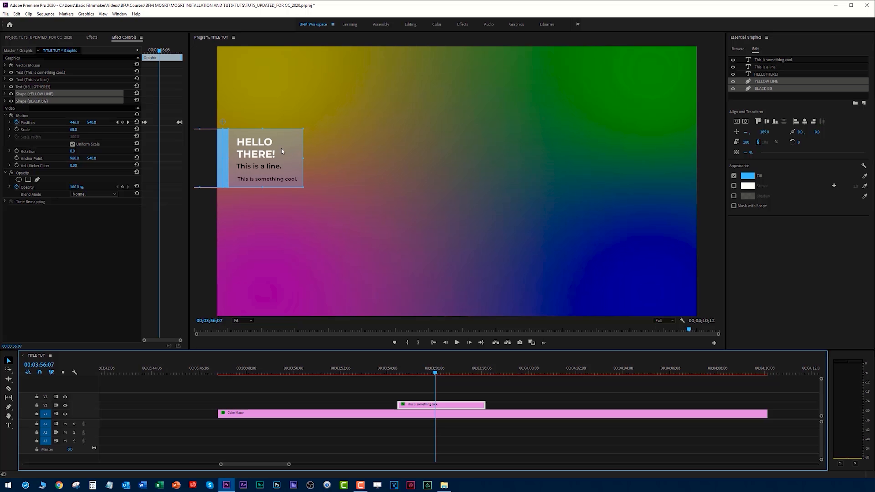
{"action": "left_click_drag", "start_coordinate": [281, 151], "coordinate": [427, 158]}
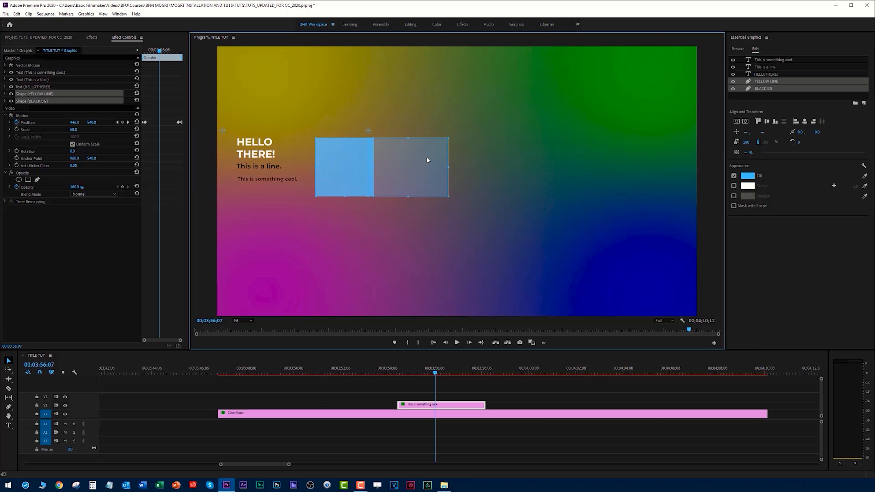
{"action": "left_click", "coordinate": [410, 407]}
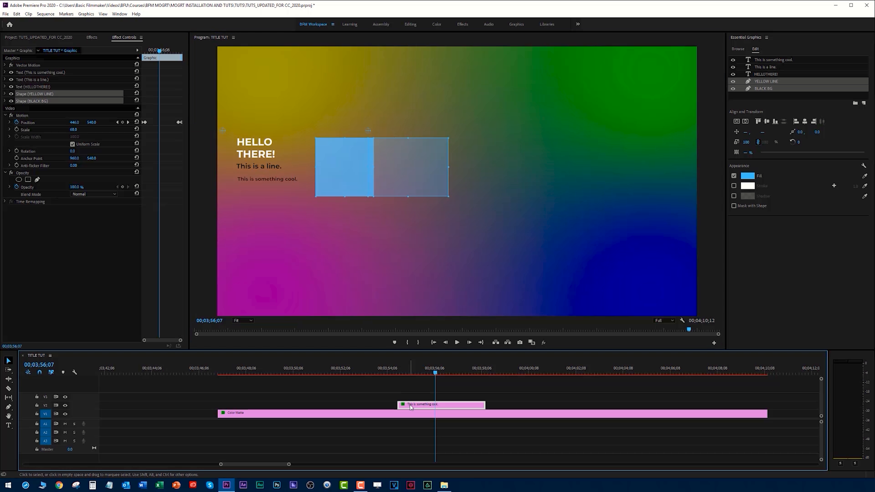
{"action": "key", "text": "Delete"}
Step: Create a new text graphic reading FROM SCRATCH at about 00;03;56;02 over the colour background
{"action": "left_click", "coordinate": [431, 372]}
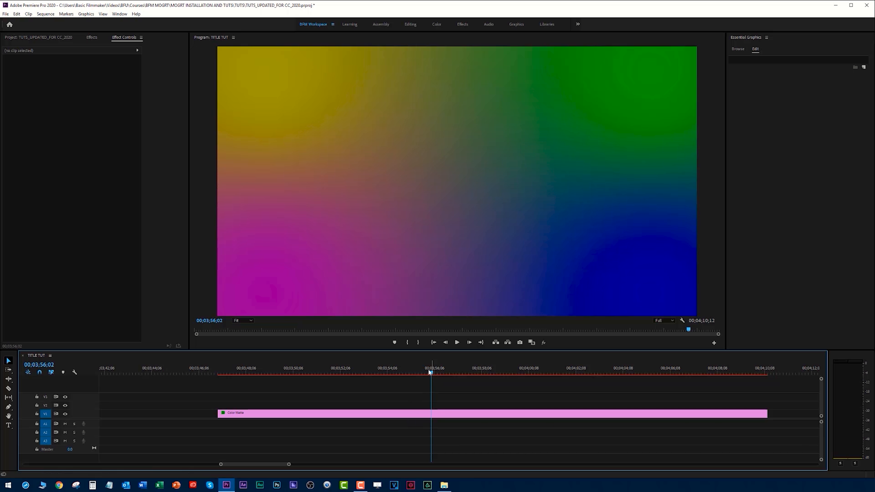
{"action": "left_click", "coordinate": [8, 427]}
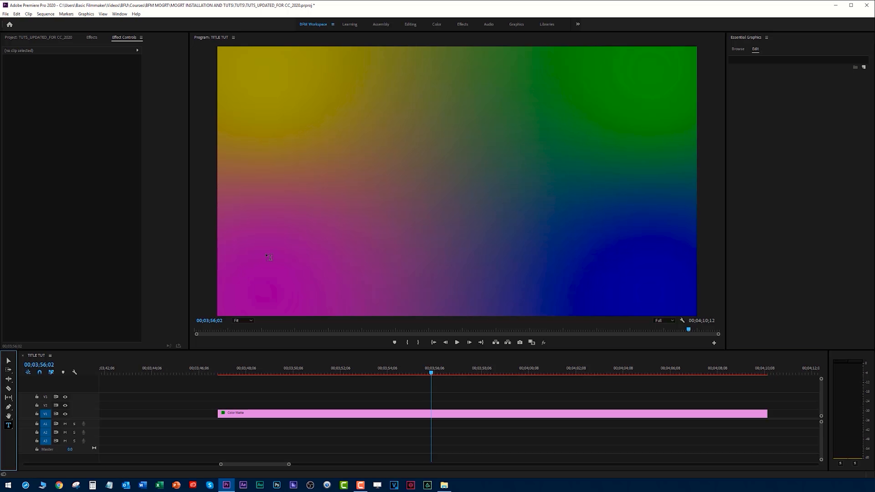
{"action": "left_click", "coordinate": [396, 148]}
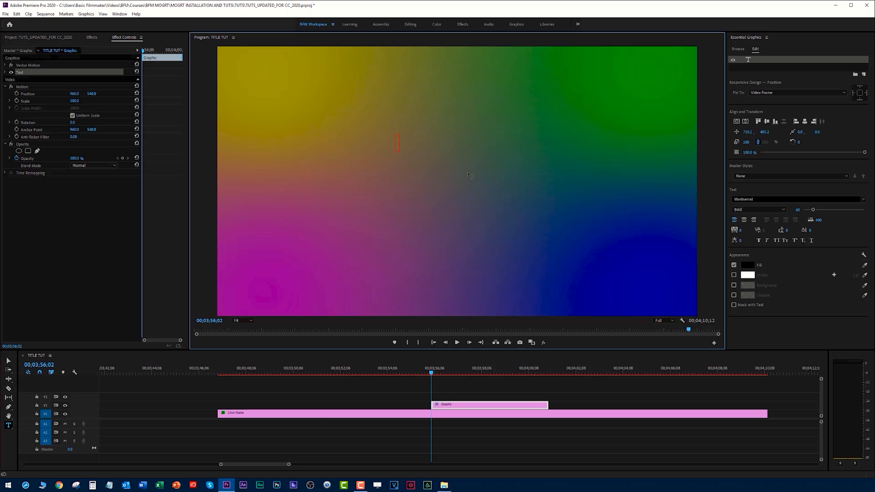
{"action": "type", "text": "FROM SCRAT"}
{"action": "type", "text": "CJ"}
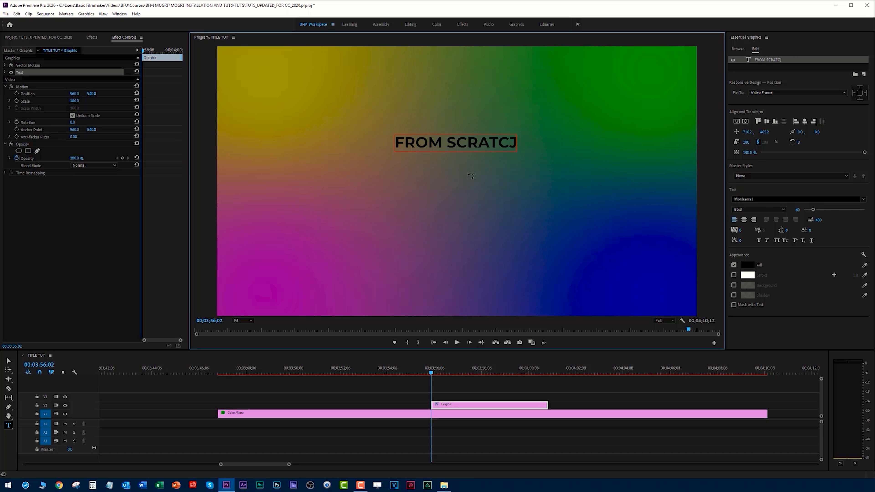
{"action": "key", "text": "BackSpace"}
{"action": "type", "text": "H"}
Step: Enlarge the FROM SCRATCH text to about 155% near the frame's upper middle, and fill it white by sampling the white stroke swatch
{"action": "left_click", "coordinate": [8, 360]}
{"action": "left_click_drag", "start_coordinate": [440, 148], "coordinate": [393, 108]}
{"action": "mouse_move", "coordinate": [475, 114]}
{"action": "left_mouse_down"}
{"action": "mouse_move", "coordinate": [495, 123]}
{"action": "mouse_move", "coordinate": [481, 110]}
{"action": "left_mouse_up"}
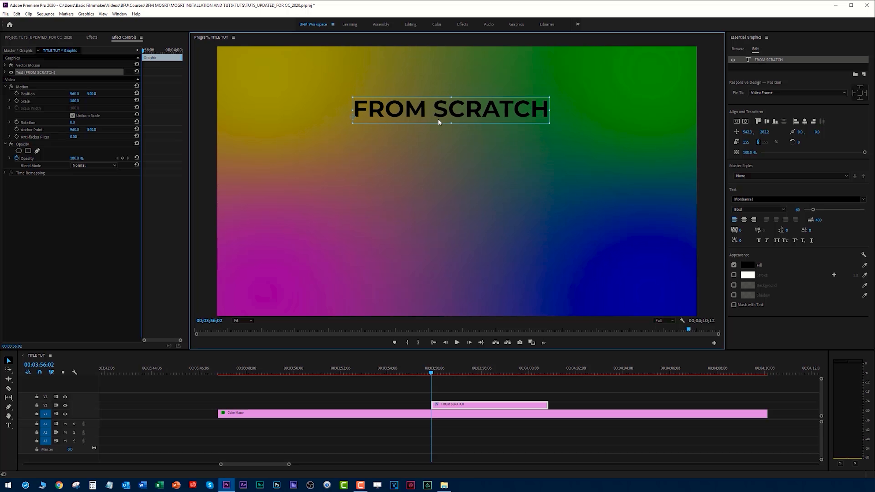
{"action": "left_click_drag", "start_coordinate": [433, 114], "coordinate": [442, 107]}
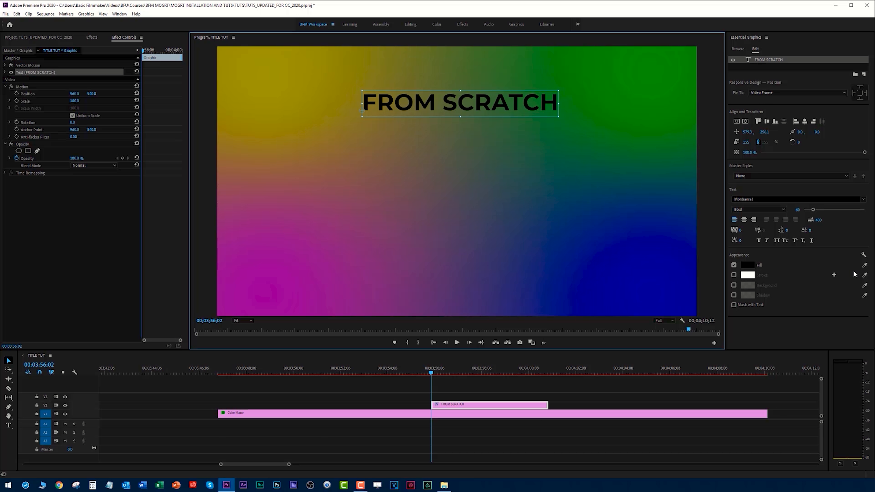
{"action": "left_click", "coordinate": [865, 266]}
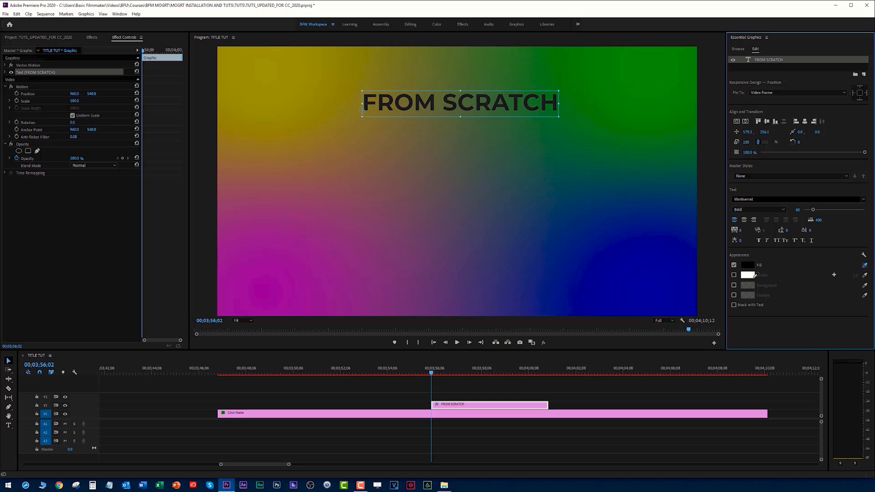
{"action": "left_click", "coordinate": [751, 275]}
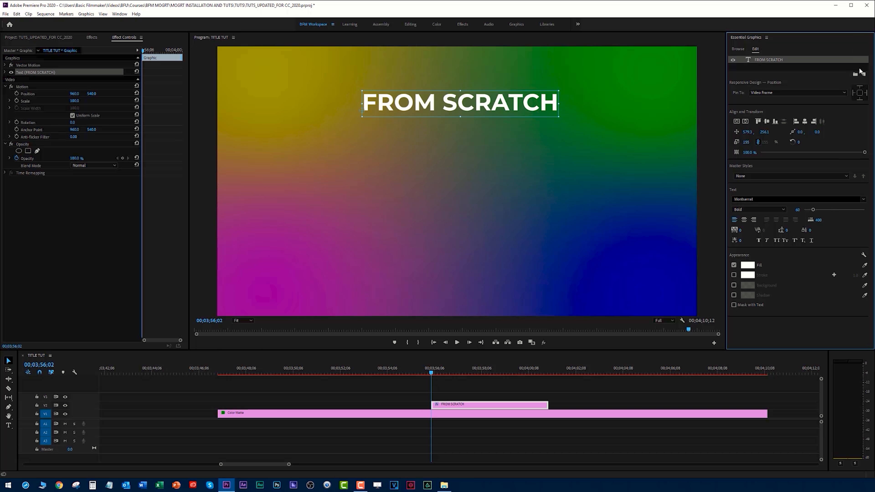
Step: Add a rectangle shape layer to the FROM SCRATCH graphic
{"action": "left_click", "coordinate": [863, 75]}
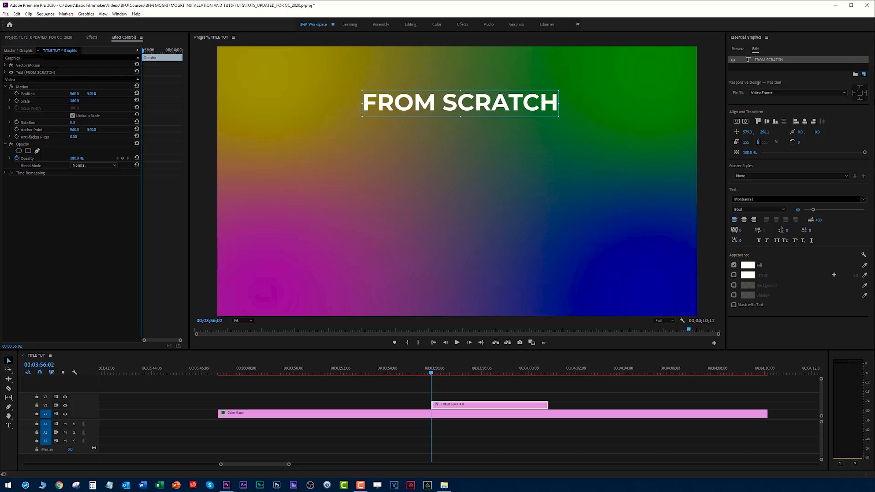
{"action": "left_click", "coordinate": [870, 99]}
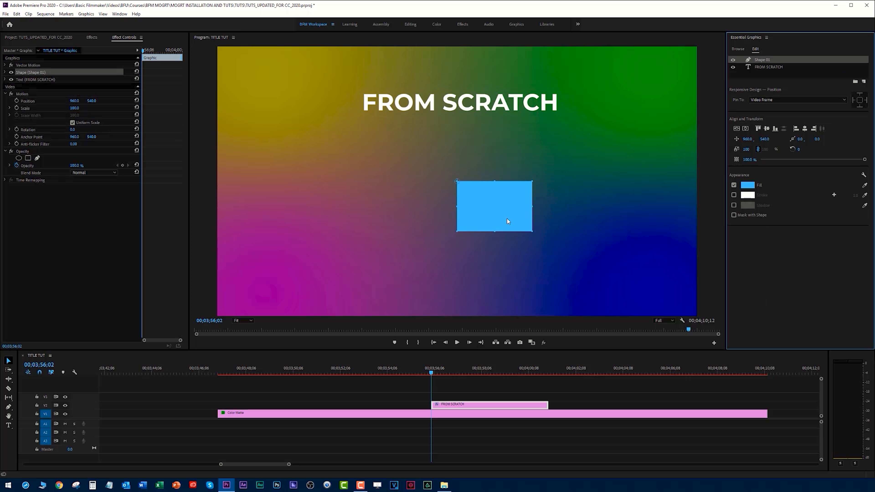
Step: Move the blue rectangle up over the FROM SCRATCH text, place its layer beneath the text, and fill it dark grey by sampling the interface background
{"action": "left_click_drag", "start_coordinate": [506, 221], "coordinate": [518, 131]}
{"action": "left_click_drag", "start_coordinate": [764, 71], "coordinate": [765, 73]}
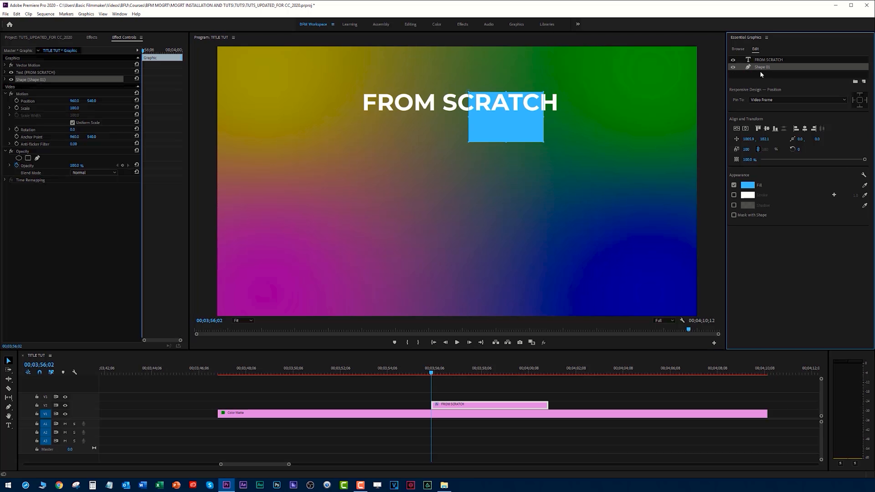
{"action": "left_click", "coordinate": [864, 185]}
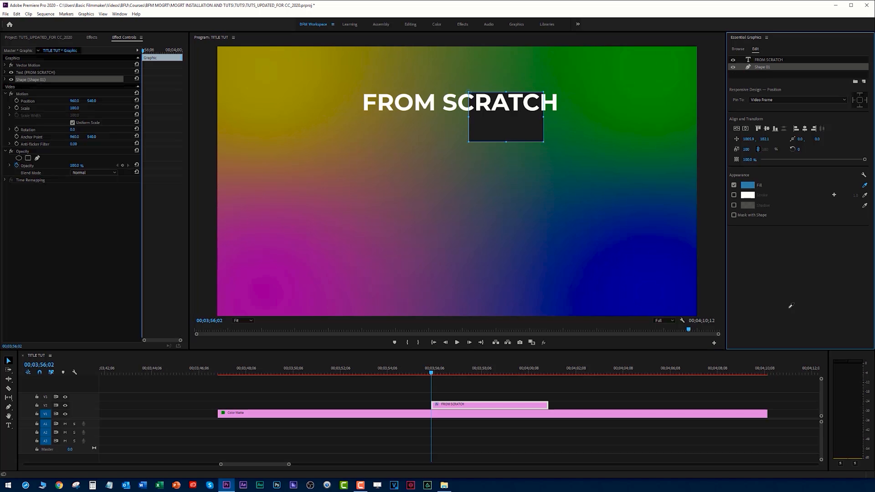
Step: Reposition and resize the dark rectangle so it frames the FROM SCRATCH text with a margin on every side
{"action": "left_click_drag", "start_coordinate": [518, 127], "coordinate": [574, 105]}
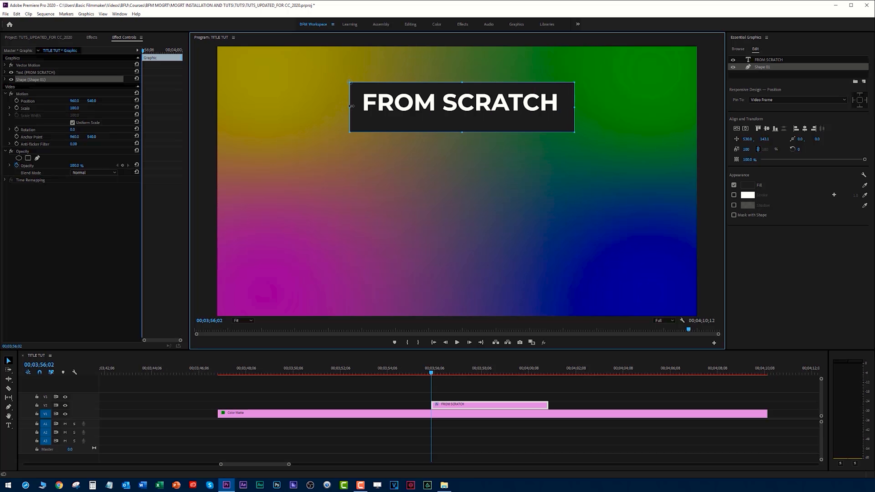
{"action": "left_click_drag", "start_coordinate": [349, 107], "coordinate": [343, 107]}
{"action": "left_click_drag", "start_coordinate": [459, 132], "coordinate": [460, 123]}
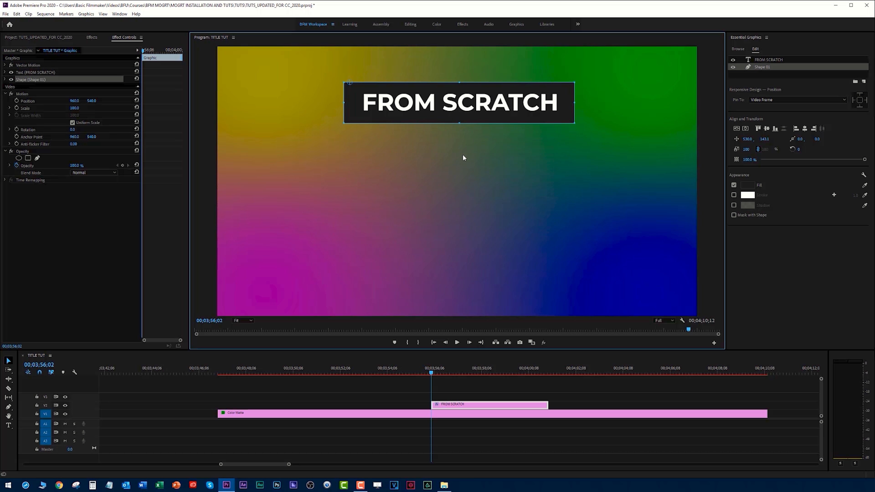
Step: Add a white stroke to the dark rectangle and set its width to 3
{"action": "left_click", "coordinate": [733, 195]}
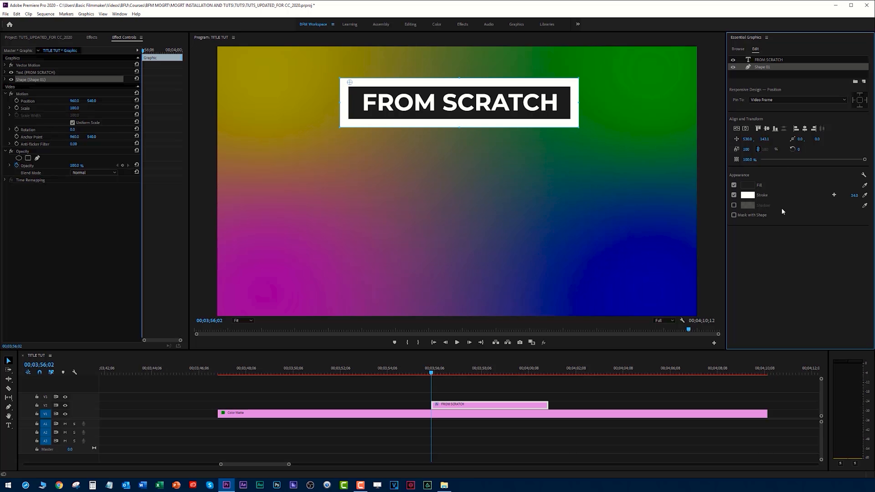
{"action": "left_click_drag", "start_coordinate": [853, 195], "coordinate": [840, 199]}
{"action": "left_click", "coordinate": [841, 195]}
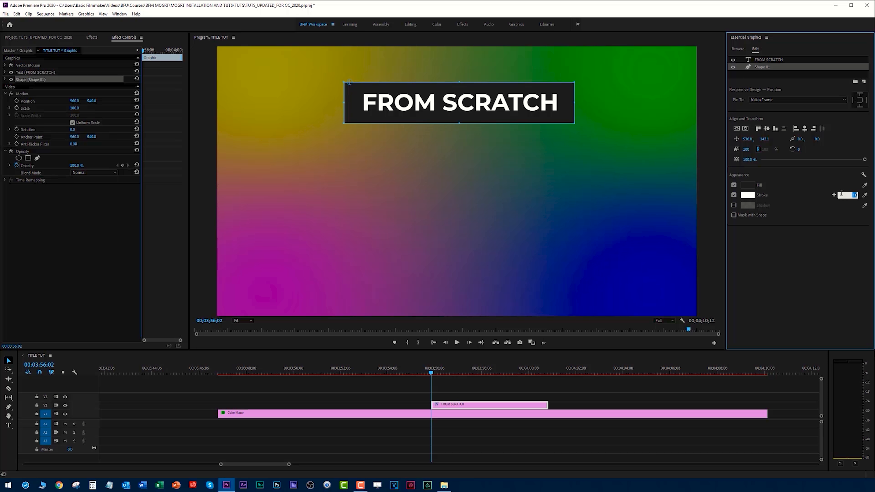
{"action": "type", "text": "3"}
{"action": "key", "text": "Return"}
{"action": "left_click", "coordinate": [576, 203]}
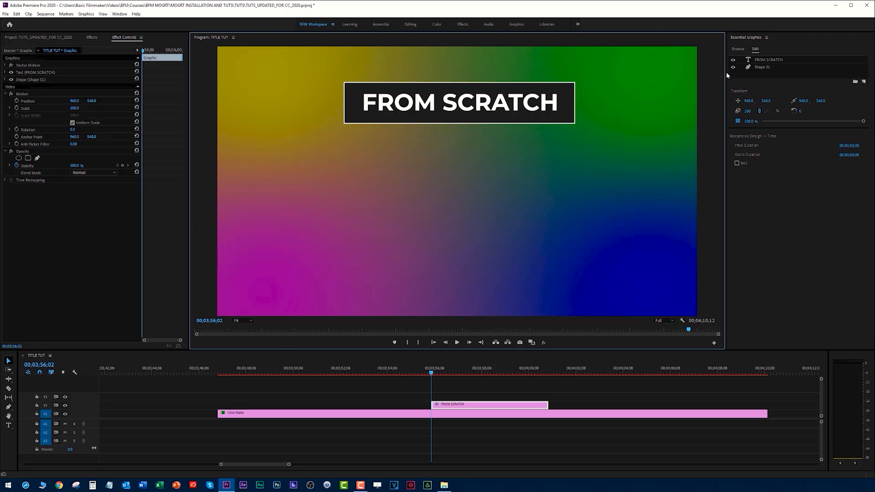
Step: Copy and paste the outlined rectangle, place the copy just below the original, and stretch it down to make a tall box
{"action": "left_click", "coordinate": [762, 68]}
{"action": "right_click", "coordinate": [762, 67]}
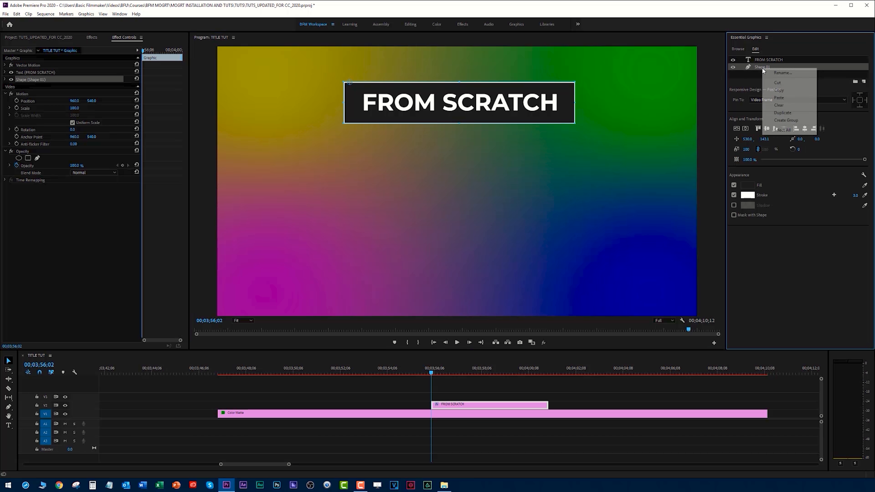
{"action": "left_click", "coordinate": [778, 90]}
{"action": "right_click", "coordinate": [762, 67]}
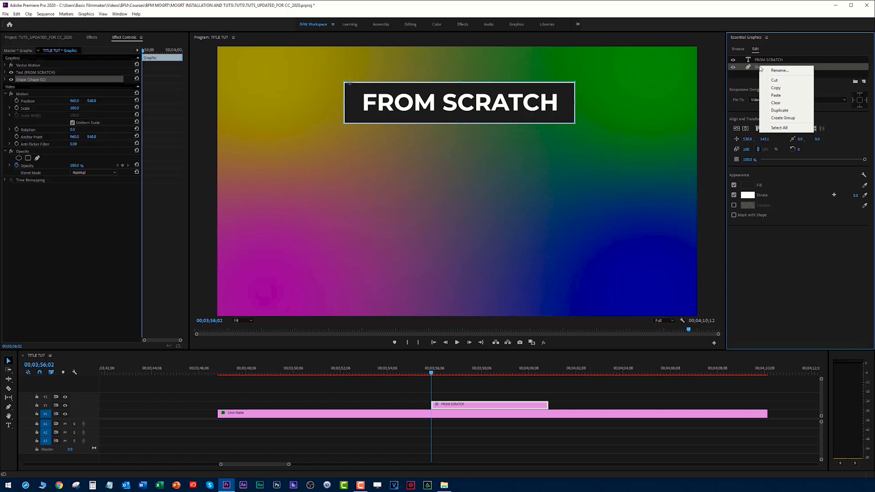
{"action": "left_click", "coordinate": [775, 98]}
{"action": "left_click_drag", "start_coordinate": [483, 104], "coordinate": [487, 149]}
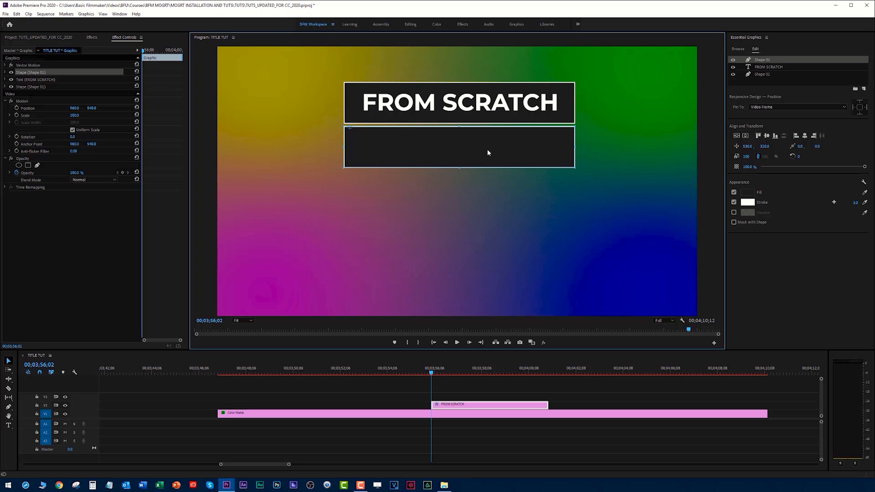
{"action": "left_click_drag", "start_coordinate": [460, 168], "coordinate": [465, 276]}
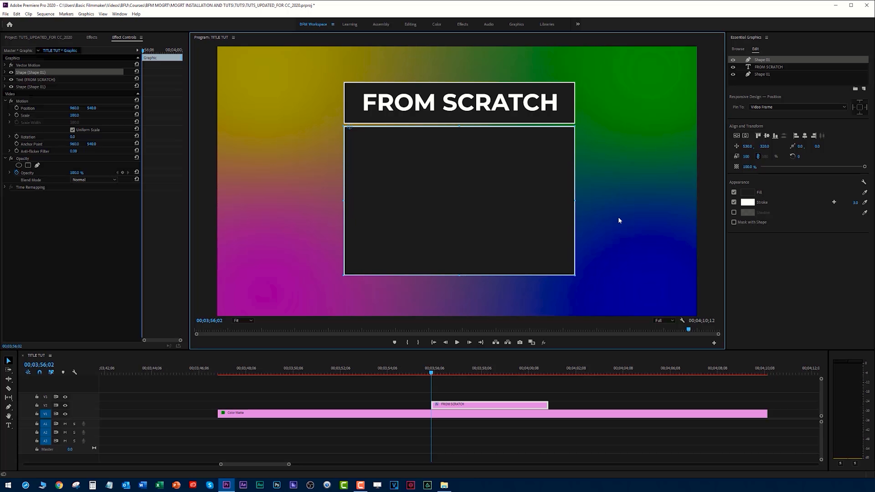
Step: Copy and paste the FROM SCRATCH text layer within the same graphic
{"action": "left_click", "coordinate": [763, 66]}
{"action": "right_click", "coordinate": [762, 67]}
{"action": "left_click", "coordinate": [760, 66]}
{"action": "right_click", "coordinate": [759, 66]}
{"action": "left_click", "coordinate": [776, 97]}
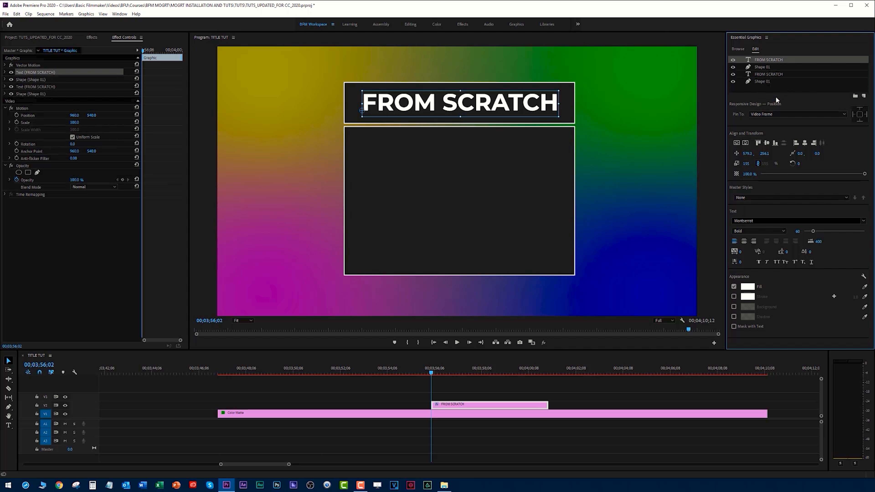
Step: Place the tall box's layer beneath both text layers, and rename the two shapes BOTTOM BG and TOP BG
{"action": "left_click_drag", "start_coordinate": [763, 69], "coordinate": [762, 80]}
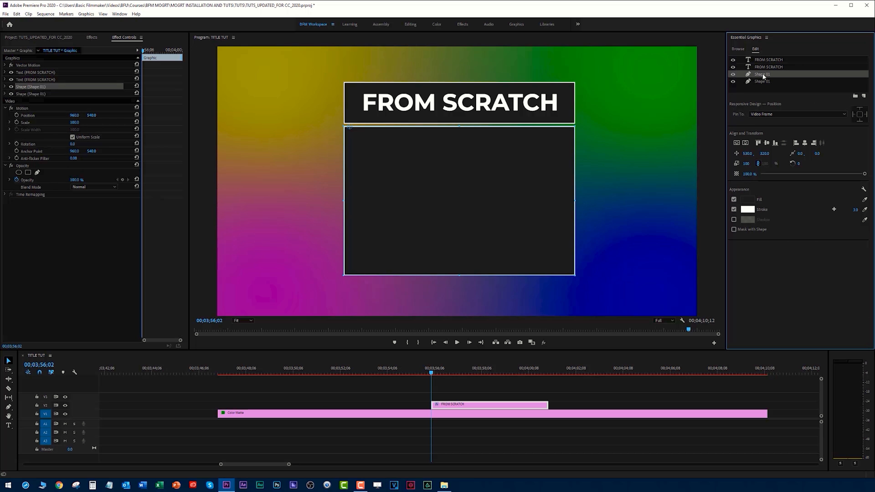
{"action": "double_click", "coordinate": [763, 75]}
{"action": "type", "text": "BOTTO"}
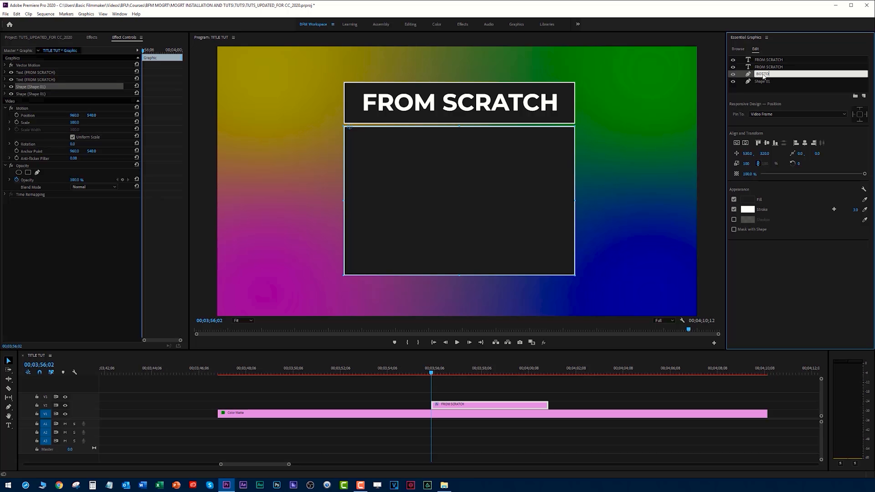
{"action": "type", "text": "M BG"}
{"action": "key", "text": "Return"}
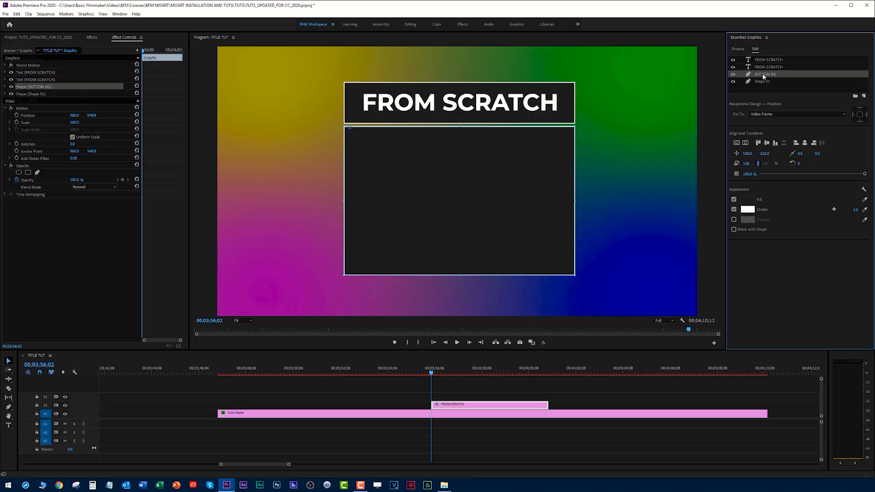
{"action": "left_click", "coordinate": [760, 81]}
{"action": "double_click", "coordinate": [759, 81]}
{"action": "type", "text": "TOP"}
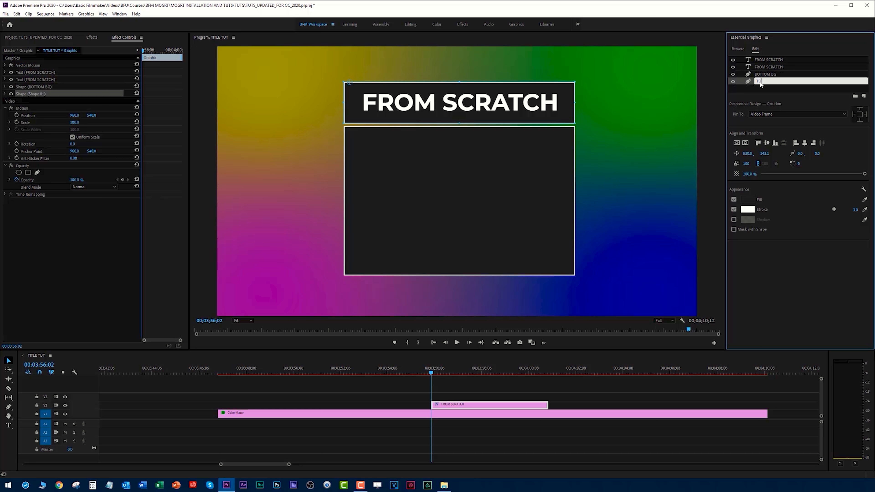
{"action": "key", "text": "Return"}
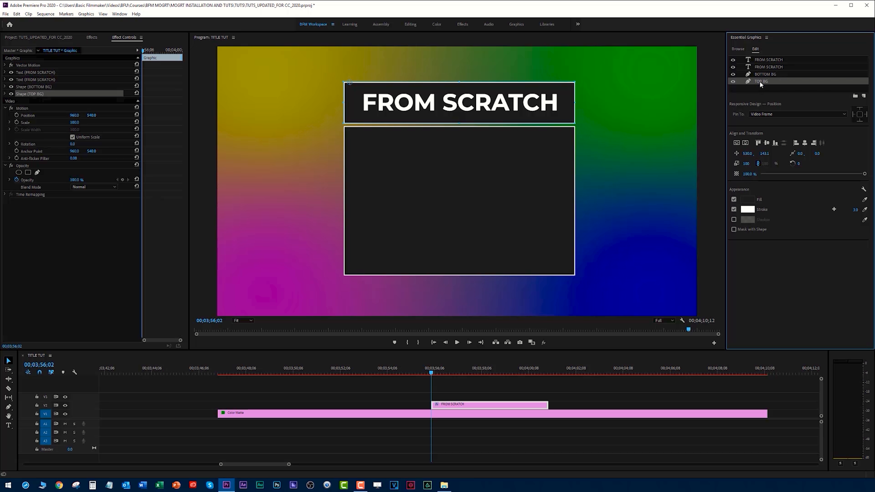
Step: Move the copied FROM SCRATCH text into the lower box and reorder the layers so each text sits directly above its own background
{"action": "left_click", "coordinate": [769, 60]}
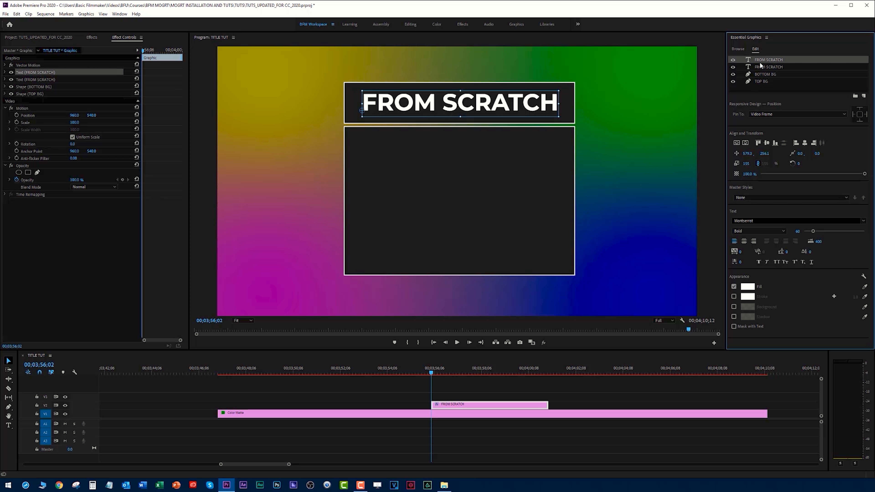
{"action": "left_click_drag", "start_coordinate": [500, 105], "coordinate": [500, 164]}
{"action": "left_click", "coordinate": [764, 66]}
{"action": "left_click", "coordinate": [764, 60]}
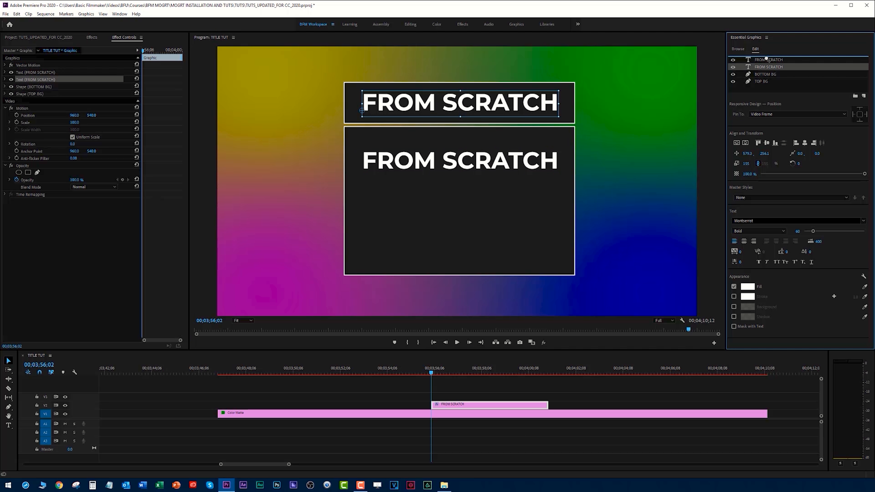
{"action": "left_click_drag", "start_coordinate": [761, 80], "coordinate": [765, 65]}
{"action": "left_click", "coordinate": [764, 74]}
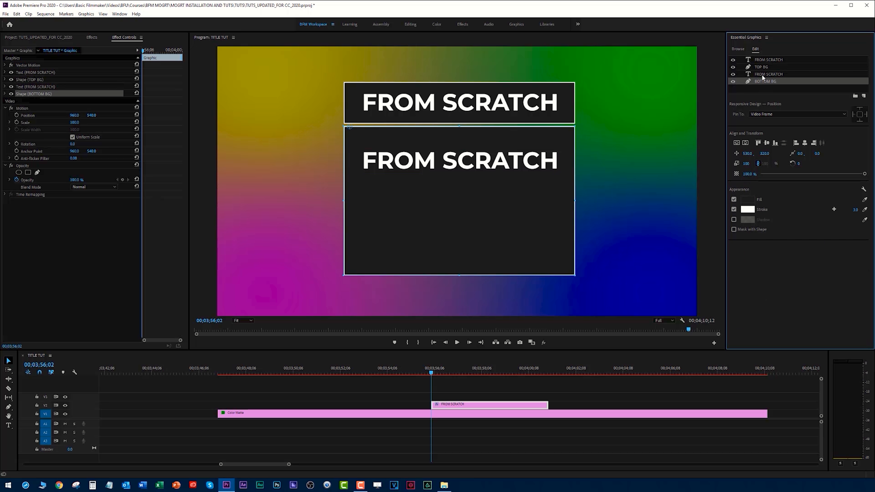
Step: Replace the lower text with four lines: "This is a tutorial to show / you how to create titles / that animate in Premiere / Pro. Neat, eh?"
{"action": "double_click", "coordinate": [483, 165]}
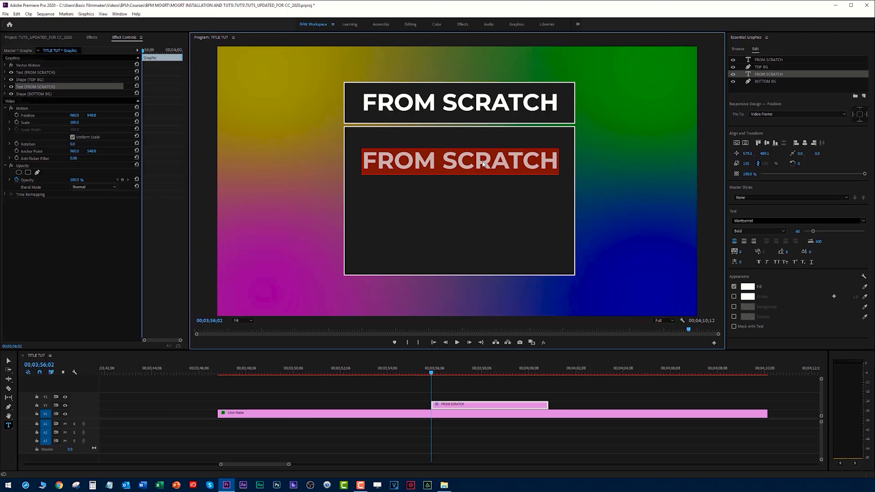
{"action": "type", "text": "This is a tutorial to"}
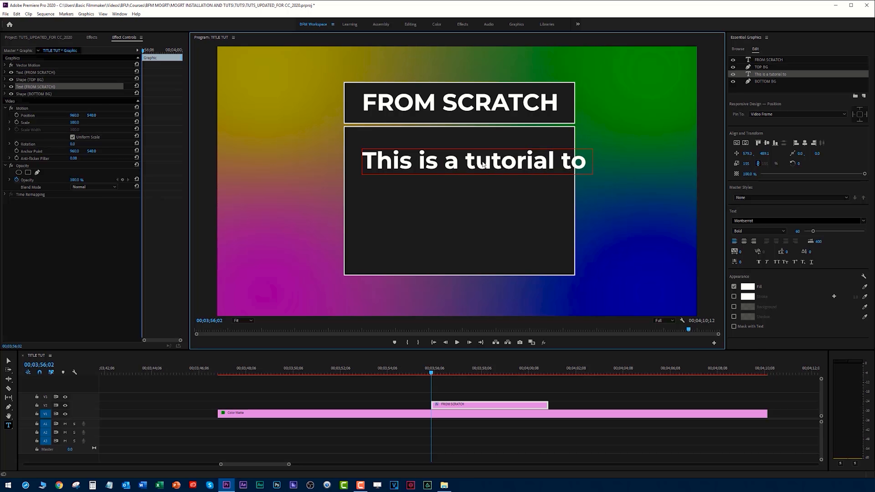
{"action": "type", "text": " show"}
{"action": "key", "text": "Return"}
{"action": "type", "text": "you how to crea"}
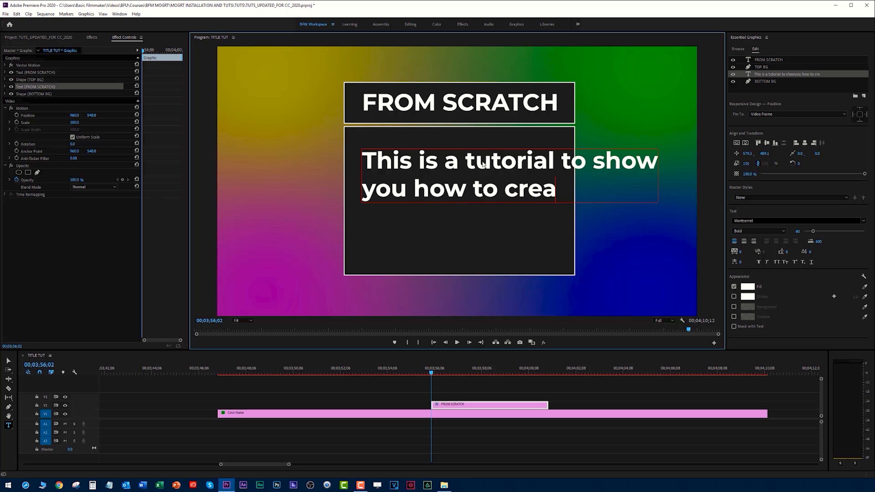
{"action": "type", "text": "te titles"}
{"action": "key", "text": "Return"}
{"action": "type", "text": "that a"}
{"action": "type", "text": "nimate in "}
{"action": "type", "text": "Pt"}
{"action": "key", "text": "BackSpace"}
{"action": "type", "text": "rm"}
{"action": "key", "text": "BackSpace"}
{"action": "type", "text": "emir"}
{"action": "key", "text": "BackSpace"}
{"action": "type", "text": "e in Pr"}
{"action": "key", "text": "BackSpace"}
{"action": "key", "text": "BackSpace"}
{"action": "type", "text": "t"}
{"action": "key", "text": "BackSpace"}
{"action": "key", "text": "BackSpace"}
{"action": "key", "text": "BackSpace"}
{"action": "type", "text": "iere"}
{"action": "key", "text": "Return"}
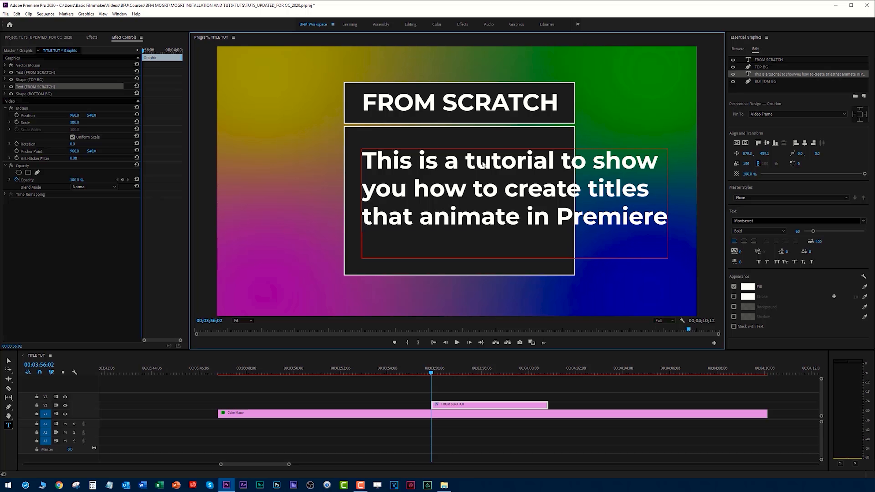
{"action": "type", "text": "Pro. N"}
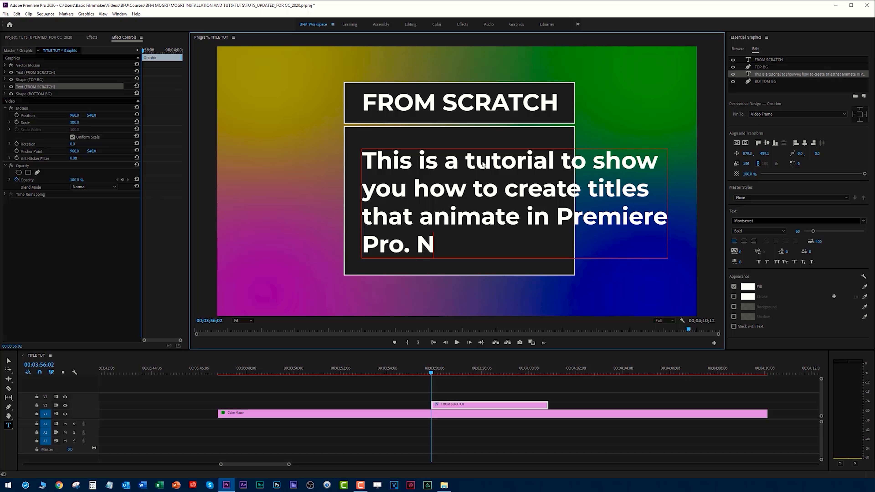
{"action": "type", "text": "eat, eh?"}
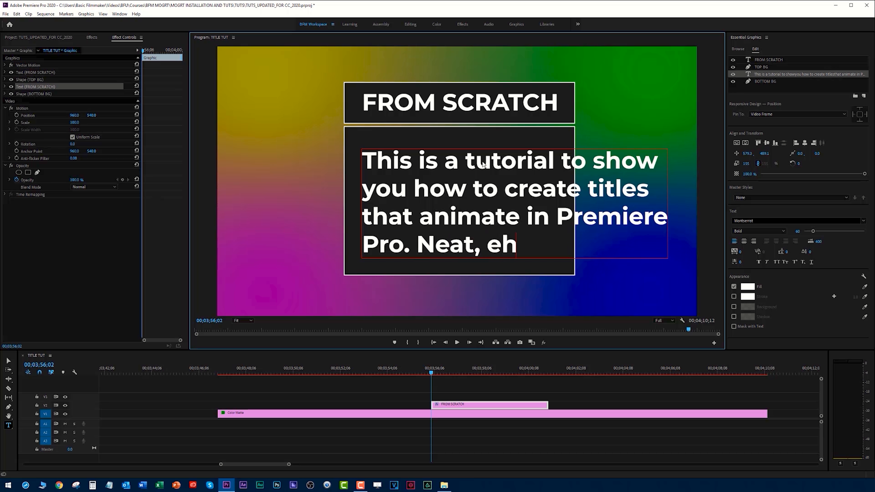
Step: Scale the four-line text to about 102% inside the lower box, and shorten the BOTTOM BG shape to fit around it
{"action": "left_click", "coordinate": [8, 361]}
{"action": "left_click_drag", "start_coordinate": [672, 260], "coordinate": [587, 222]}
{"action": "left_click_drag", "start_coordinate": [489, 201], "coordinate": [486, 185]}
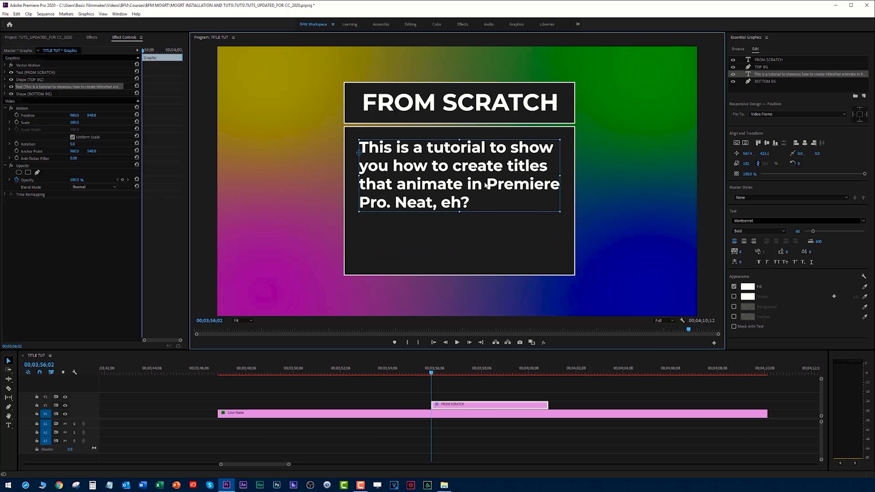
{"action": "left_click", "coordinate": [461, 250]}
{"action": "left_click_drag", "start_coordinate": [457, 276], "coordinate": [464, 226]}
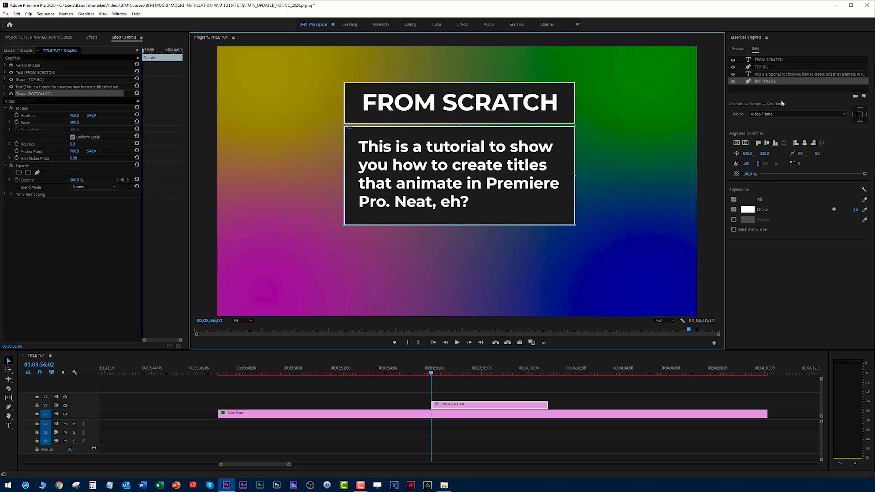
Step: Fill the BOTTOM BG shape bright blue by sampling the program monitor's playhead marker
{"action": "double_click", "coordinate": [762, 81]}
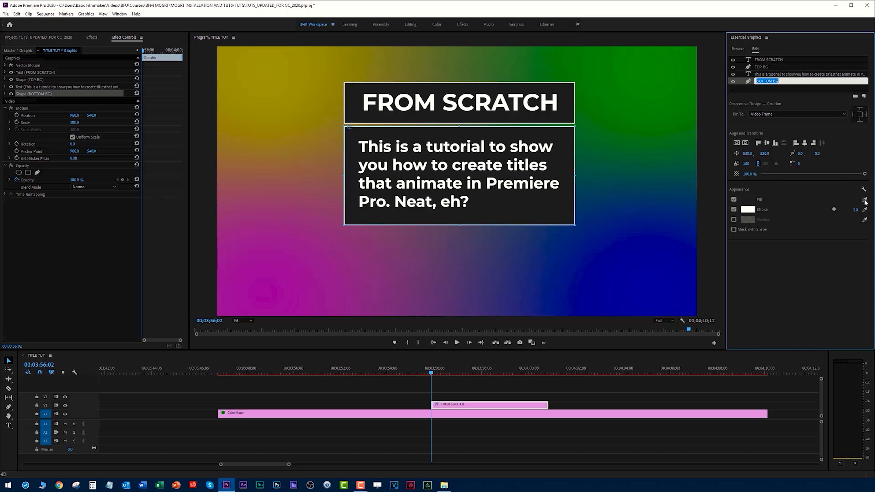
{"action": "left_click", "coordinate": [864, 201]}
{"action": "left_click", "coordinate": [622, 329]}
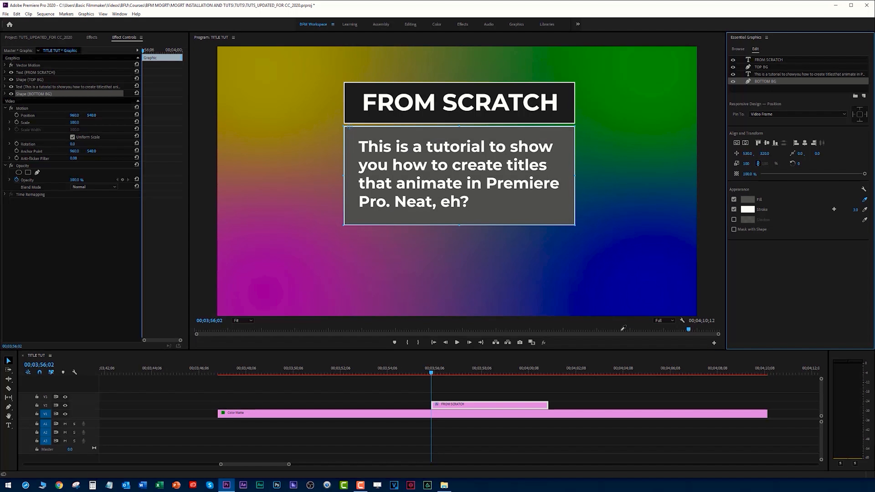
{"action": "left_click", "coordinate": [689, 329]}
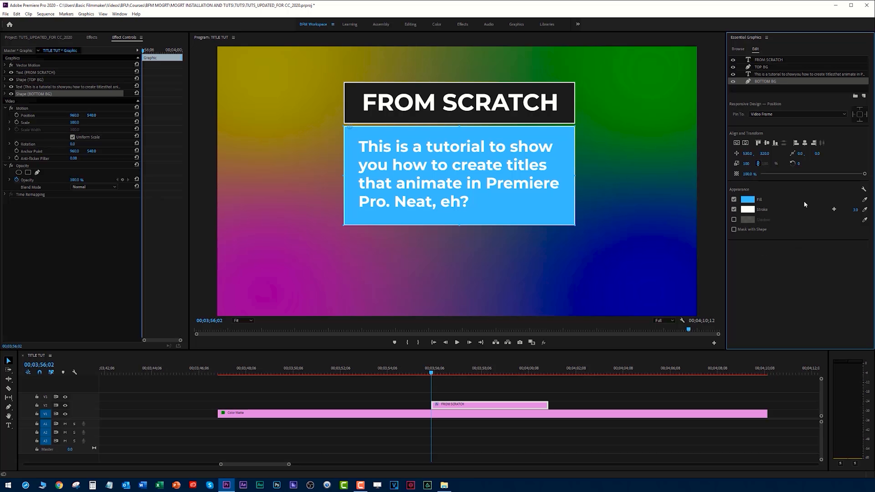
Step: Fill the TOP BG shape a lighter grey by sampling the highlighted TOP BG row in the effect list
{"action": "left_click", "coordinate": [761, 67]}
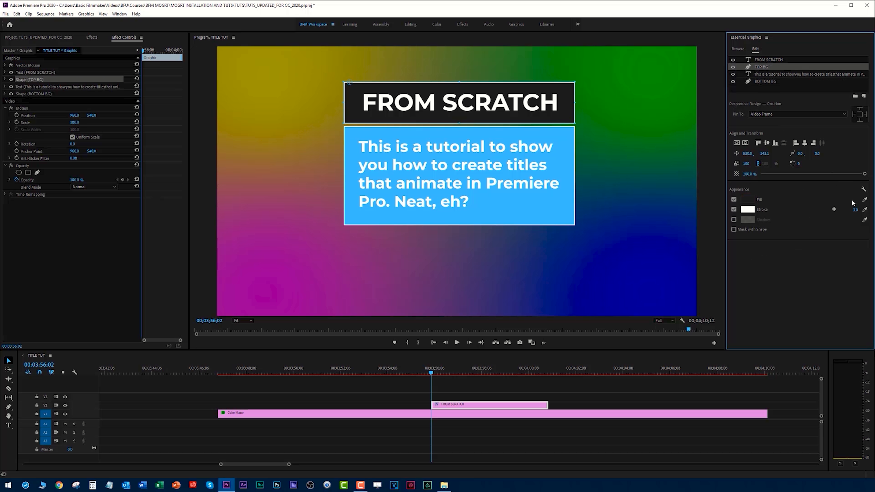
{"action": "left_click", "coordinate": [865, 199]}
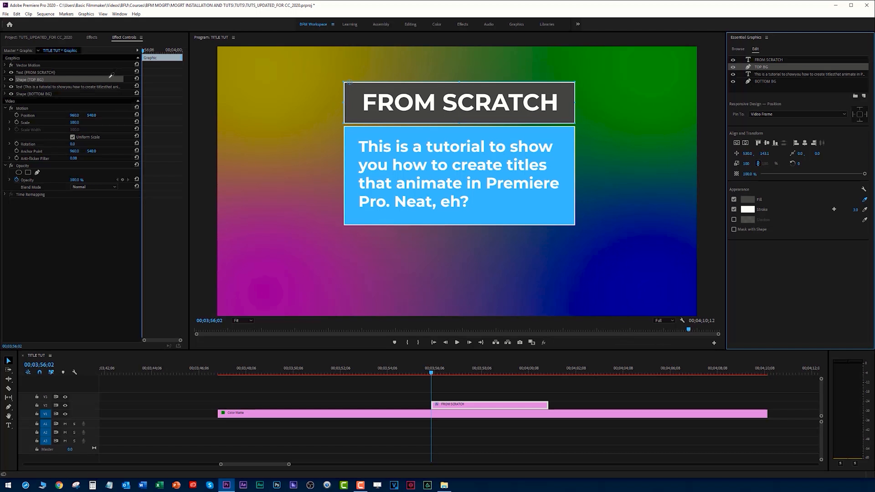
{"action": "left_click", "coordinate": [111, 75]}
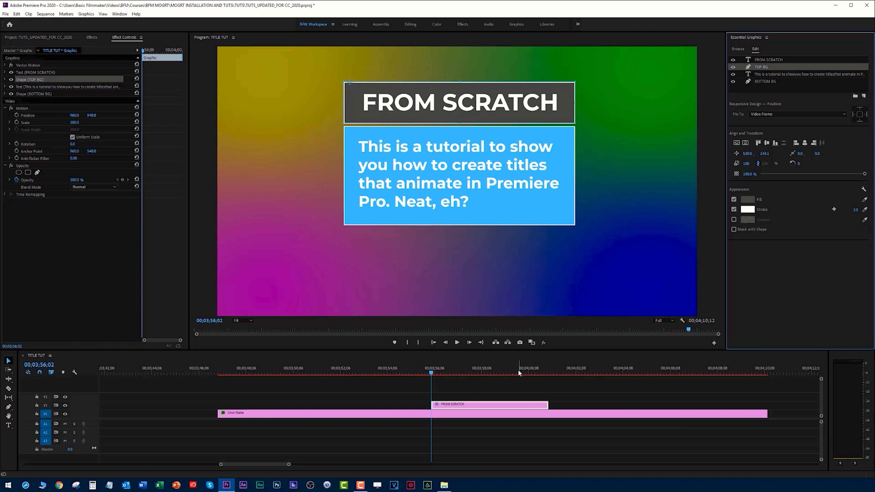
Step: Extend the FROM SCRATCH clip at both ends so it runs from about 00;03;53 to 00;04;02
{"action": "left_click", "coordinate": [462, 368]}
{"action": "left_click", "coordinate": [431, 372]}
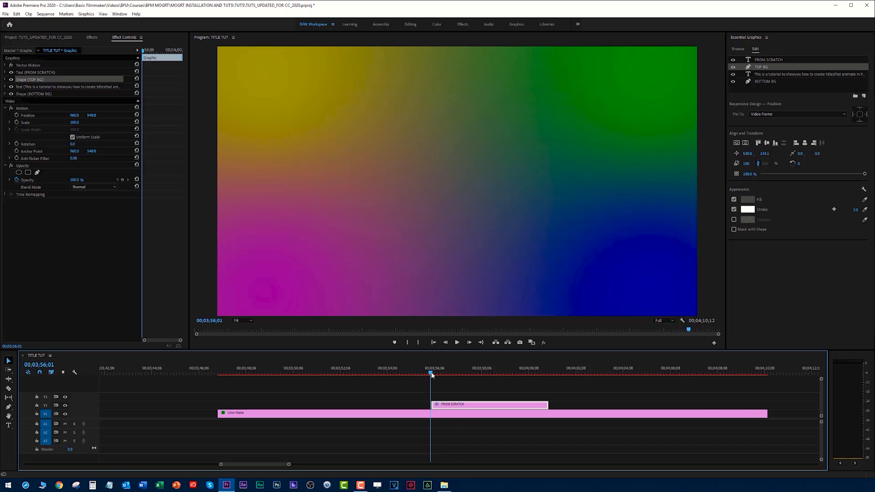
{"action": "left_click_drag", "start_coordinate": [431, 373], "coordinate": [396, 404]}
{"action": "left_click_drag", "start_coordinate": [494, 404], "coordinate": [581, 406]}
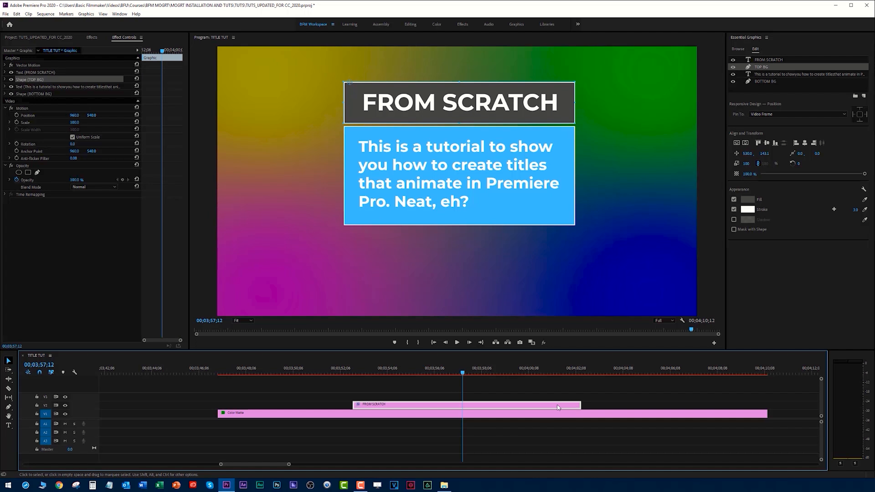
Step: Try scaling the whole title graphic to about 33%, undo it, and shift the graphic's horizontal position to about 855
{"action": "left_click", "coordinate": [427, 372]}
{"action": "left_click_drag", "start_coordinate": [75, 122], "coordinate": [56, 123]}
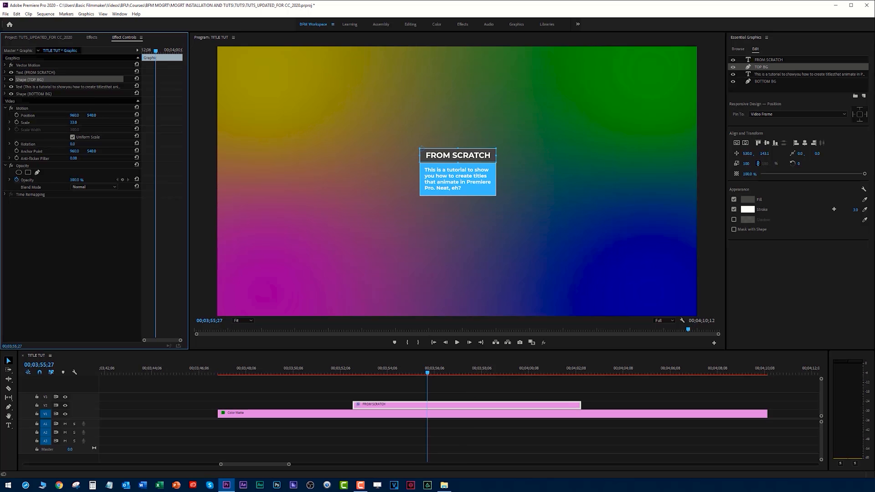
{"action": "key", "text": "ctrl+z"}
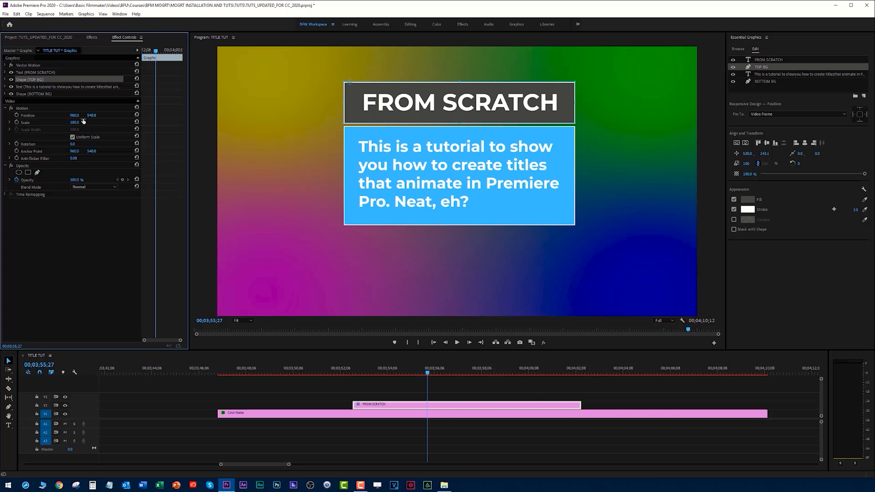
{"action": "mouse_move", "coordinate": [74, 115]}
{"action": "left_mouse_down"}
{"action": "mouse_move", "coordinate": [83, 116]}
{"action": "mouse_move", "coordinate": [59, 115]}
{"action": "left_mouse_up"}
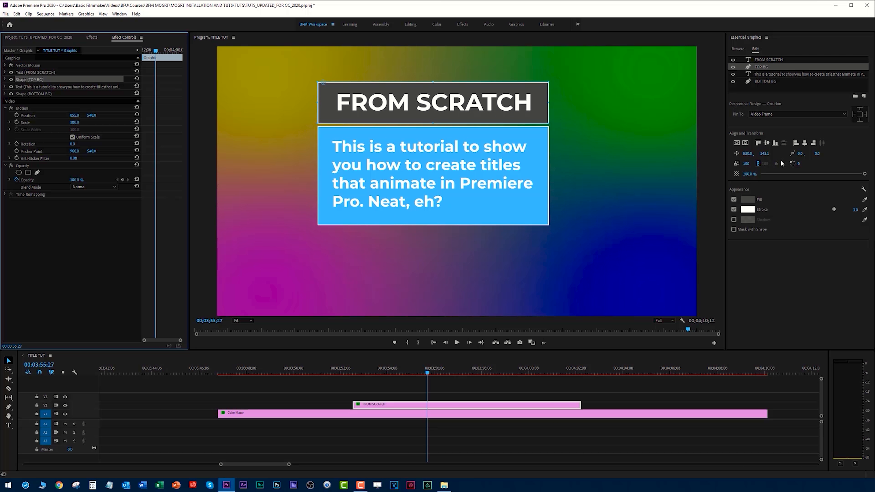
Step: Change the BOTTOM BG shape's fill to a darker blue
{"action": "left_click", "coordinate": [768, 81]}
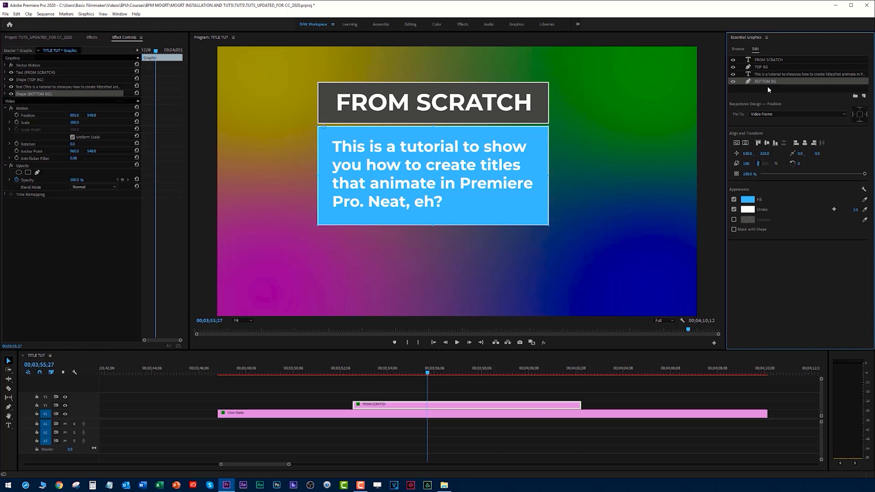
{"action": "left_click", "coordinate": [747, 199]}
{"action": "mouse_move", "coordinate": [428, 305]}
{"action": "left_mouse_down"}
{"action": "mouse_move", "coordinate": [443, 261]}
{"action": "mouse_move", "coordinate": [477, 245]}
{"action": "left_mouse_up"}
{"action": "left_click", "coordinate": [513, 207]}
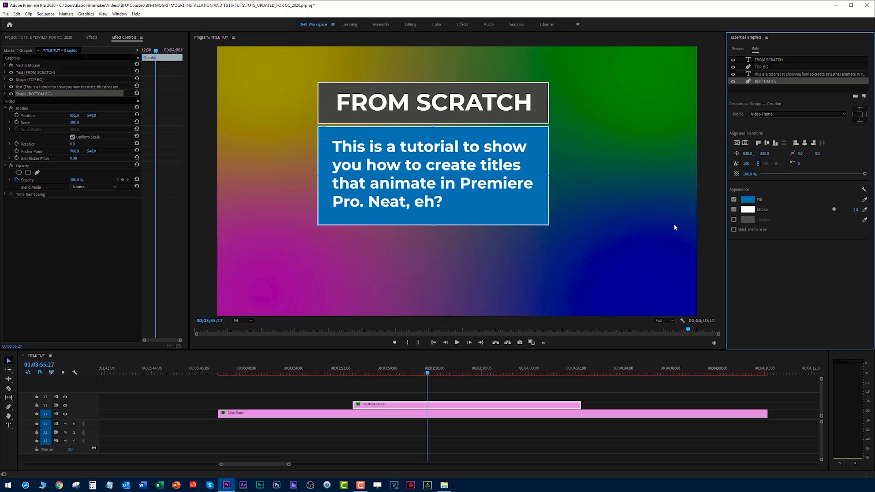
Step: Darken the TOP BG shape's grey fill slightly, to RGB 72, 72, 72
{"action": "left_click", "coordinate": [760, 67]}
{"action": "left_click", "coordinate": [750, 200]}
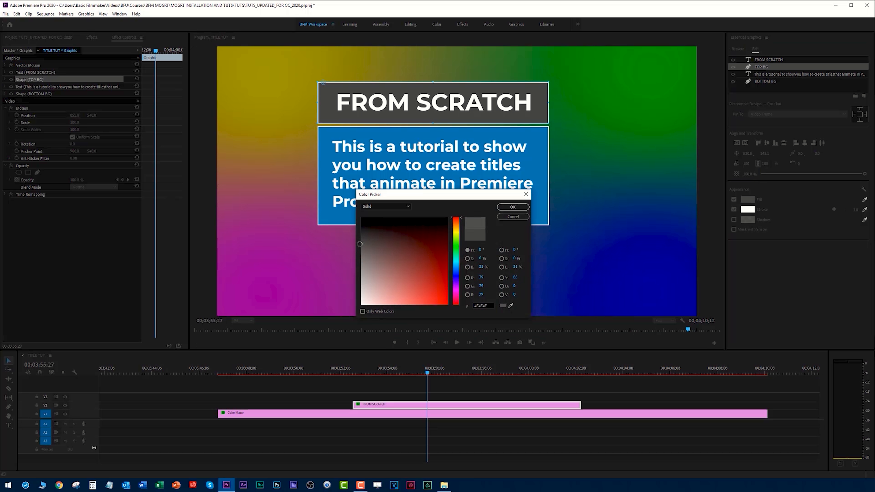
{"action": "left_click_drag", "start_coordinate": [360, 244], "coordinate": [361, 240]}
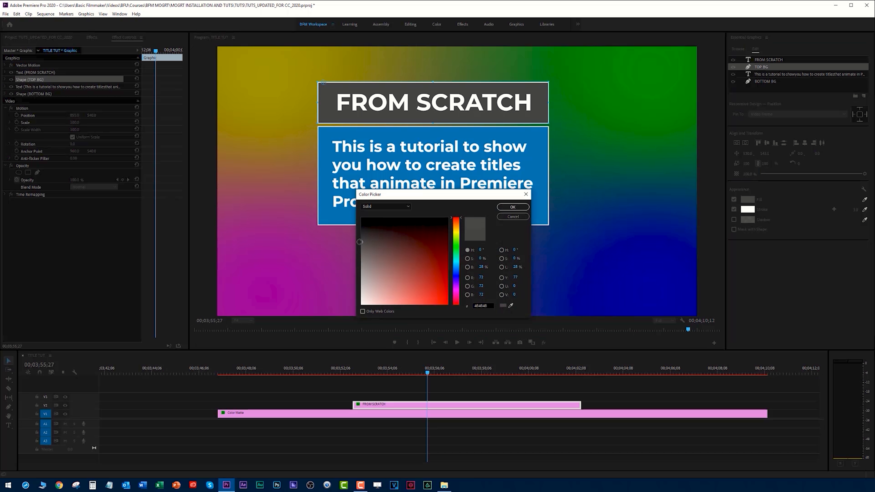
{"action": "left_click", "coordinate": [512, 208]}
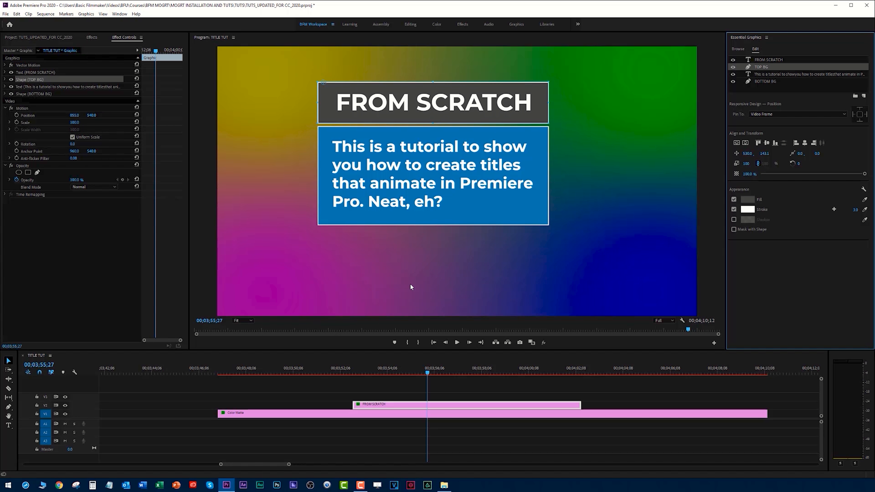
Step: Move the FROM SCRATCH clip earlier on its track to start at about 00;03;48;06, and bring the playhead inside it
{"action": "left_click_drag", "start_coordinate": [378, 403], "coordinate": [272, 404]}
{"action": "left_click_drag", "start_coordinate": [242, 370], "coordinate": [289, 370]}
Step: Scale the whole graphic to 47% and place it in the upper-left of the frame at position about 268, 231
{"action": "left_click", "coordinate": [75, 122]}
{"action": "type", "text": "49"}
{"action": "key", "text": "Return"}
{"action": "left_click_drag", "start_coordinate": [73, 122], "coordinate": [71, 122]}
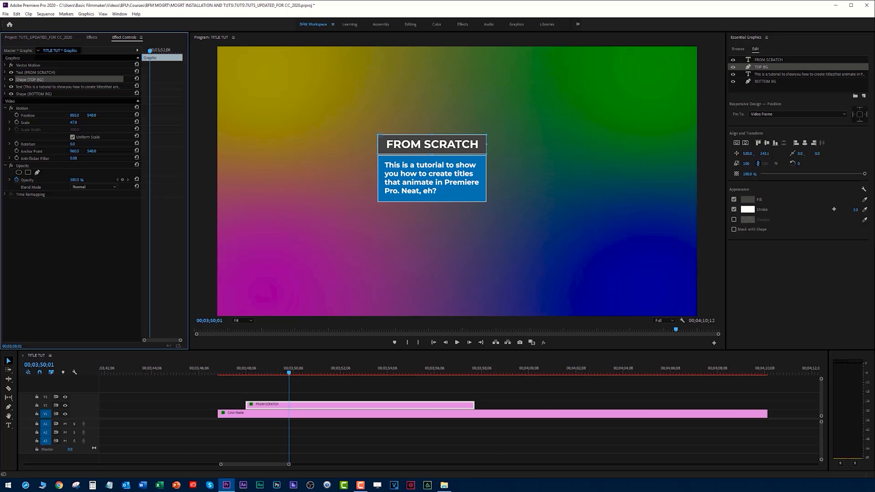
{"action": "left_click_drag", "start_coordinate": [75, 115], "coordinate": [34, 115]}
{"action": "left_click_drag", "start_coordinate": [92, 115], "coordinate": [68, 115]}
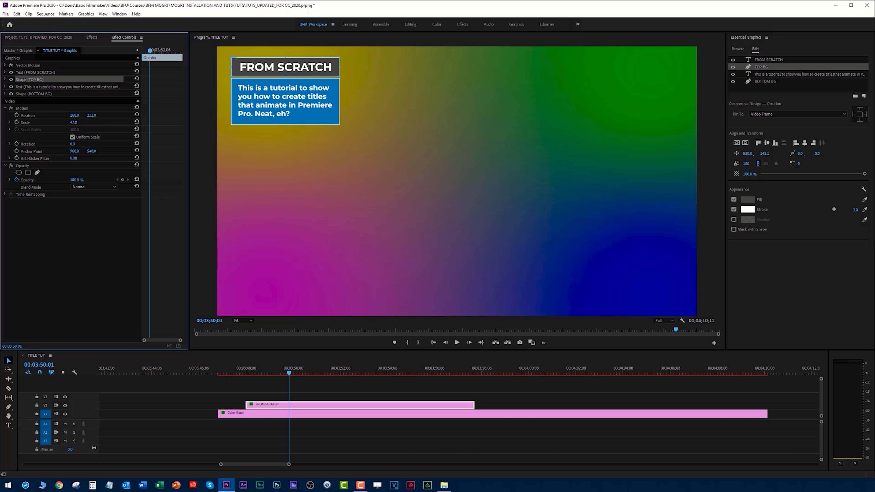
Step: Keyframe the graphic's position to slide in over five frames from the clip's start, with the first keyframe off-screen at about X -235
{"action": "left_click", "coordinate": [264, 369]}
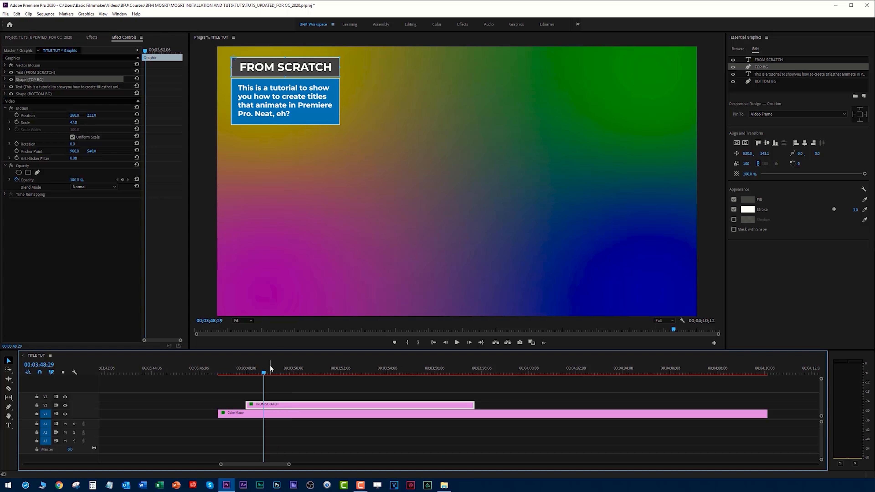
{"action": "left_click", "coordinate": [246, 368]}
{"action": "scroll", "coordinate": [224, 396], "scroll_direction": "down", "scroll_amount": 1}
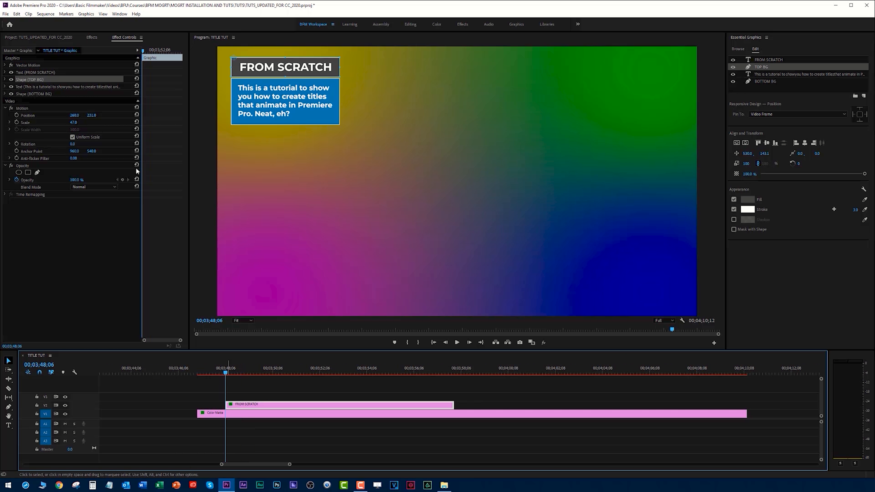
{"action": "left_click", "coordinate": [17, 116]}
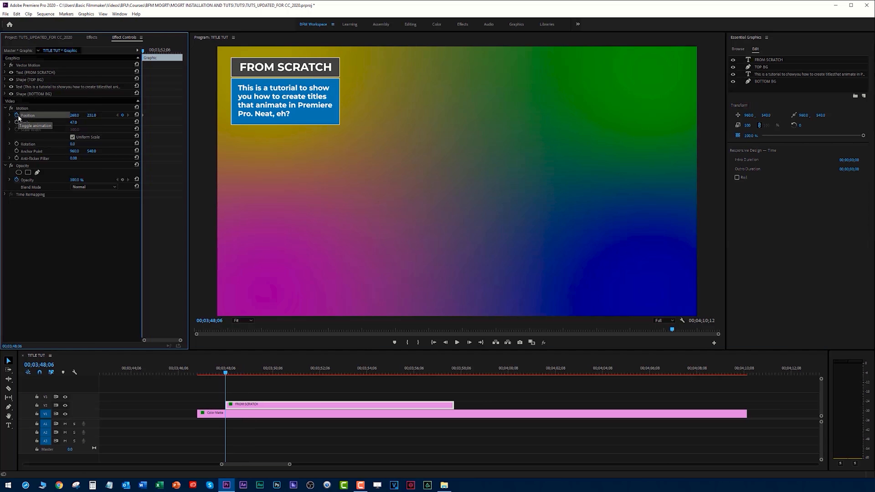
{"action": "key", "text": "shift+Right"}
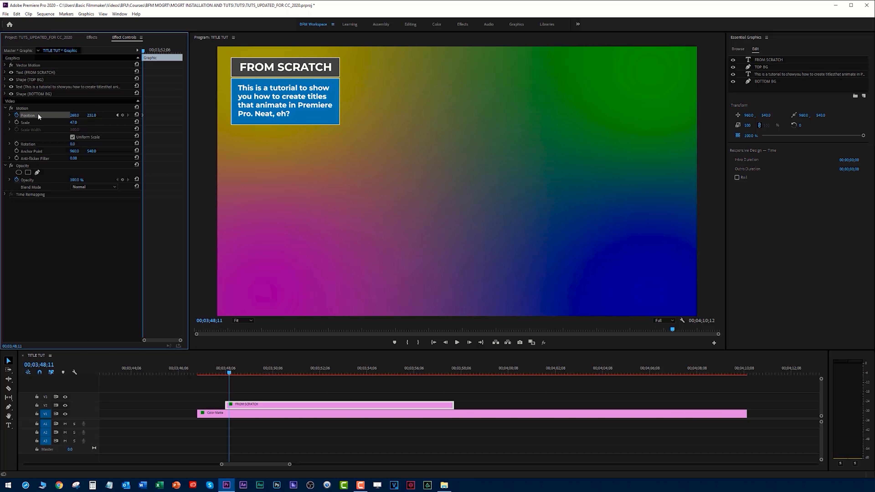
{"action": "left_click", "coordinate": [117, 115]}
{"action": "left_click_drag", "start_coordinate": [75, 115], "coordinate": [7, 115]}
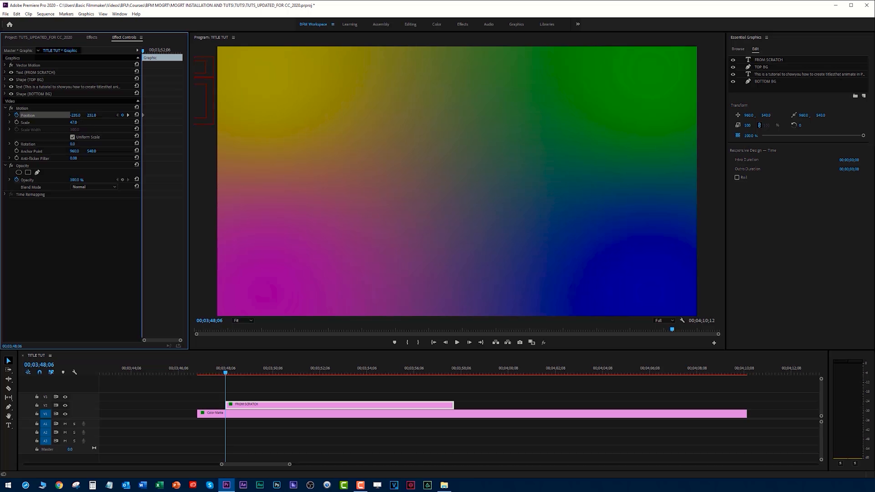
Step: Play back the title's slide-in and stop at 00;03;54;17
{"action": "key", "text": "space"}
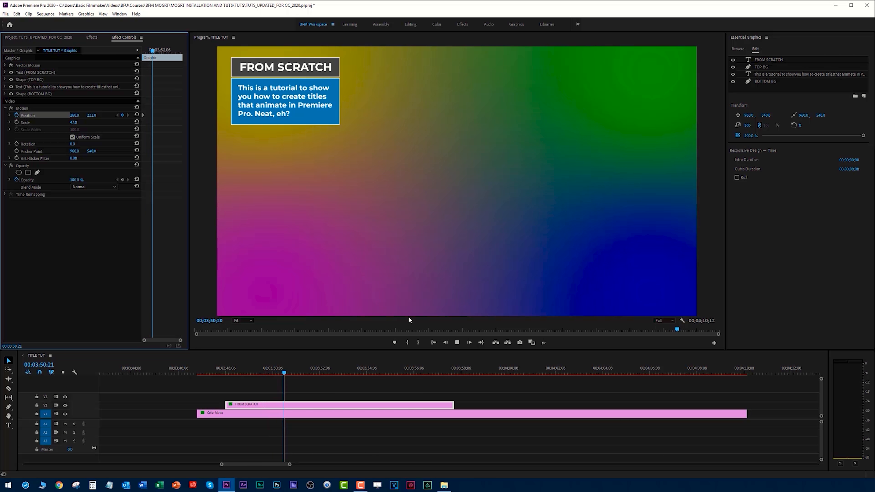
{"action": "left_click", "coordinate": [224, 371]}
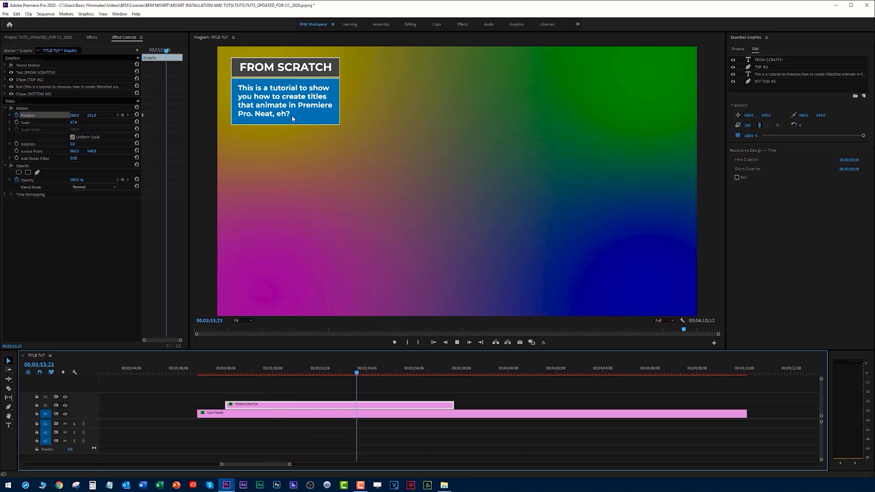
{"action": "key", "text": "space"}
Step: Keyframe the slide-out: hold the position at 00;03;54;17, and five frames on move the graphic off-screen to about X -255
{"action": "left_click", "coordinate": [122, 115]}
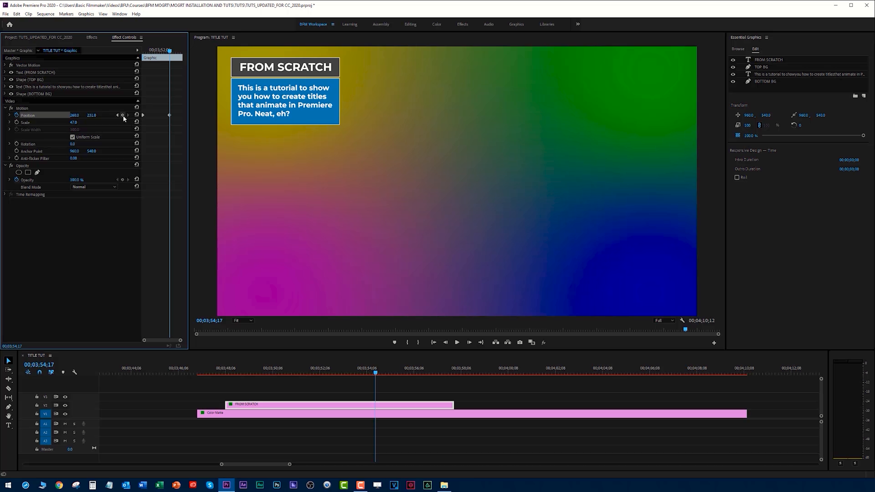
{"action": "key", "text": "shift+Right"}
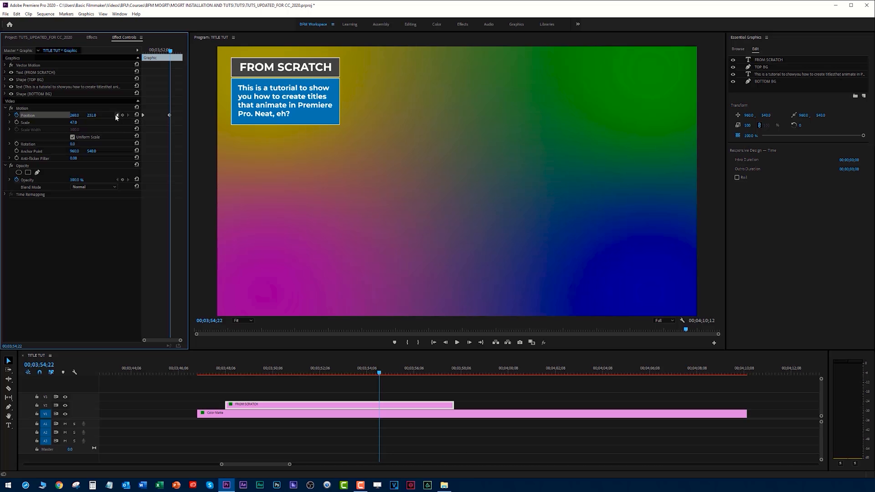
{"action": "left_click_drag", "start_coordinate": [75, 115], "coordinate": [10, 115]}
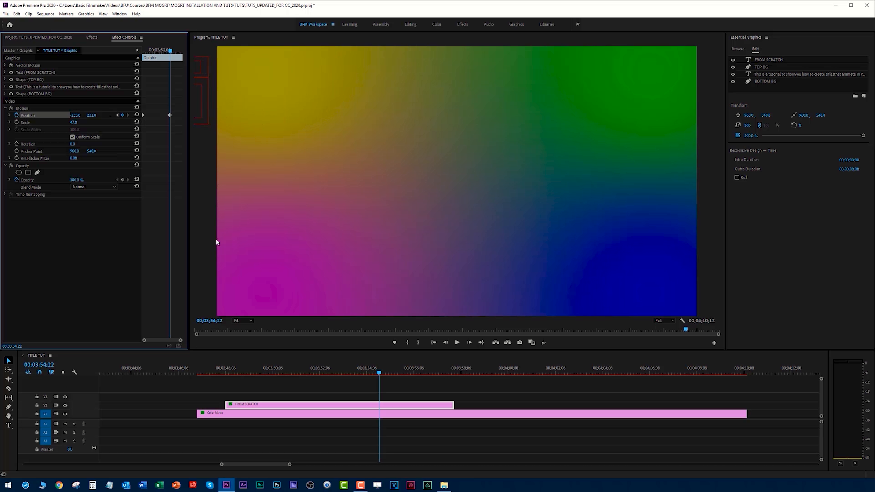
Step: Trim the FROM SCRATCH clip's end to just after the slide-out and play the clip from its start
{"action": "left_click_drag", "start_coordinate": [454, 405], "coordinate": [396, 404]}
{"action": "left_click", "coordinate": [222, 371]}
{"action": "key", "text": "space"}
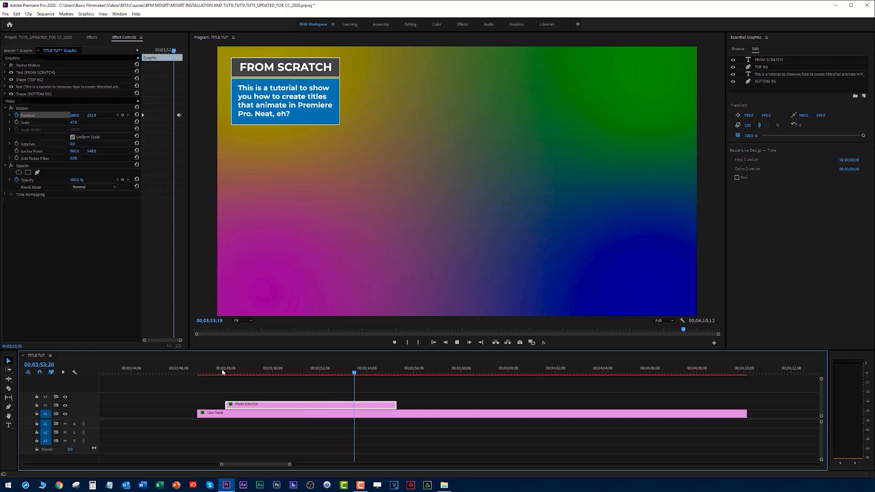
{"action": "key", "text": "space"}
Step: Duplicate the FROM SCRATCH clip further along the same track, starting near 00;04;00
{"action": "scroll", "coordinate": [198, 388], "scroll_direction": "down", "scroll_amount": 2, "text": "alt"}
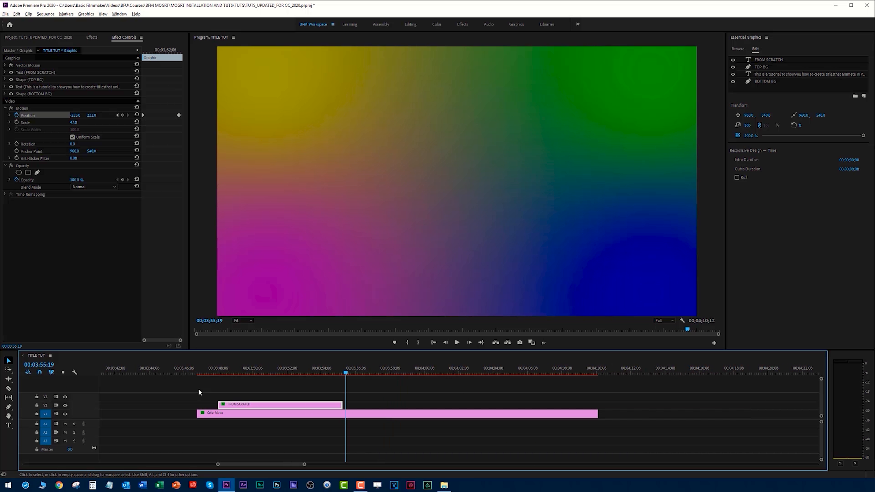
{"action": "left_click_drag", "start_coordinate": [248, 405], "coordinate": [448, 406], "text": "alt"}
{"action": "left_click", "coordinate": [438, 382]}
Step: Replace the duplicate's heading with "MY REVIEW" and centre it in the grey box
{"action": "left_click", "coordinate": [498, 373]}
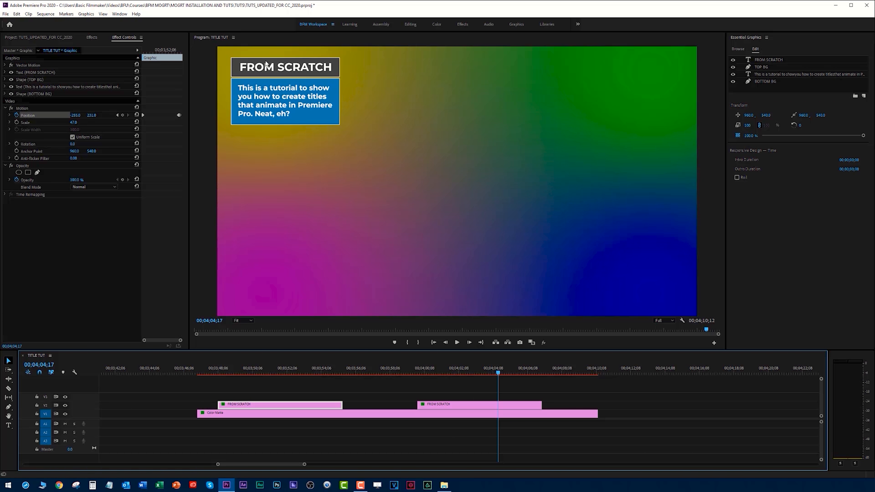
{"action": "left_click", "coordinate": [265, 70]}
{"action": "double_click", "coordinate": [265, 70]}
{"action": "type", "text": "MY"}
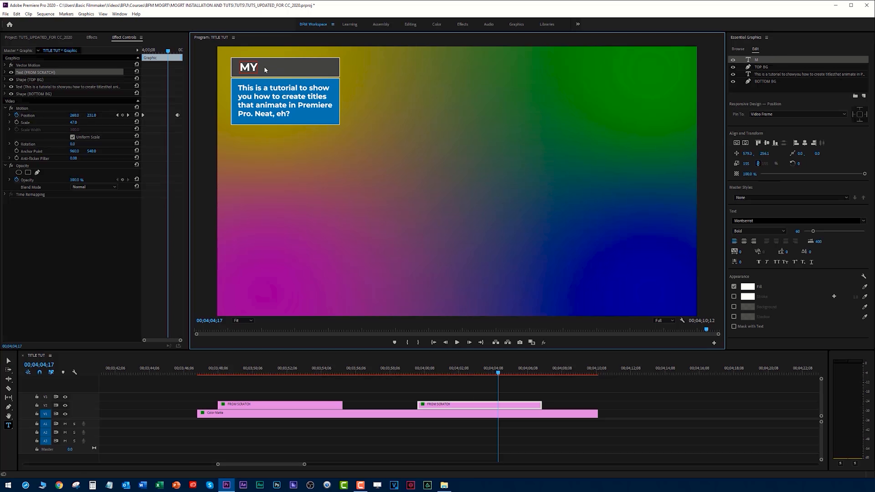
{"action": "type", "text": " REVIEW"}
{"action": "left_click", "coordinate": [9, 360]}
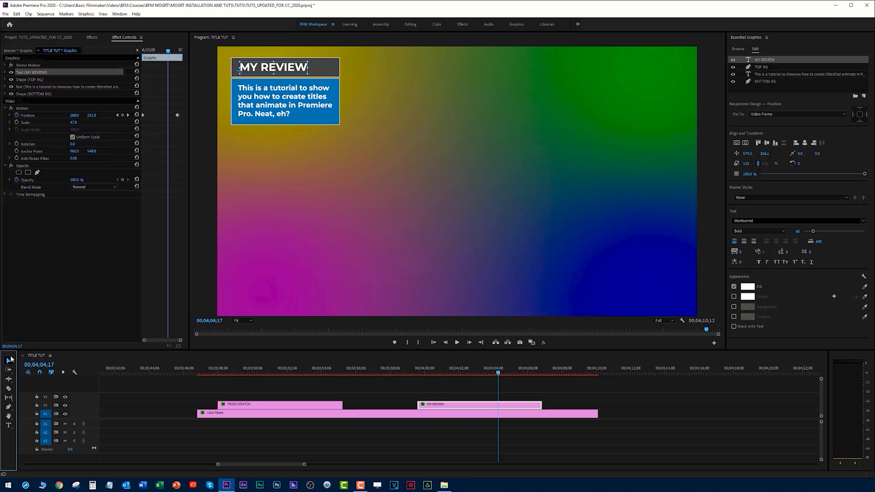
{"action": "left_click_drag", "start_coordinate": [253, 69], "coordinate": [264, 69]}
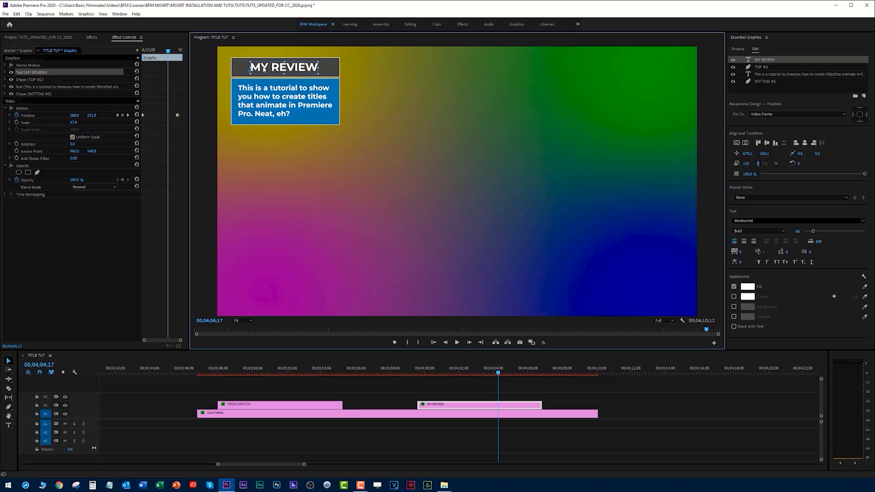
Step: Replace the duplicate's description with two lines, "This is my new review / for a NEW PRODUCT.", and centre them horizontally in the blue box
{"action": "left_click", "coordinate": [267, 98]}
{"action": "double_click", "coordinate": [268, 99]}
{"action": "type", "text": "This is my"}
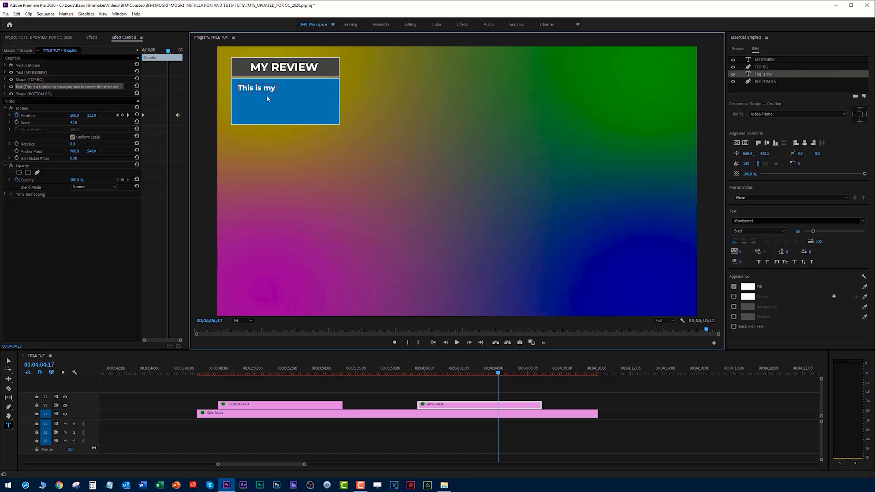
{"action": "type", "text": " new review"}
{"action": "type", "text": " for a"}
{"action": "type", "text": " NEW PRODUCT."}
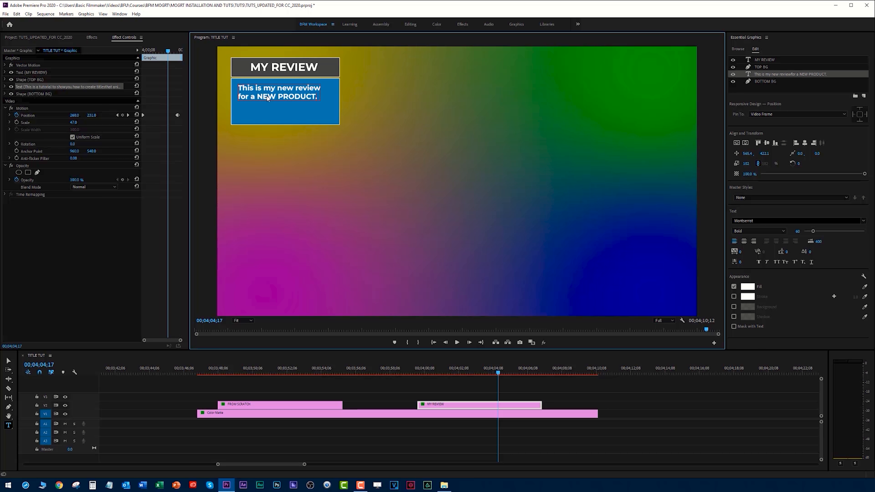
{"action": "left_click", "coordinate": [8, 360]}
{"action": "left_click_drag", "start_coordinate": [256, 92], "coordinate": [260, 92]}
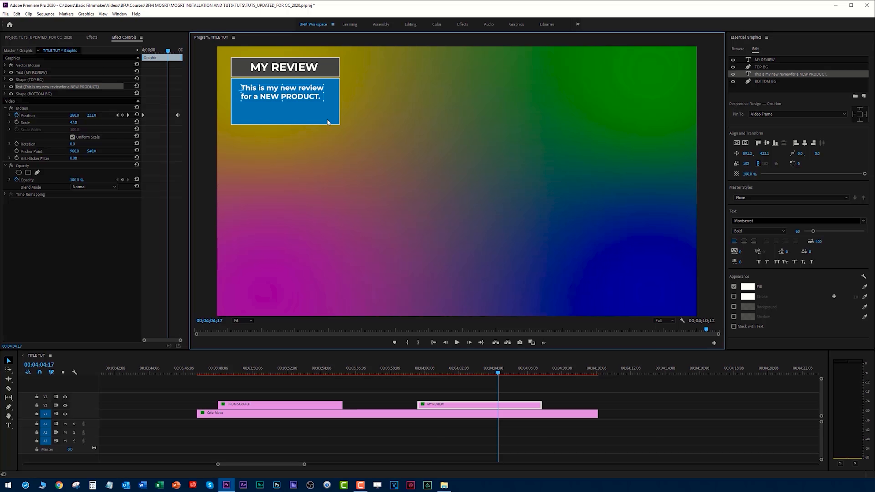
Step: Shorten the BOTTOM BG shape to fit the two lines, and move the MY REVIEW clip to start at about 00;03;56;06
{"action": "left_click", "coordinate": [305, 121]}
{"action": "left_click_drag", "start_coordinate": [286, 126], "coordinate": [287, 112]}
{"action": "left_click_drag", "start_coordinate": [435, 404], "coordinate": [372, 404]}
Step: Play both title clips in sequence from before the FROM SCRATCH clip
{"action": "left_click", "coordinate": [215, 373]}
{"action": "key", "text": "space"}
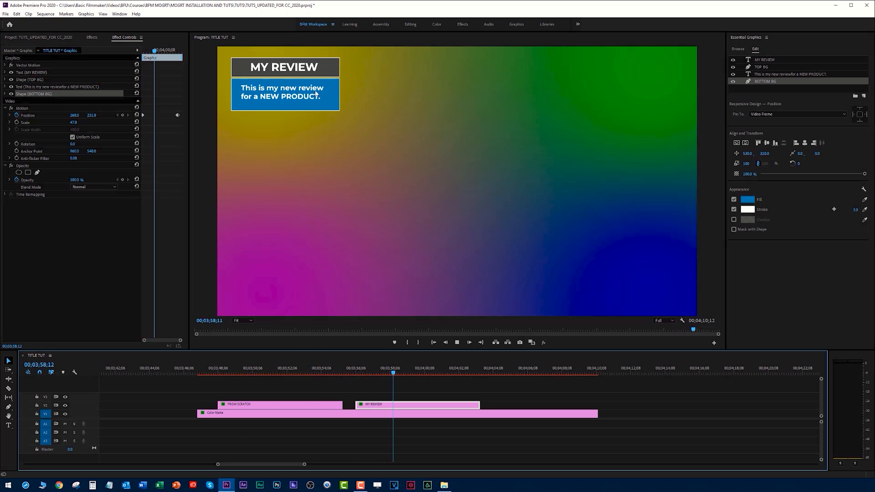
{"action": "key", "text": "space"}
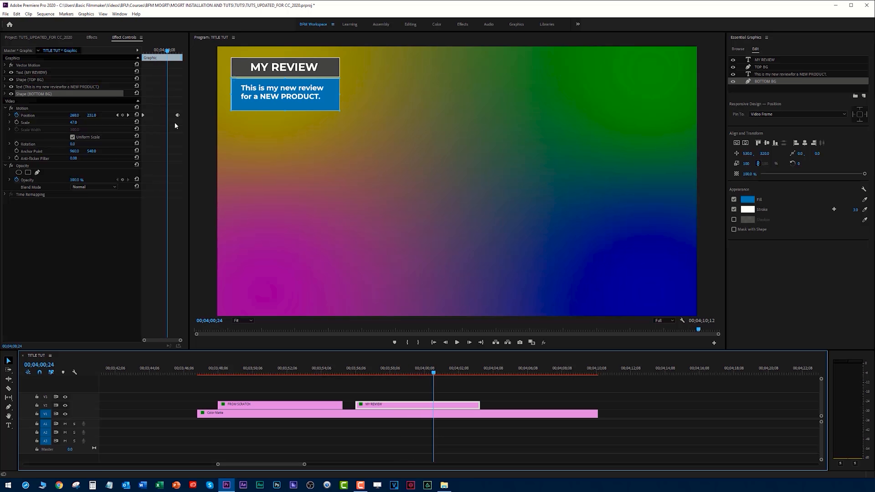
Step: Shift the MY REVIEW clip's two slide-out position keyframes together to an earlier time, about 00;04;00;24
{"action": "key", "text": "grave"}
{"action": "left_click_drag", "start_coordinate": [757, 95], "coordinate": [831, 142]}
{"action": "left_click_drag", "start_coordinate": [790, 118], "coordinate": [627, 121]}
{"action": "key", "text": "grave"}
Step: Play the MY REVIEW clip from its start to check the retimed animation
{"action": "left_click", "coordinate": [354, 369]}
{"action": "key", "text": "space"}
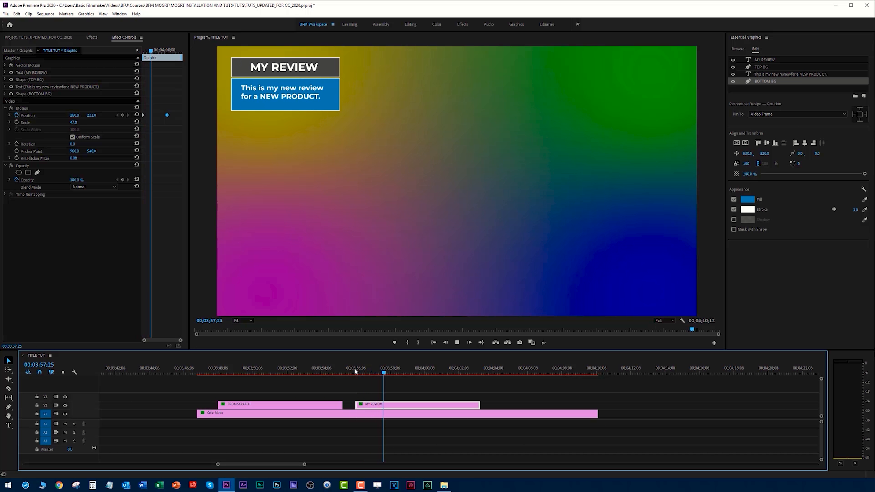
{"action": "key", "text": "space"}
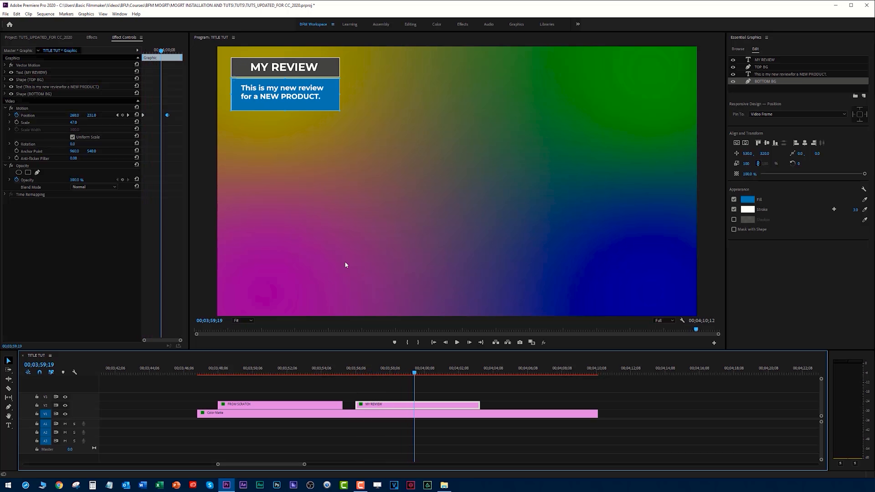
Step: Shorten the BOTTOM BG shape slightly below the two review lines and play the MY REVIEW clip
{"action": "left_click", "coordinate": [285, 110]}
{"action": "left_click_drag", "start_coordinate": [285, 110], "coordinate": [285, 108]}
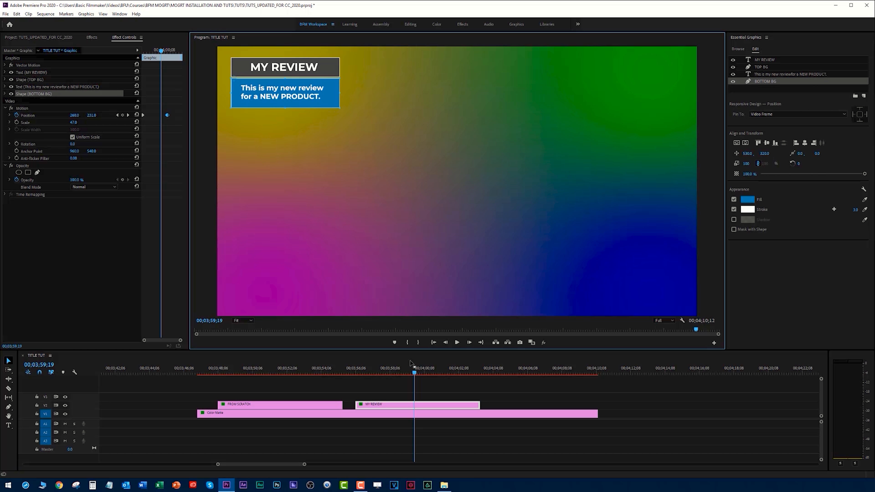
{"action": "left_click", "coordinate": [351, 369]}
{"action": "key", "text": "space"}
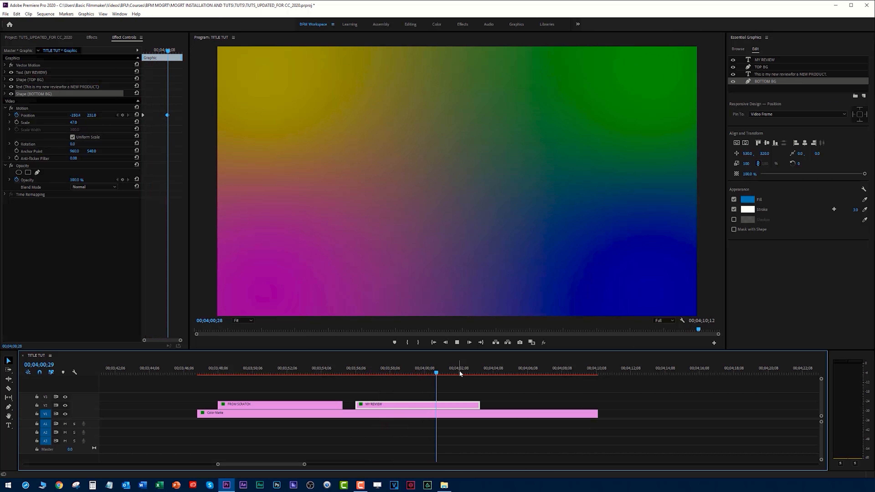
{"action": "key", "text": "space"}
Step: Trim the MY REVIEW clip's end to just after its slide-out, and play the sequence from the start of the FROM SCRATCH clip
{"action": "left_click_drag", "start_coordinate": [476, 404], "coordinate": [445, 405]}
{"action": "left_click", "coordinate": [216, 373]}
{"action": "key", "text": "space"}
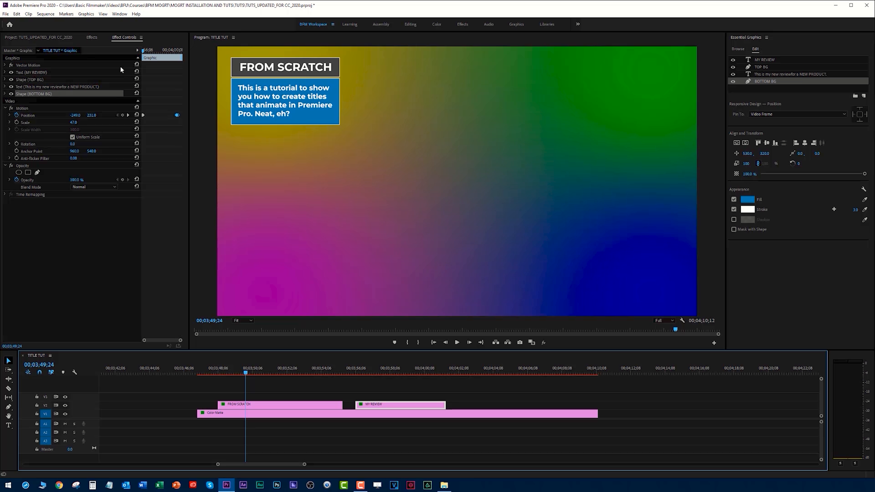
Step: Browse the local motion graphics templates and place BFM 06 1 LINE on track V2 where the FROM SCRATCH clip starts, replacing the title clips
{"action": "key", "text": "shift+1"}
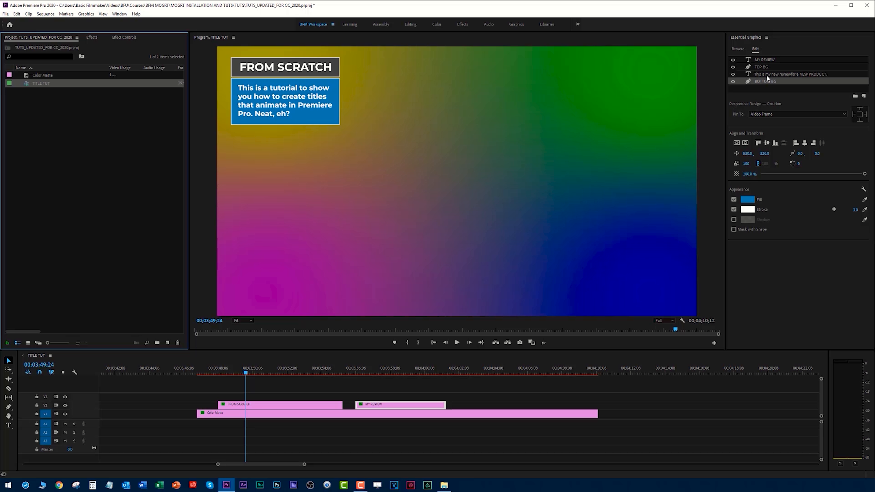
{"action": "left_click", "coordinate": [737, 49]}
{"action": "left_click_drag", "start_coordinate": [865, 185], "coordinate": [868, 296]}
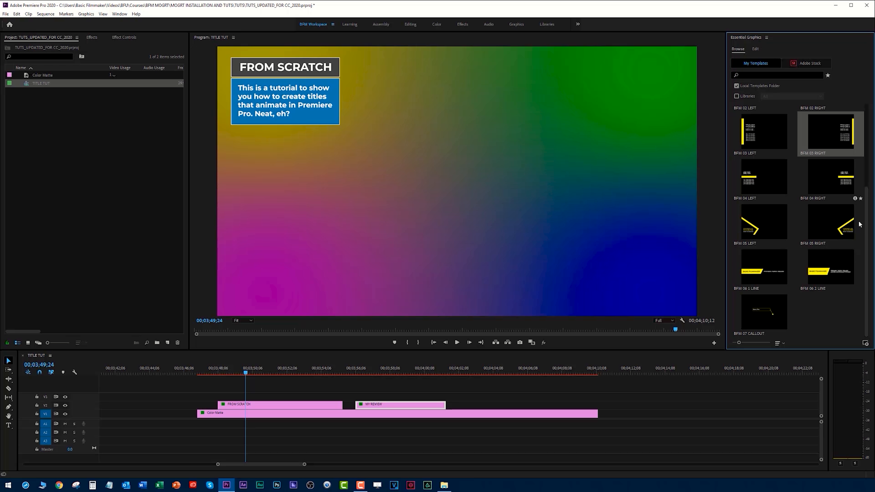
{"action": "left_click_drag", "start_coordinate": [865, 170], "coordinate": [872, 101]}
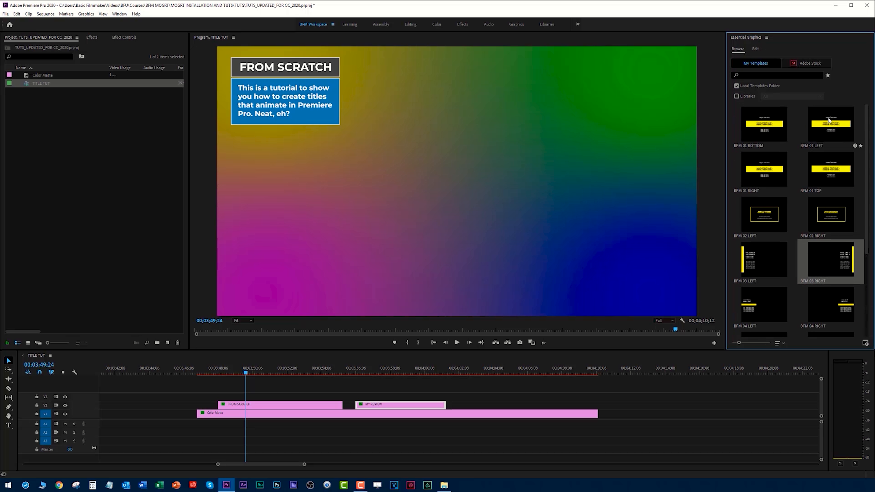
{"action": "left_click_drag", "start_coordinate": [867, 167], "coordinate": [866, 250]}
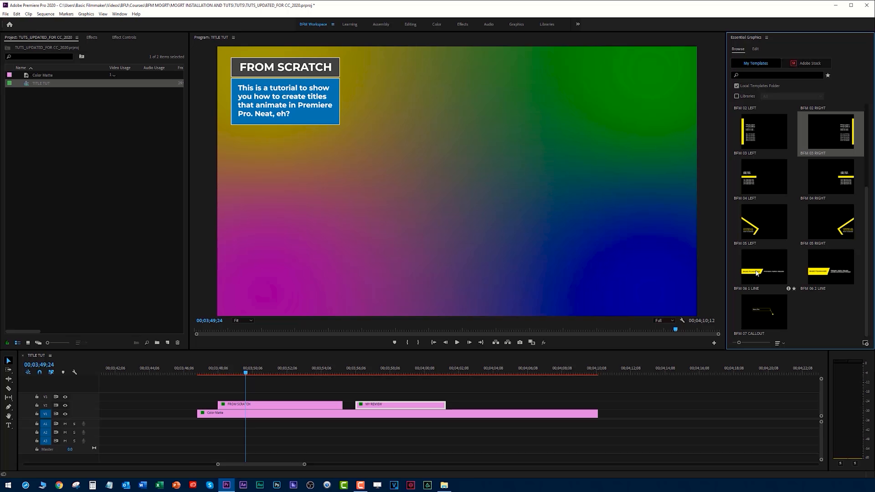
{"action": "left_click_drag", "start_coordinate": [755, 272], "coordinate": [313, 405]}
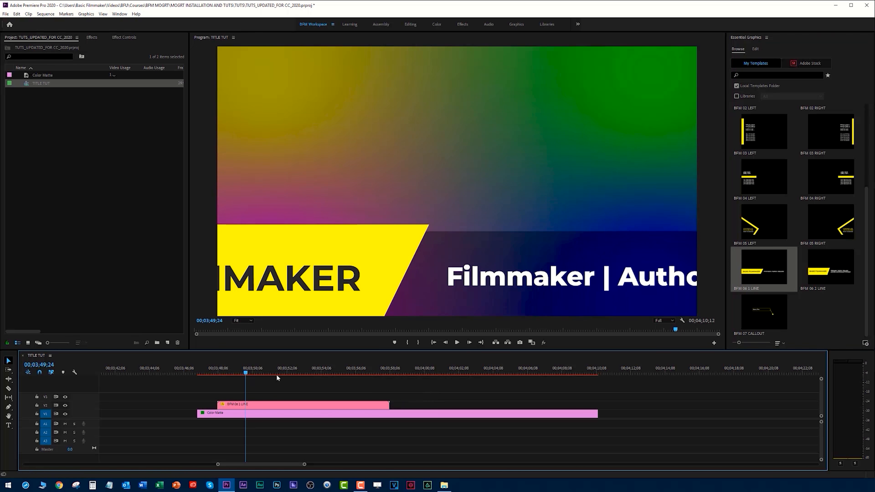
Step: Set the BFM 06 1 LINE clip to frame size and change its horizontal position to 985
{"action": "left_click_drag", "start_coordinate": [276, 374], "coordinate": [294, 403]}
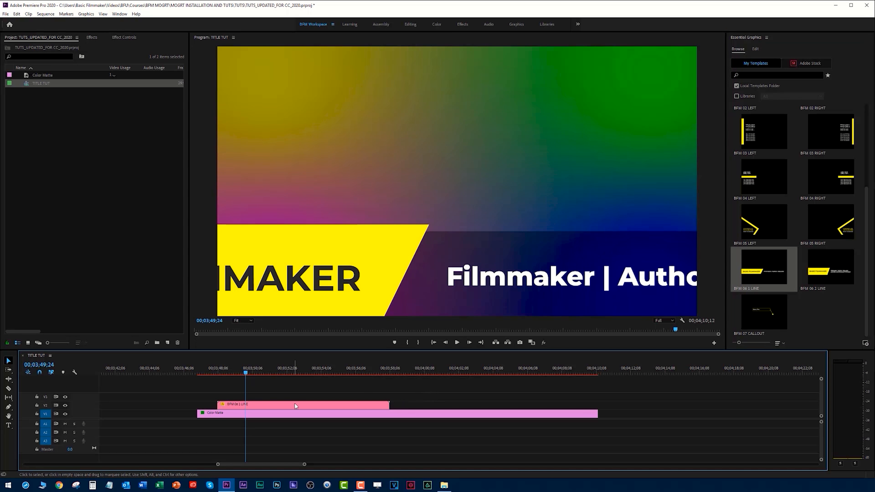
{"action": "right_click", "coordinate": [295, 408]}
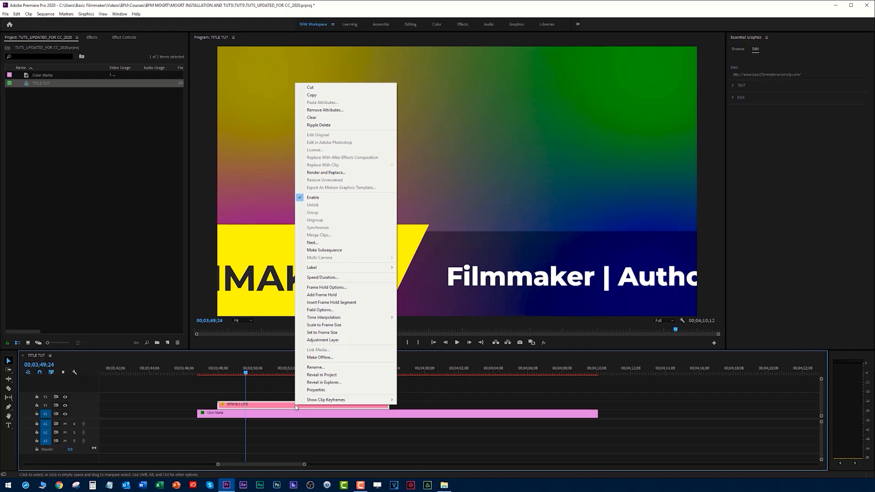
{"action": "left_click", "coordinate": [339, 333]}
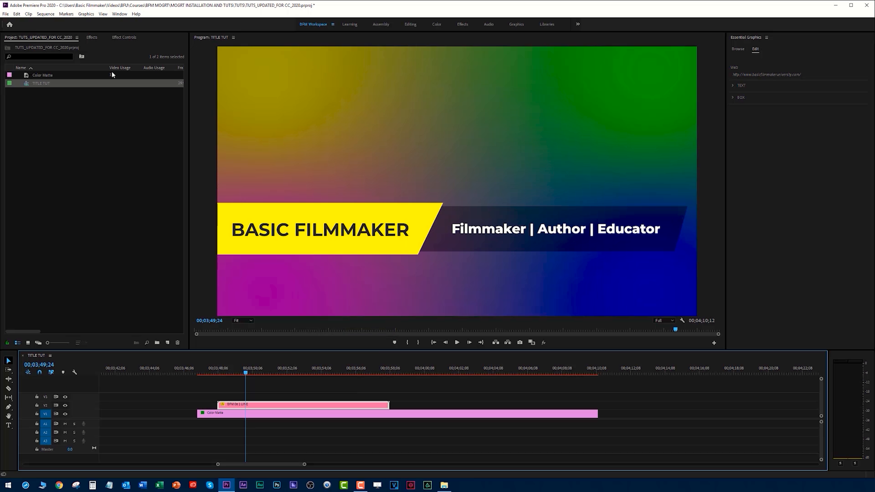
{"action": "left_click", "coordinate": [121, 38]}
{"action": "left_click_drag", "start_coordinate": [76, 76], "coordinate": [85, 76]}
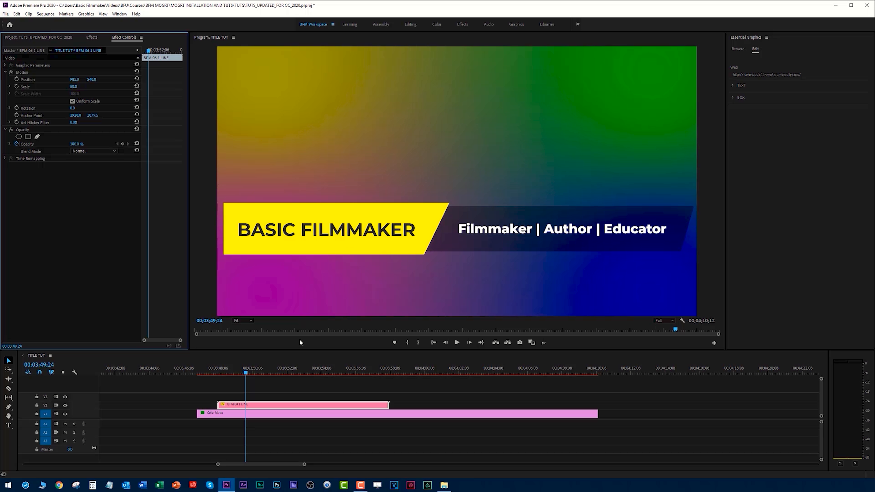
Step: Scrub through the BFM 06 1 LINE clip to check its animation, ending at 00;03;53;08
{"action": "left_click_drag", "start_coordinate": [240, 372], "coordinate": [224, 374]}
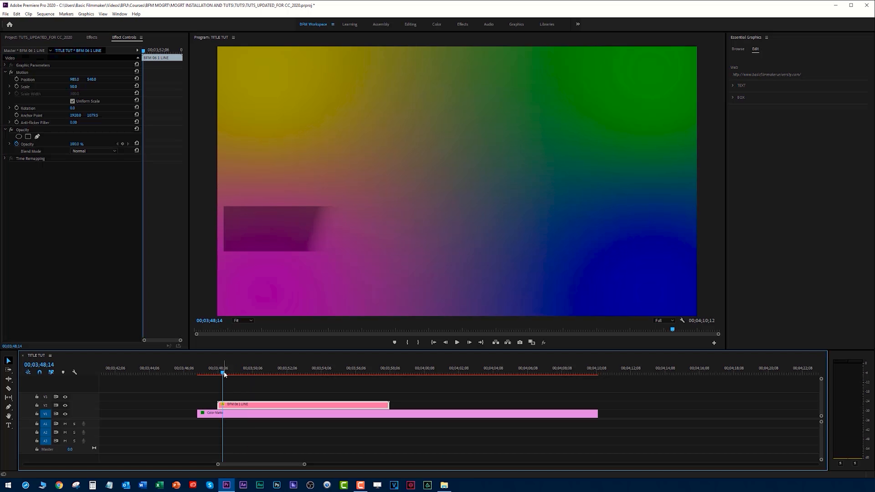
{"action": "left_click", "coordinate": [277, 372]}
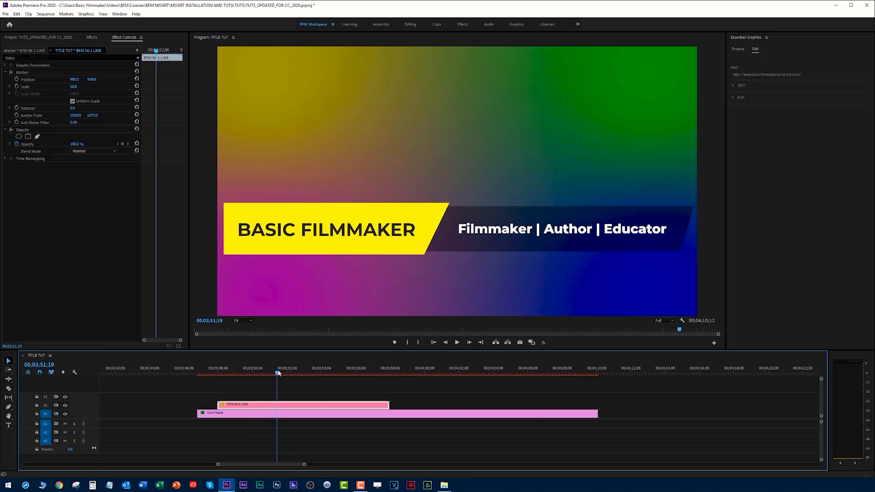
{"action": "left_click", "coordinate": [306, 371]}
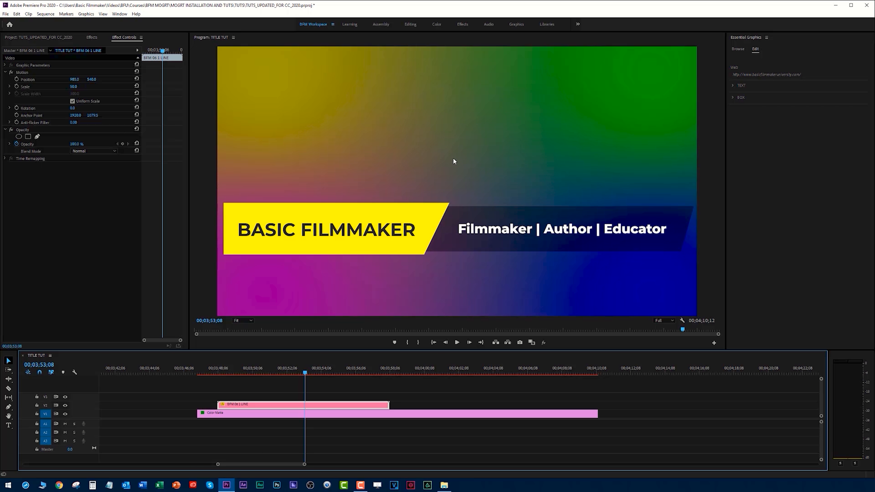
Step: Add a separate text graphic reading "BASIC FILMMAKER" above the yellow title bar at the playhead
{"action": "left_click", "coordinate": [237, 397]}
{"action": "left_click", "coordinate": [9, 426]}
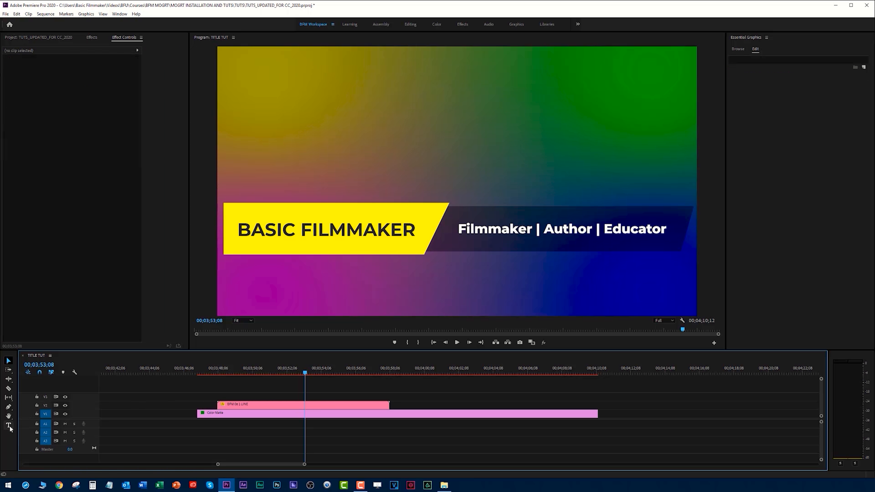
{"action": "left_click", "coordinate": [254, 141]}
{"action": "type", "text": "BASIC"}
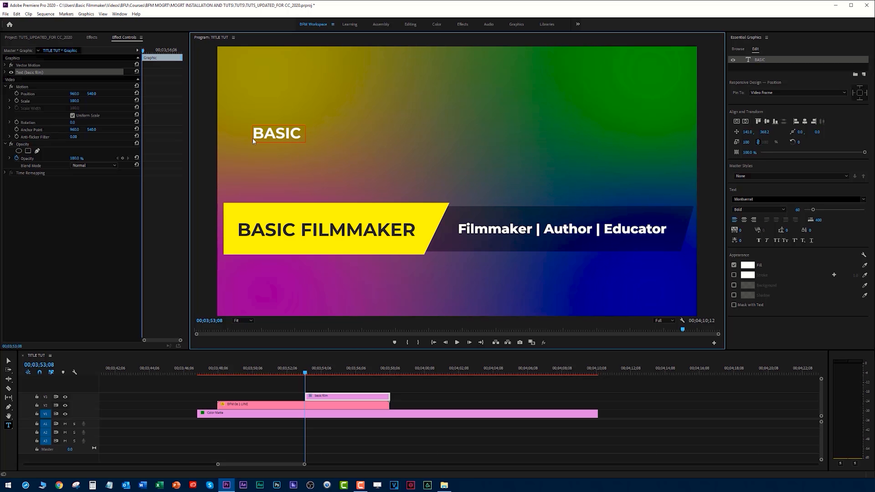
{"action": "type", "text": " FILMMAKER"}
{"action": "left_click", "coordinate": [9, 361]}
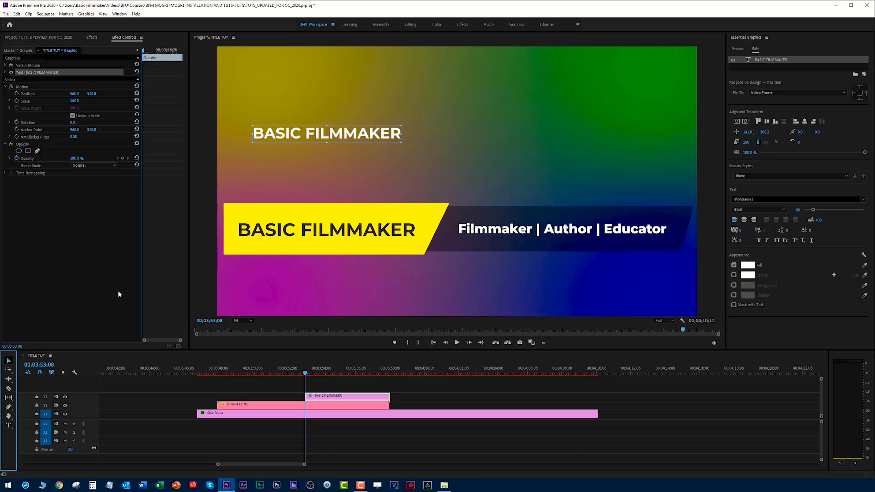